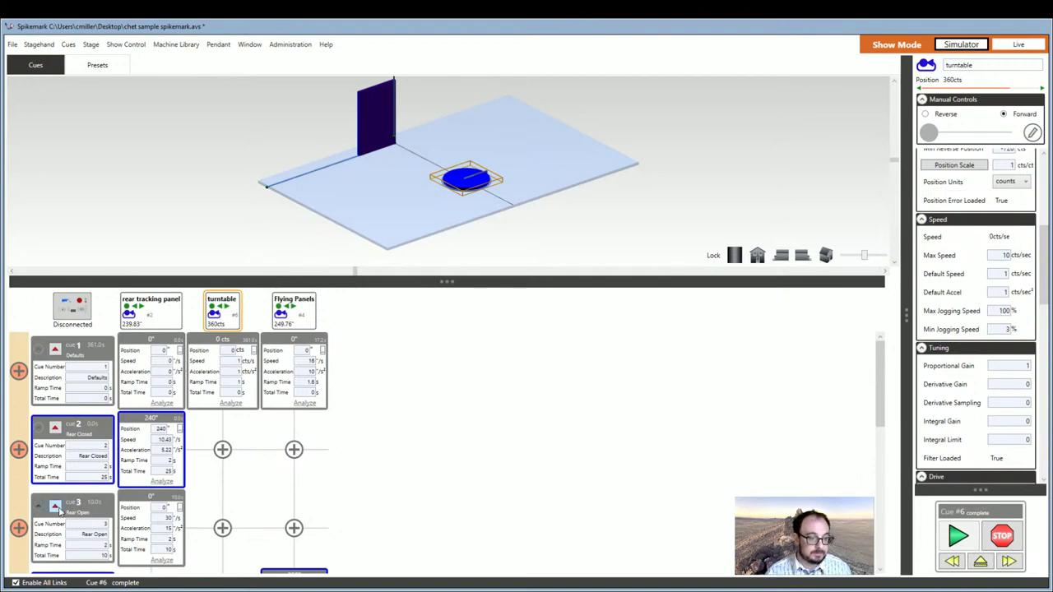
Load cue 3, Rear Open, and run it in the simulator.
{"action": "left_click", "coordinate": [61, 511]}
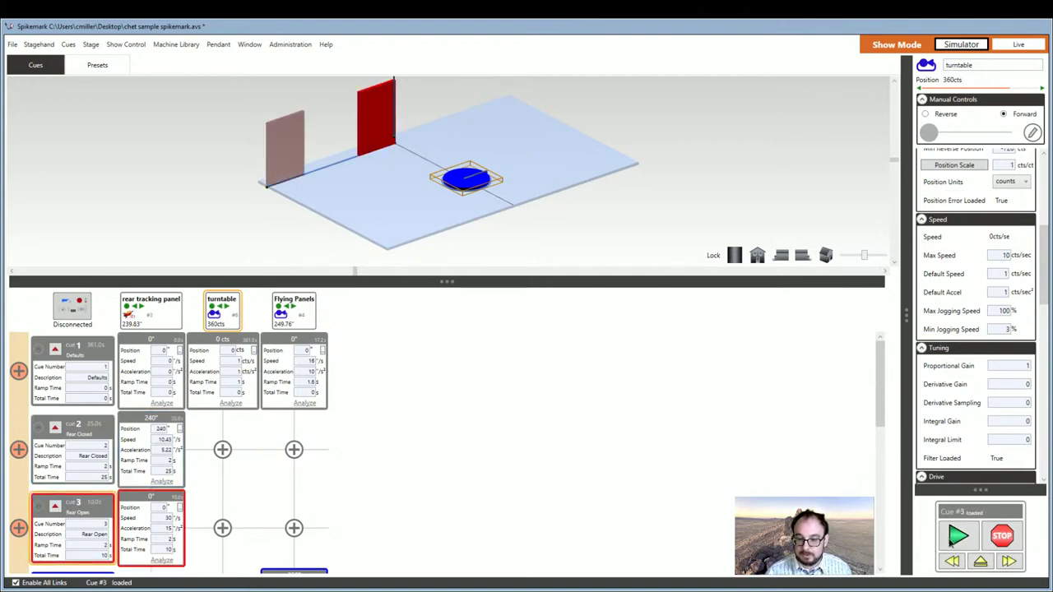
{"action": "left_click", "coordinate": [952, 539]}
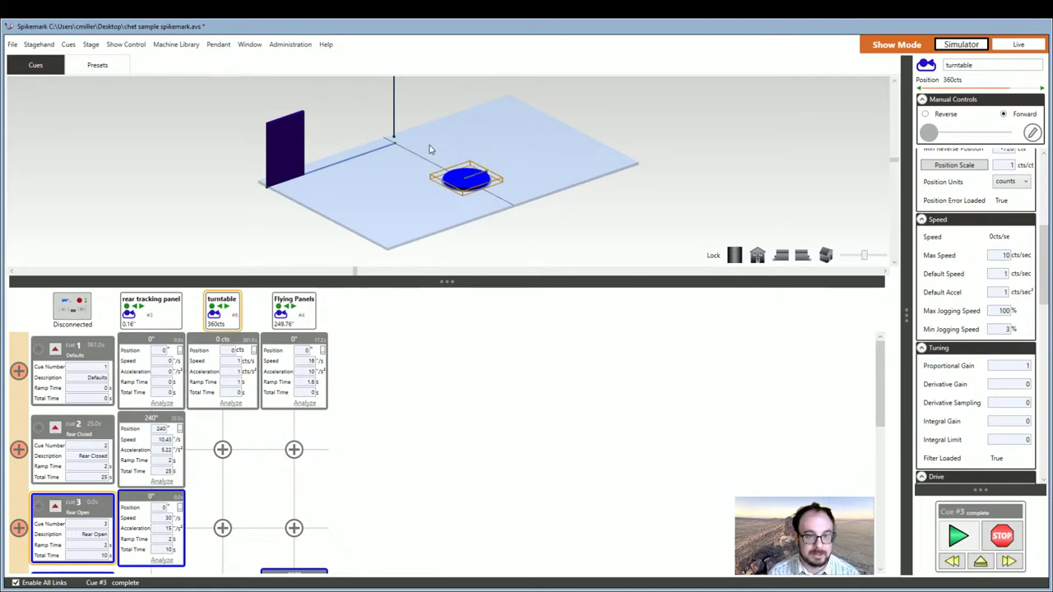
{"action": "scroll", "coordinate": [429, 150], "scroll_direction": "down", "scroll_amount": 2}
{"action": "scroll", "coordinate": [429, 150], "scroll_direction": "down", "scroll_amount": 2}
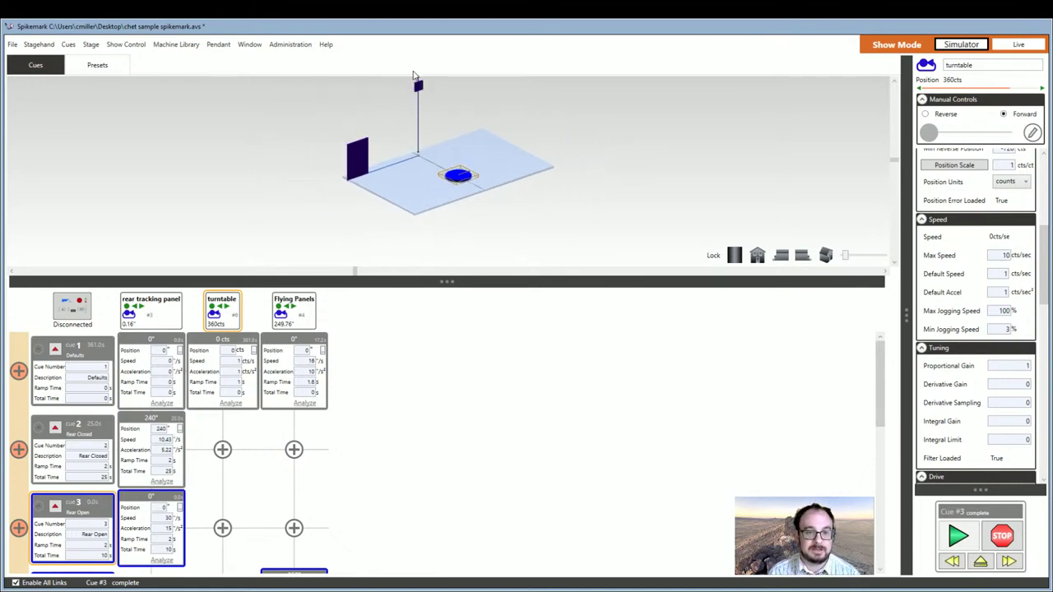
{"action": "scroll", "coordinate": [422, 151], "scroll_direction": "up", "scroll_amount": 1}
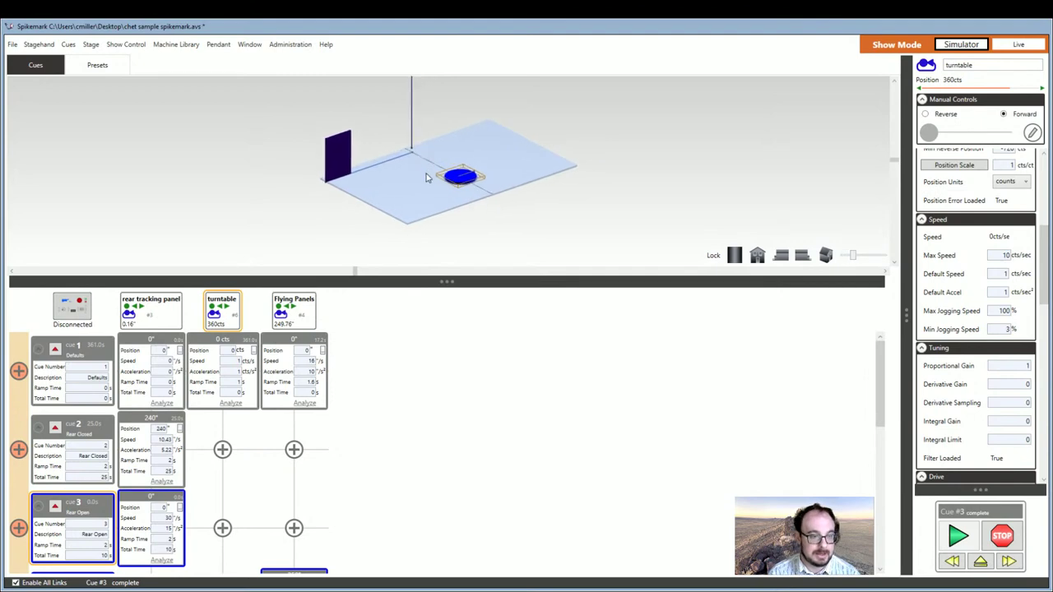
{"action": "scroll", "coordinate": [427, 174], "scroll_direction": "up", "scroll_amount": 2}
{"action": "scroll", "coordinate": [426, 176], "scroll_direction": "up", "scroll_amount": 1}
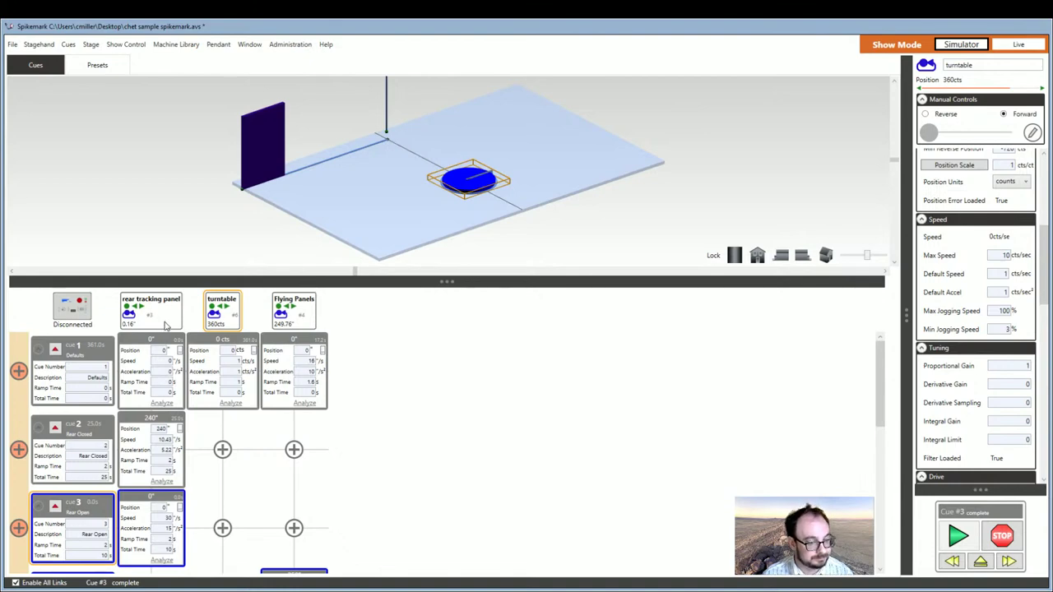
Load cue 2, Rear Closed, and run it to move the rear tracking panel to 240 inches.
{"action": "scroll", "coordinate": [148, 419], "scroll_direction": "down", "scroll_amount": 1}
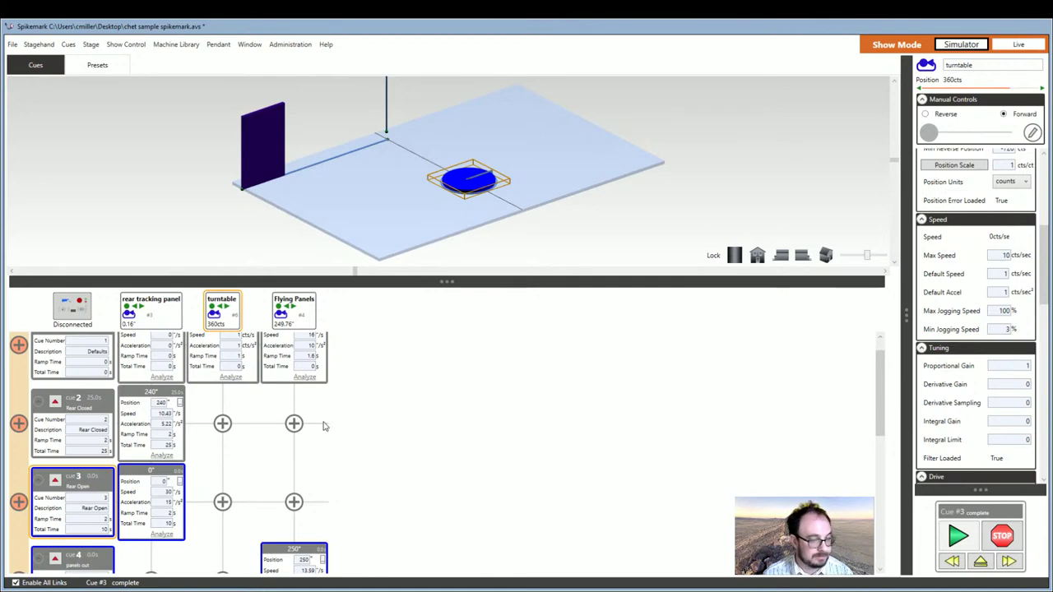
{"action": "scroll", "coordinate": [200, 448], "scroll_direction": "down", "scroll_amount": 4}
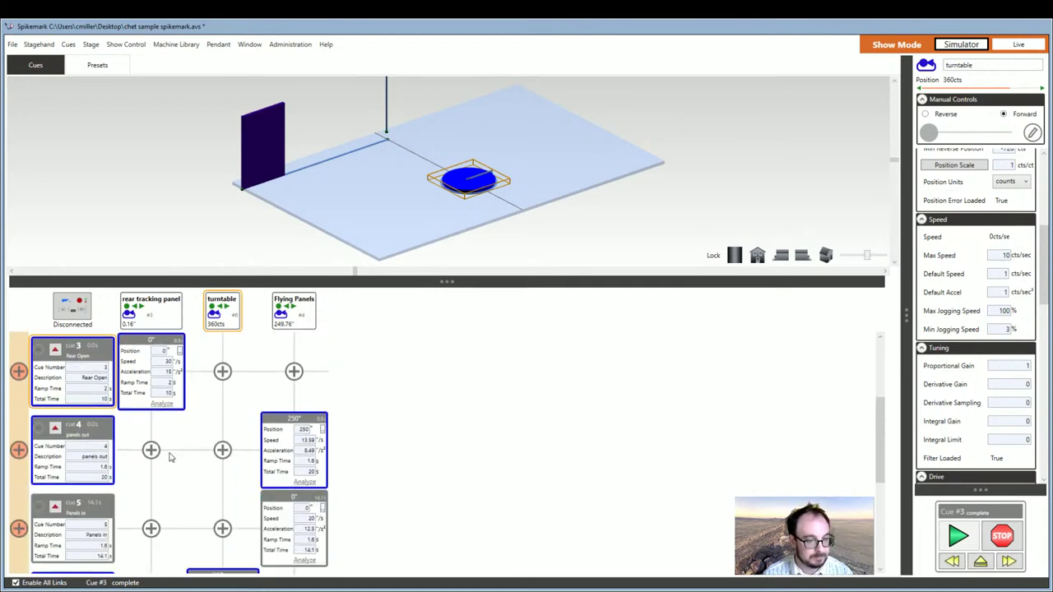
{"action": "scroll", "coordinate": [167, 451], "scroll_direction": "up", "scroll_amount": 2}
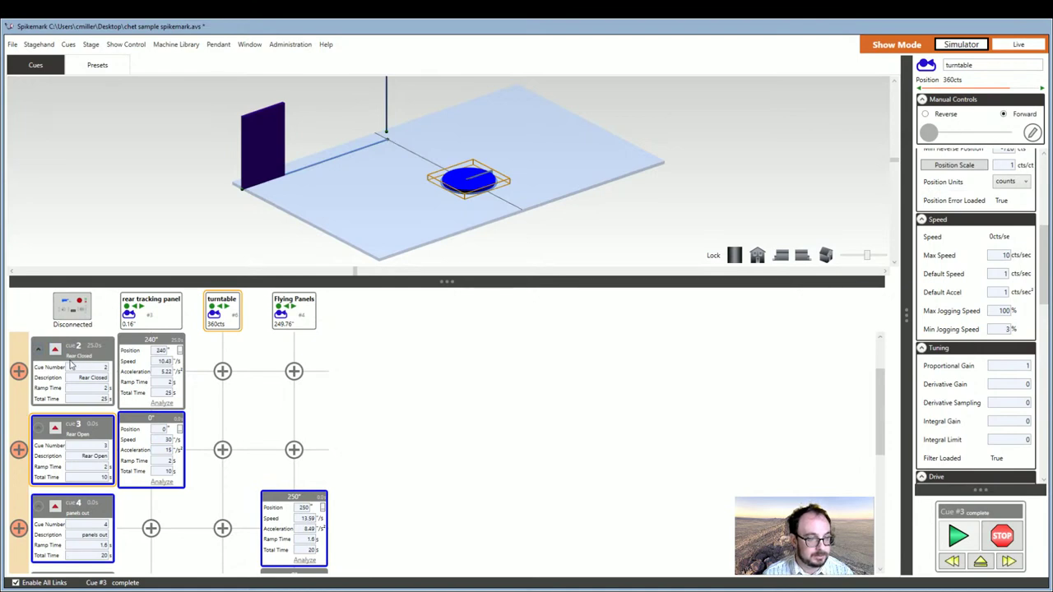
{"action": "left_click", "coordinate": [55, 349]}
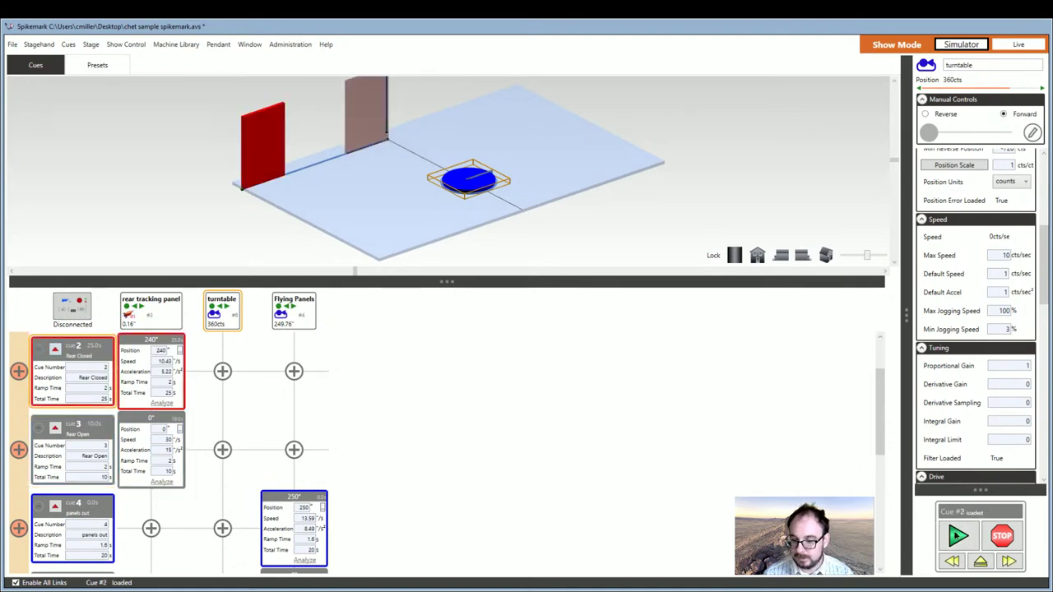
{"action": "left_click", "coordinate": [957, 536]}
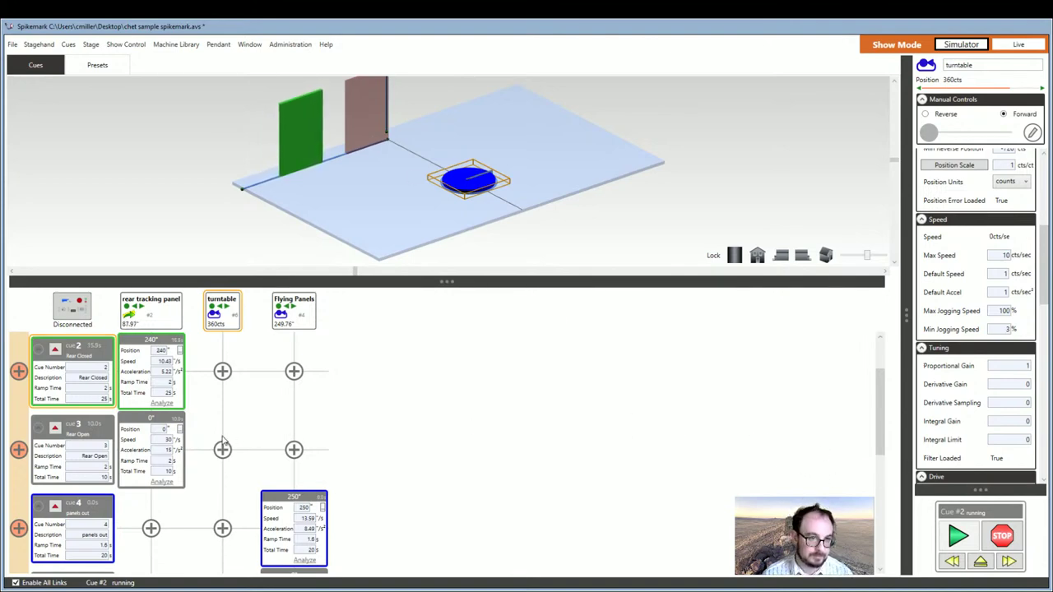
Review the cue list from cue 2 through cue 8, including the flying panel and turntable moves.
{"action": "scroll", "coordinate": [430, 439], "scroll_direction": "down", "scroll_amount": 2}
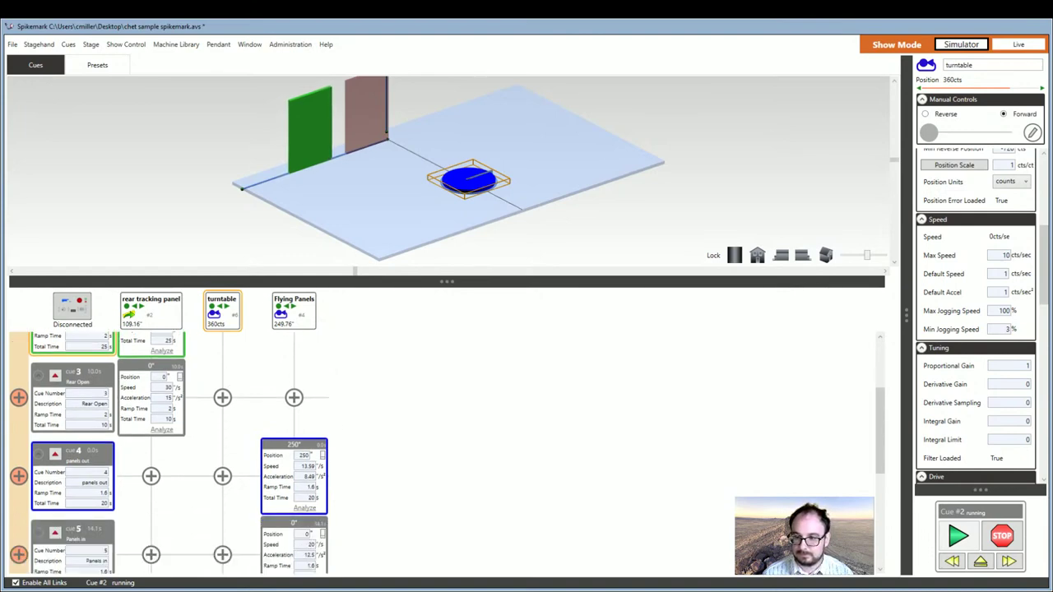
{"action": "scroll", "coordinate": [141, 370], "scroll_direction": "down", "scroll_amount": 1}
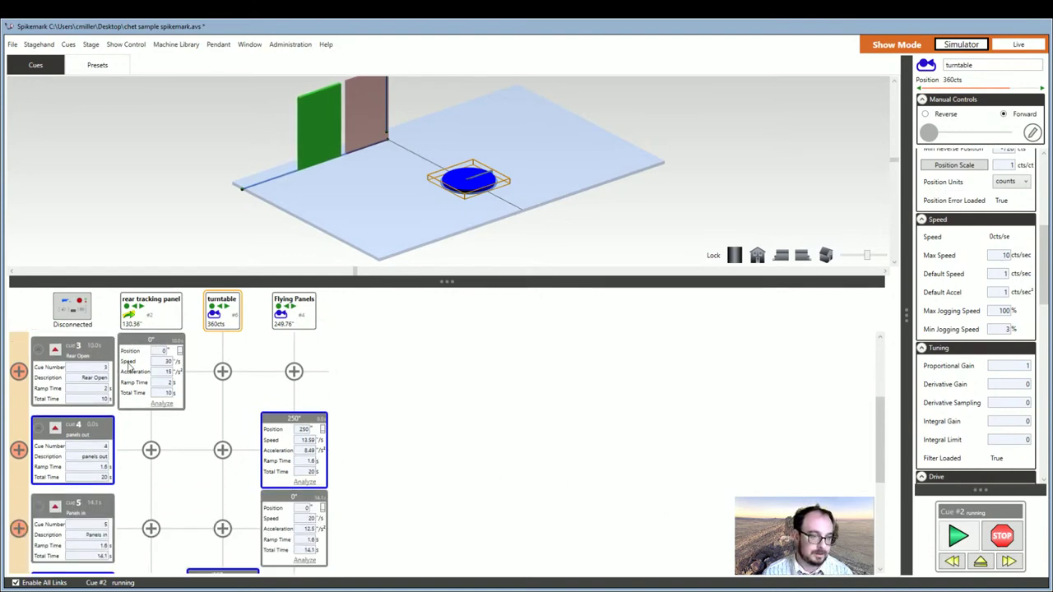
{"action": "scroll", "coordinate": [142, 370], "scroll_direction": "up", "scroll_amount": 2}
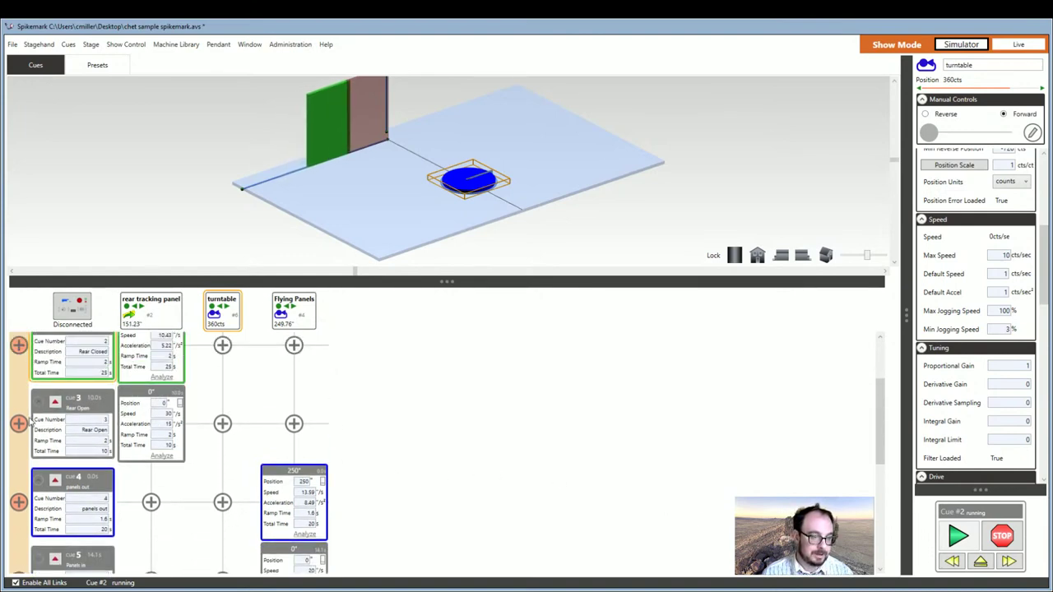
{"action": "scroll", "coordinate": [58, 422], "scroll_direction": "down", "scroll_amount": 2}
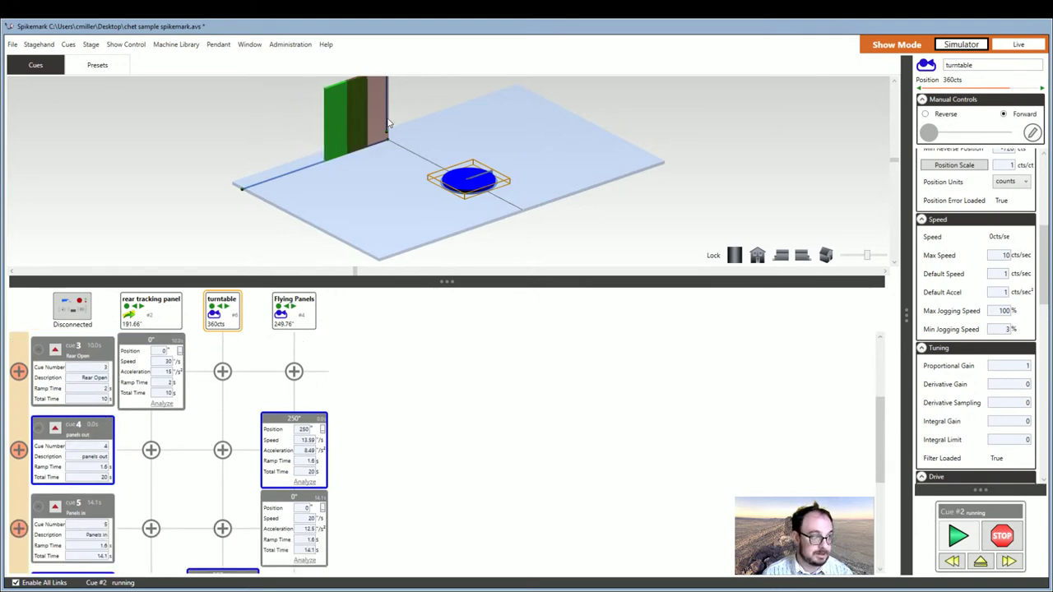
{"action": "scroll", "coordinate": [430, 367], "scroll_direction": "down", "scroll_amount": 6}
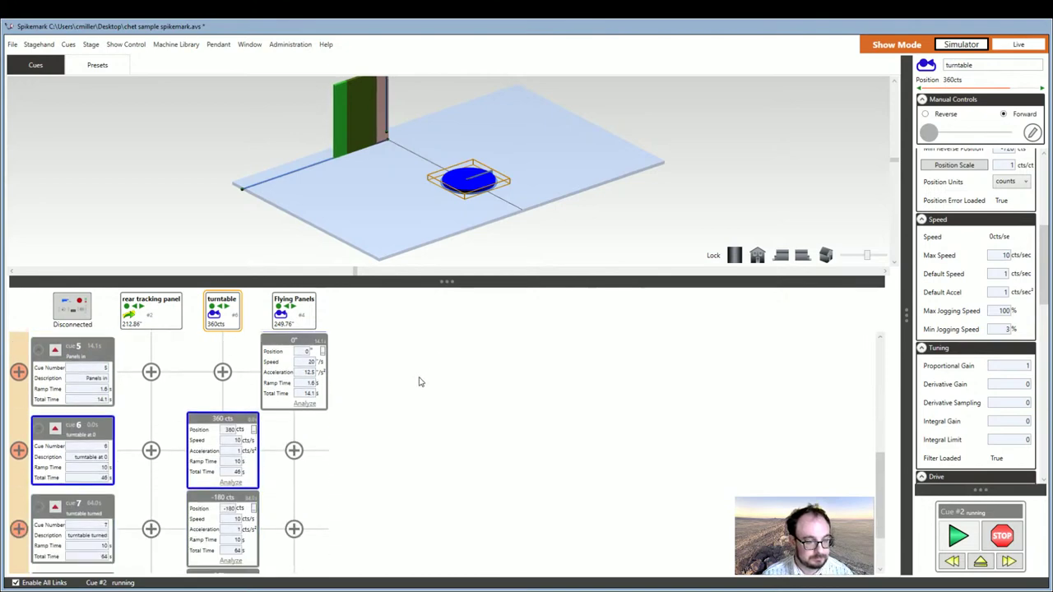
{"action": "scroll", "coordinate": [419, 381], "scroll_direction": "down", "scroll_amount": 2}
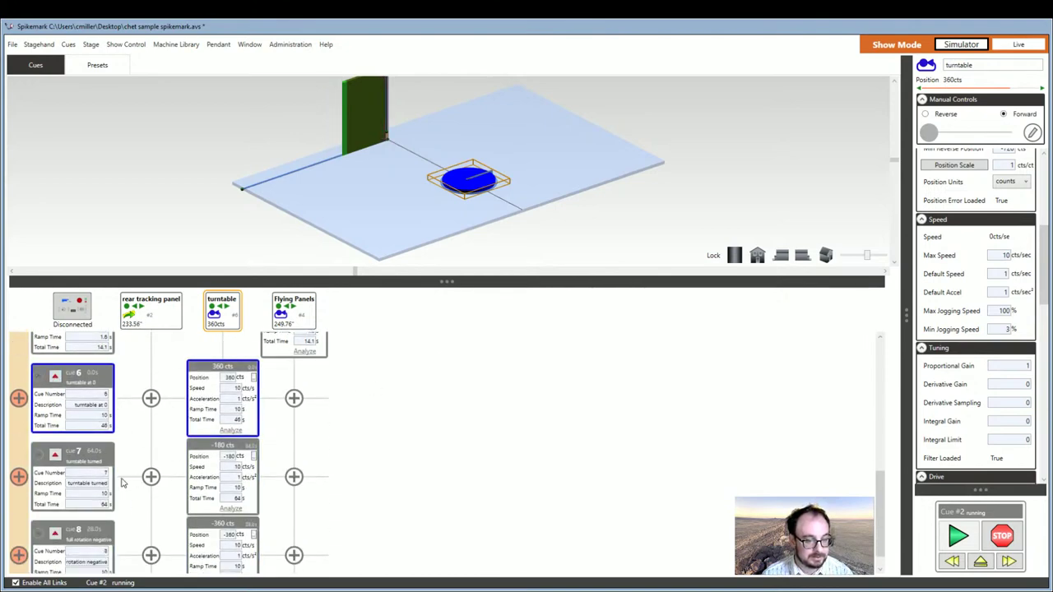
{"action": "scroll", "coordinate": [94, 481], "scroll_direction": "down", "scroll_amount": 1}
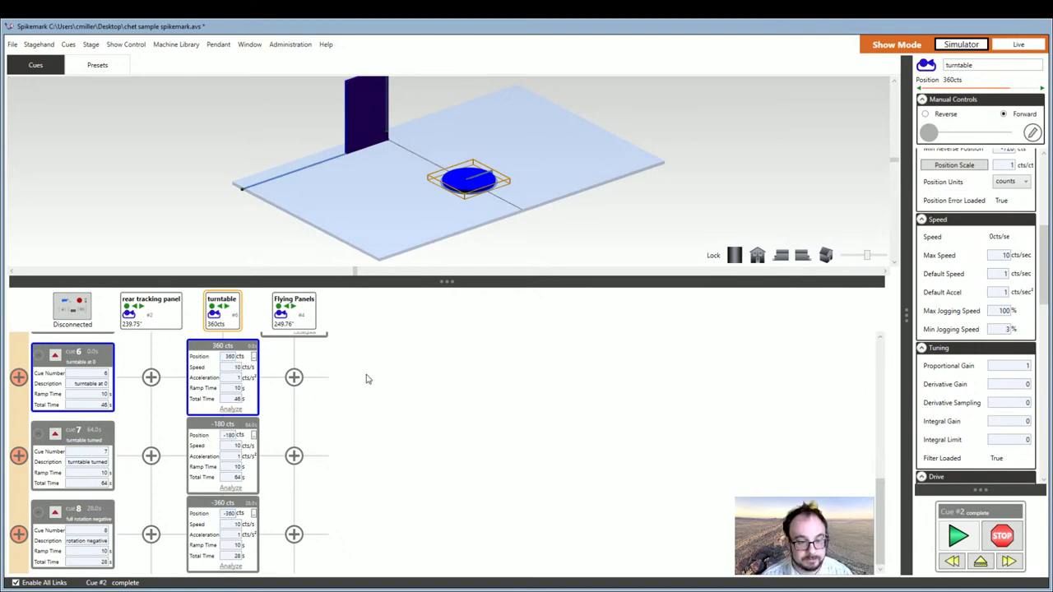
{"action": "scroll", "coordinate": [368, 401], "scroll_direction": "up", "scroll_amount": 1}
{"action": "scroll", "coordinate": [368, 407], "scroll_direction": "up", "scroll_amount": 5}
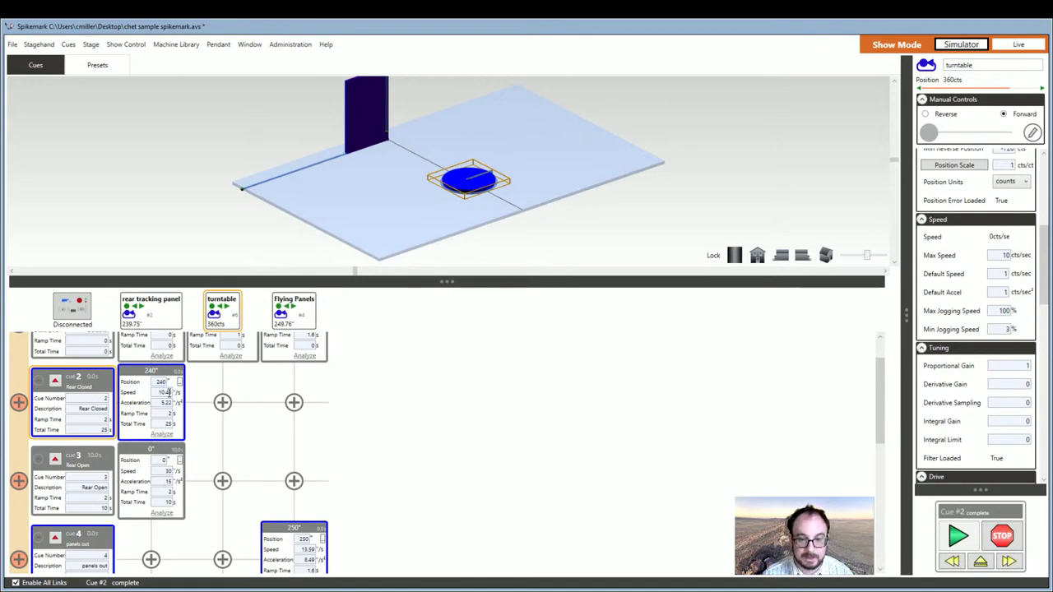
Select the rear tracking panel and examine its position, speed, tuning and schematic settings.
{"action": "left_click", "coordinate": [168, 306]}
{"action": "scroll", "coordinate": [981, 316], "scroll_direction": "down", "scroll_amount": 2}
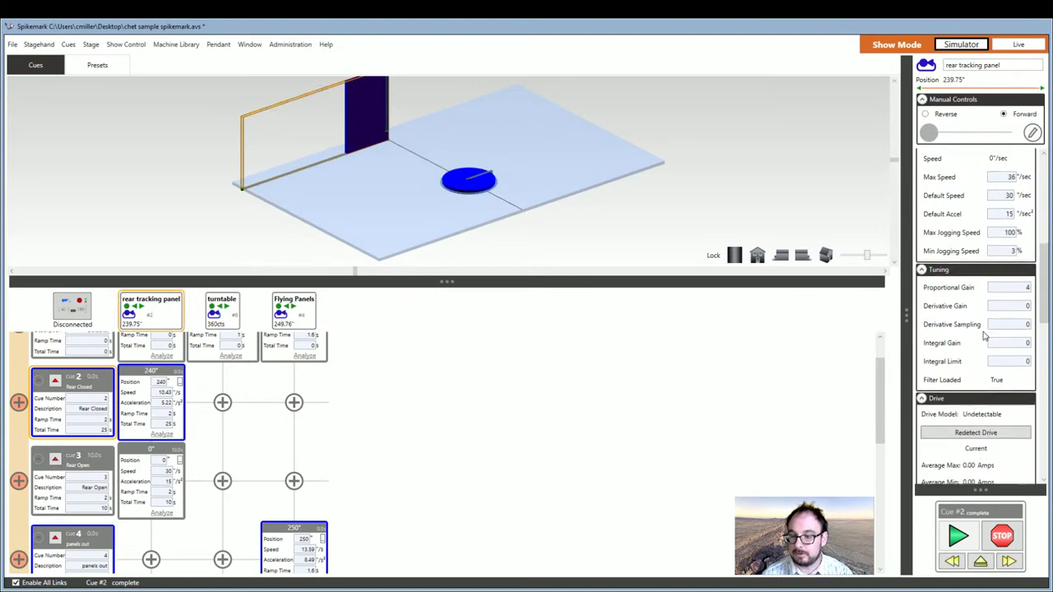
{"action": "scroll", "coordinate": [981, 333], "scroll_direction": "up", "scroll_amount": 3}
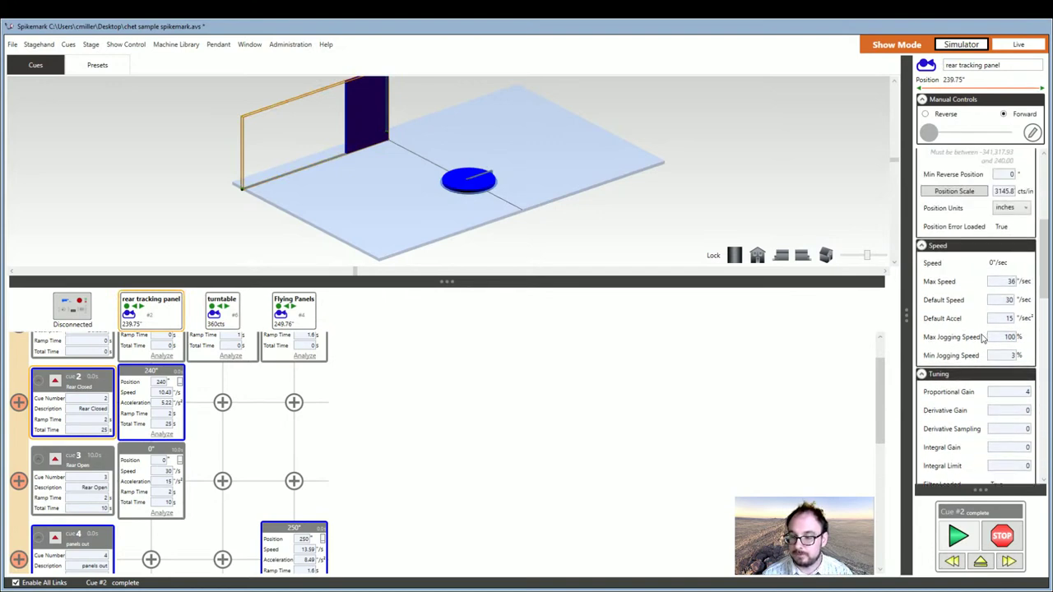
{"action": "scroll", "coordinate": [981, 337], "scroll_direction": "down", "scroll_amount": 3}
{"action": "scroll", "coordinate": [982, 340], "scroll_direction": "down", "scroll_amount": 10}
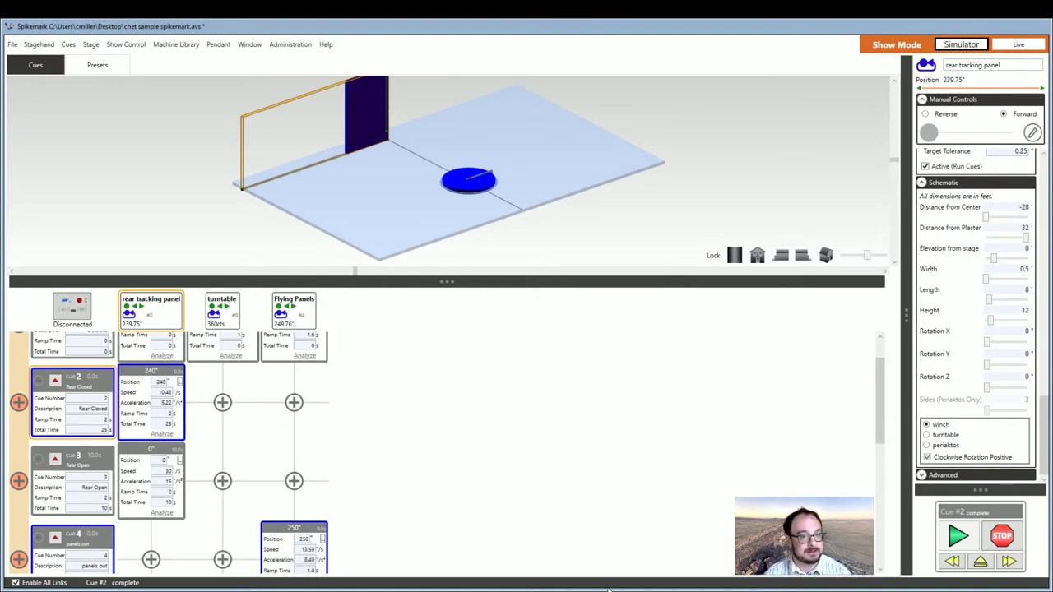
{"action": "scroll", "coordinate": [446, 140], "scroll_direction": "down", "scroll_amount": 2}
{"action": "middle_click_drag", "start_coordinate": [445, 141], "coordinate": [493, 136]}
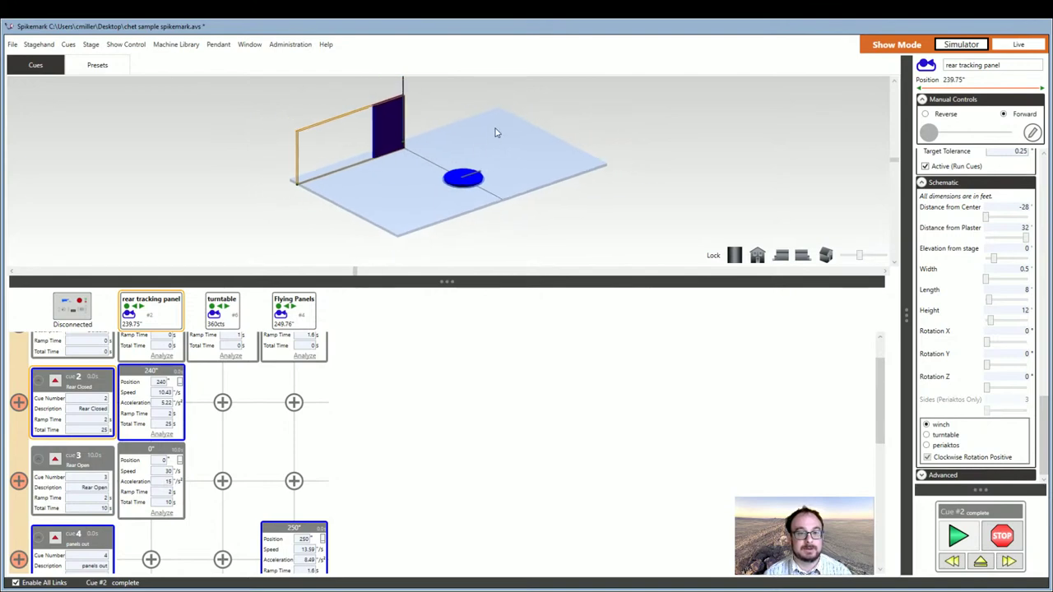
{"action": "scroll", "coordinate": [445, 137], "scroll_direction": "up", "scroll_amount": 5}
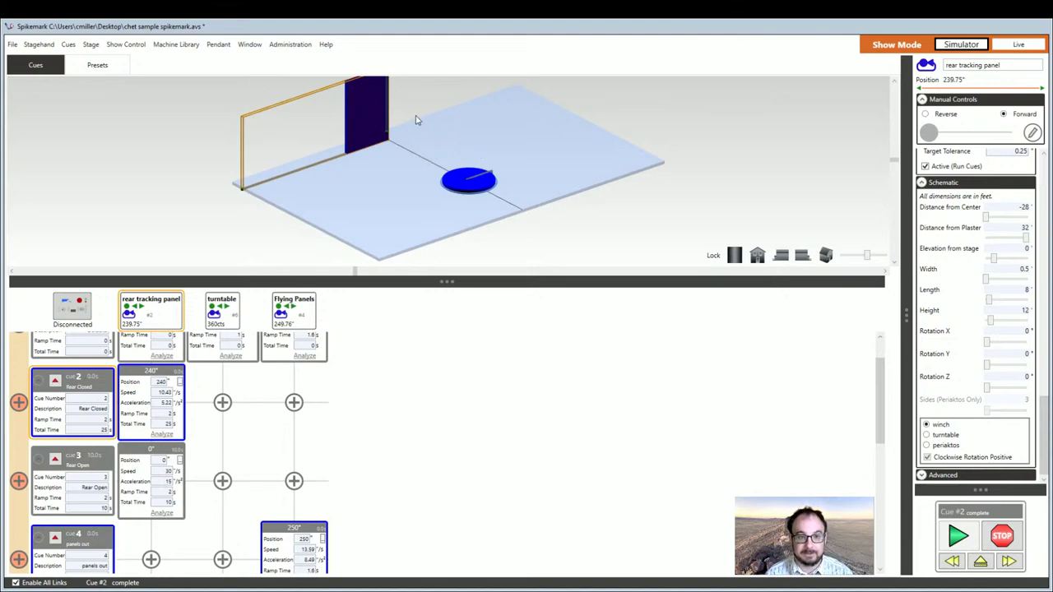
{"action": "scroll", "coordinate": [416, 117], "scroll_direction": "down", "scroll_amount": 5}
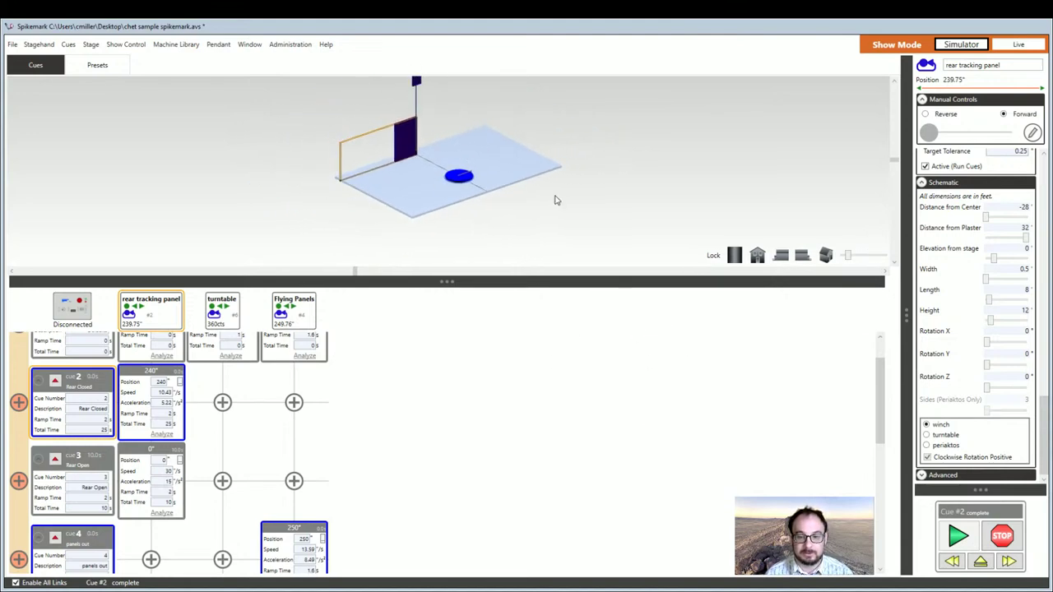
{"action": "scroll", "coordinate": [493, 164], "scroll_direction": "up", "scroll_amount": 4}
{"action": "scroll", "coordinate": [487, 163], "scroll_direction": "up", "scroll_amount": 2}
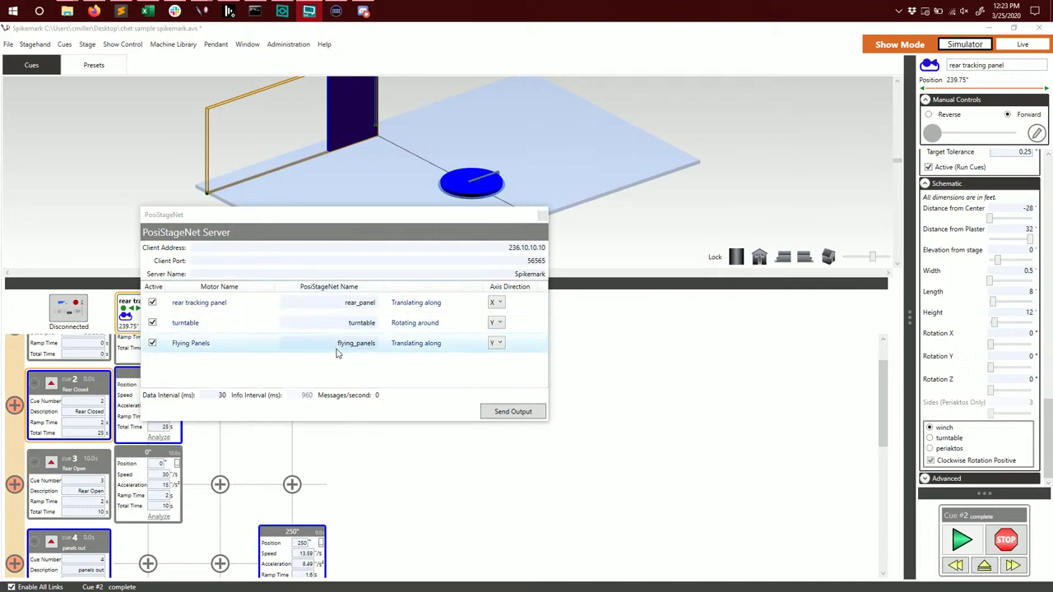
Reposition the PosiStageNet Server window and start sending output for the rear tracking panel, turntable and Flying Panels.
{"action": "left_click", "coordinate": [282, 214]}
{"action": "left_click_drag", "start_coordinate": [282, 215], "coordinate": [380, 171]}
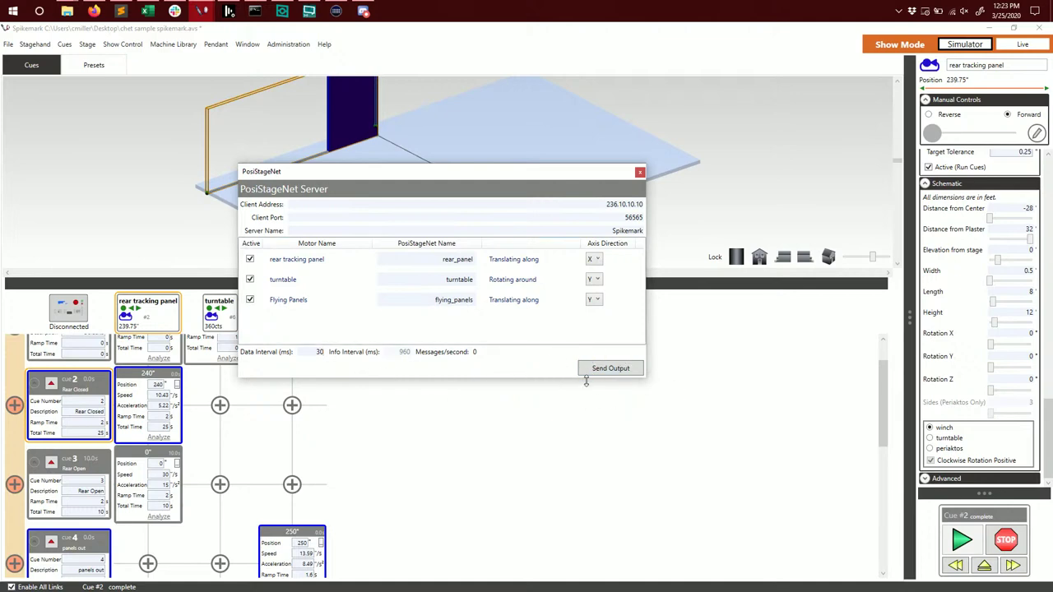
{"action": "left_click", "coordinate": [609, 371]}
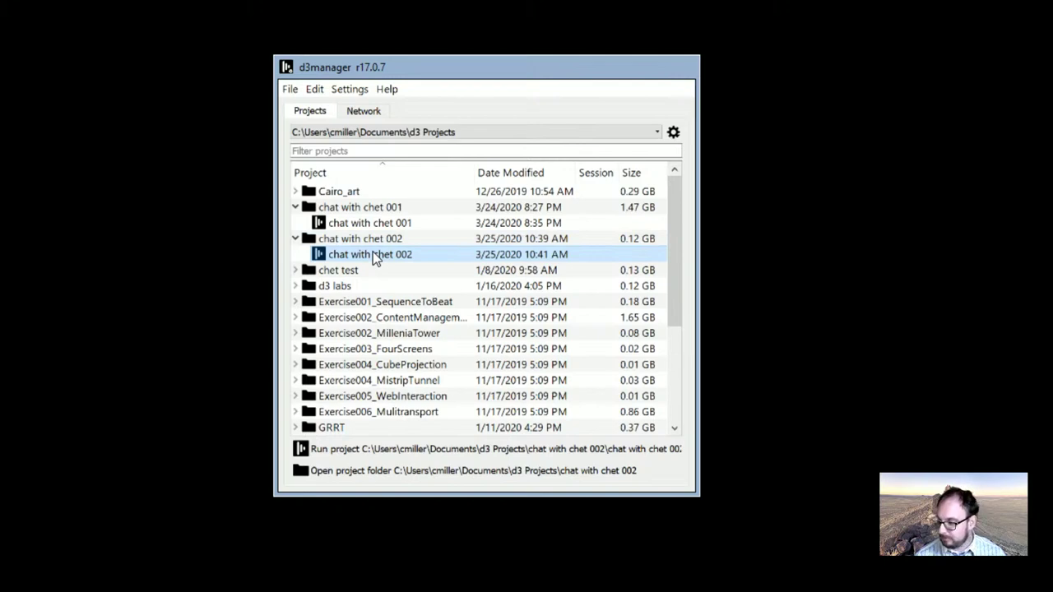
Switch to d3manager and run the project chat with chet 002.
{"action": "double_click", "coordinate": [372, 255]}
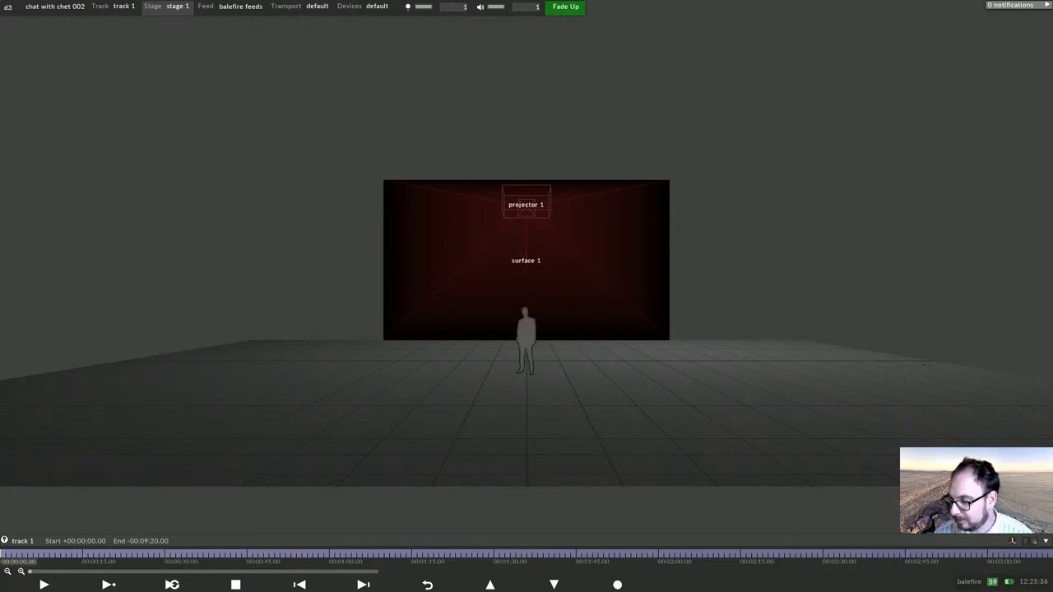
{"action": "left_click_drag", "start_coordinate": [527, 394], "coordinate": [559, 432]}
{"action": "scroll", "coordinate": [526, 296], "scroll_direction": "down", "scroll_amount": 2}
{"action": "mouse_move", "coordinate": [526, 371]}
{"action": "left_mouse_down"}
{"action": "mouse_move", "coordinate": [608, 411]}
{"action": "mouse_move", "coordinate": [707, 370]}
{"action": "mouse_move", "coordinate": [378, 394]}
{"action": "mouse_move", "coordinate": [468, 420]}
{"action": "mouse_move", "coordinate": [600, 403]}
{"action": "mouse_move", "coordinate": [530, 362]}
{"action": "left_mouse_up"}
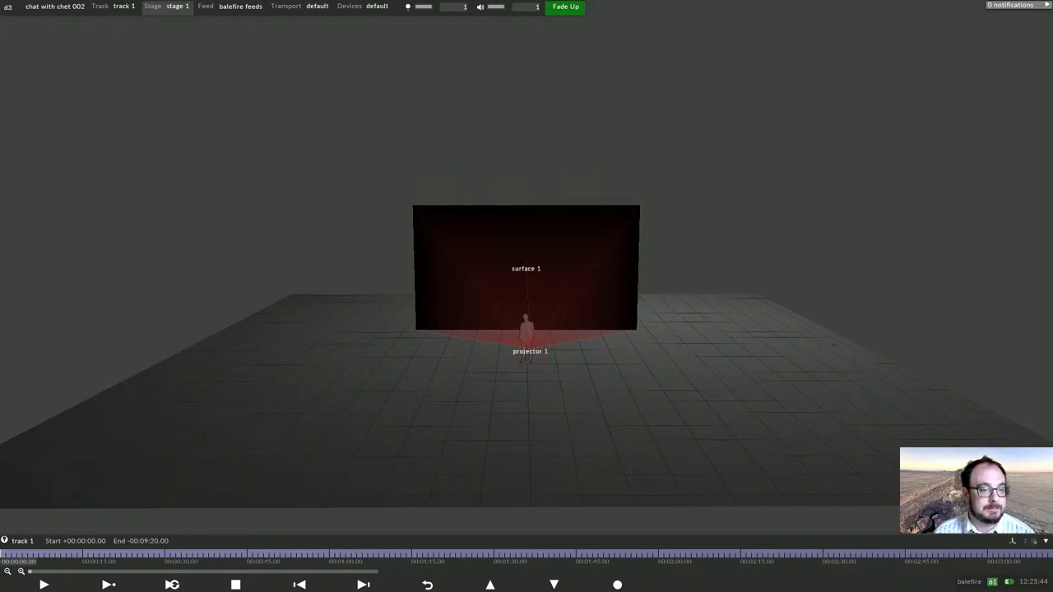
Add a new LED screen named panel_sr to stage 1.
{"action": "left_click", "coordinate": [169, 6]}
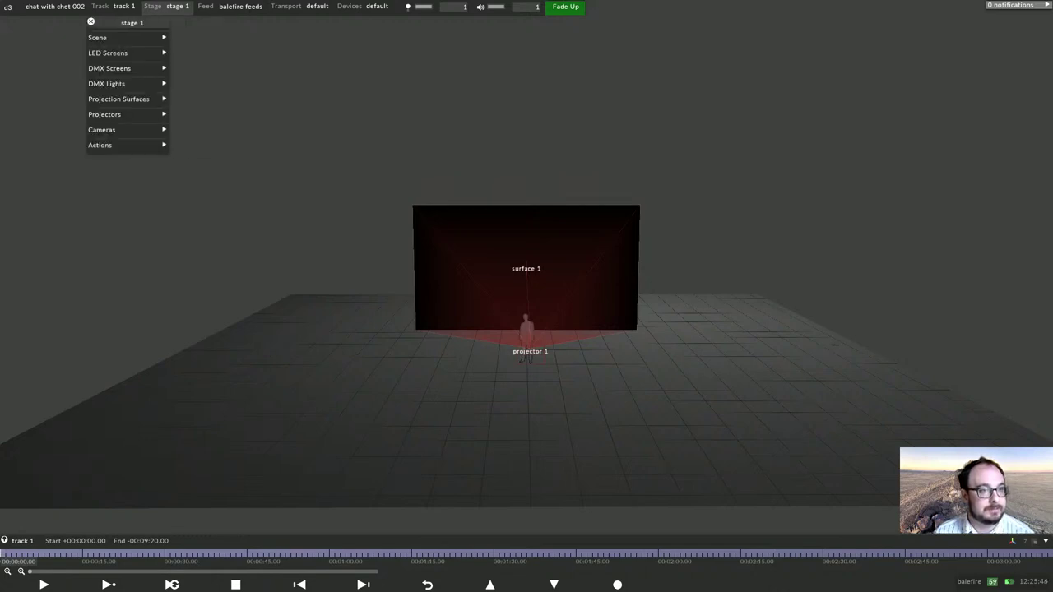
{"action": "left_click", "coordinate": [107, 52]}
{"action": "left_click", "coordinate": [109, 74]}
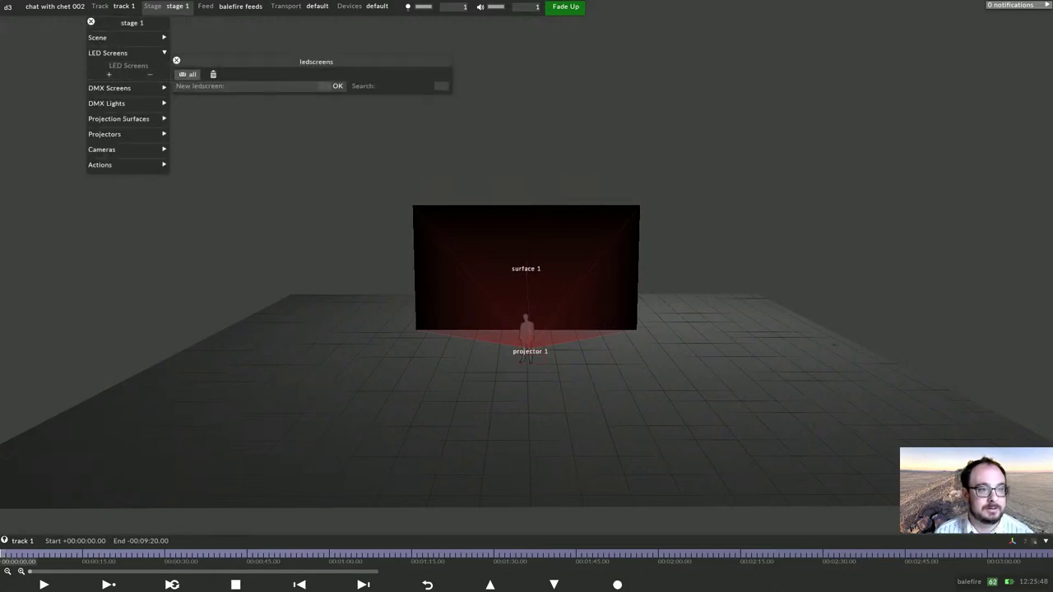
{"action": "left_click", "coordinate": [321, 85]}
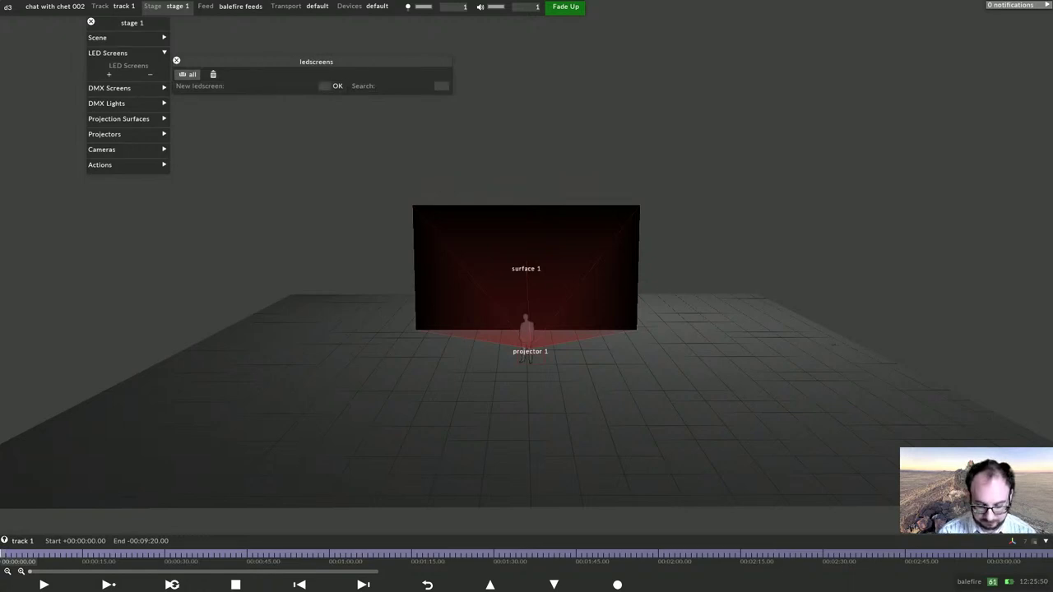
{"action": "type", "text": "panel"}
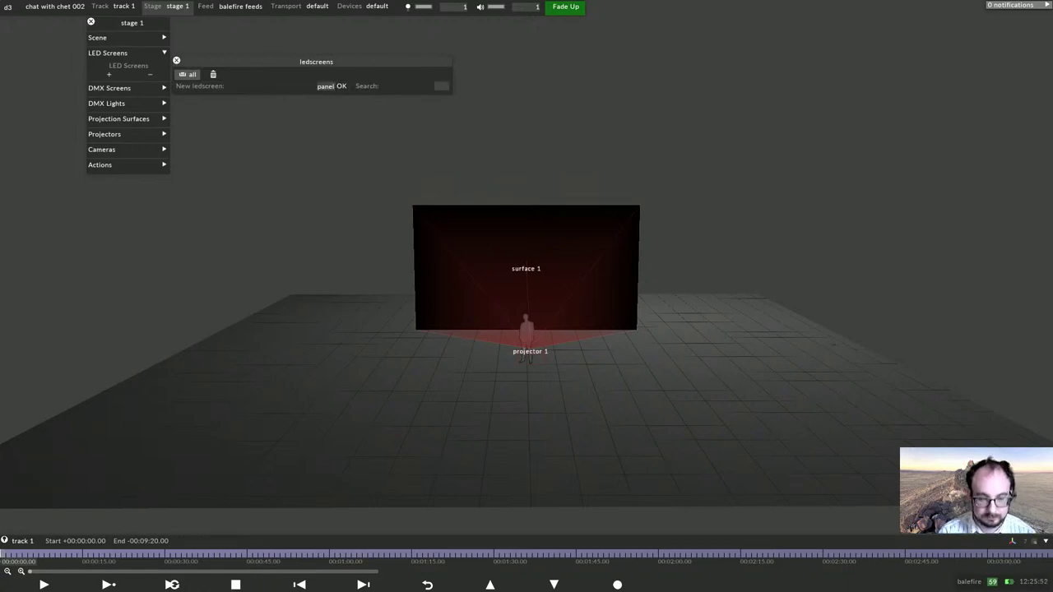
{"action": "type", "text": "_sr"}
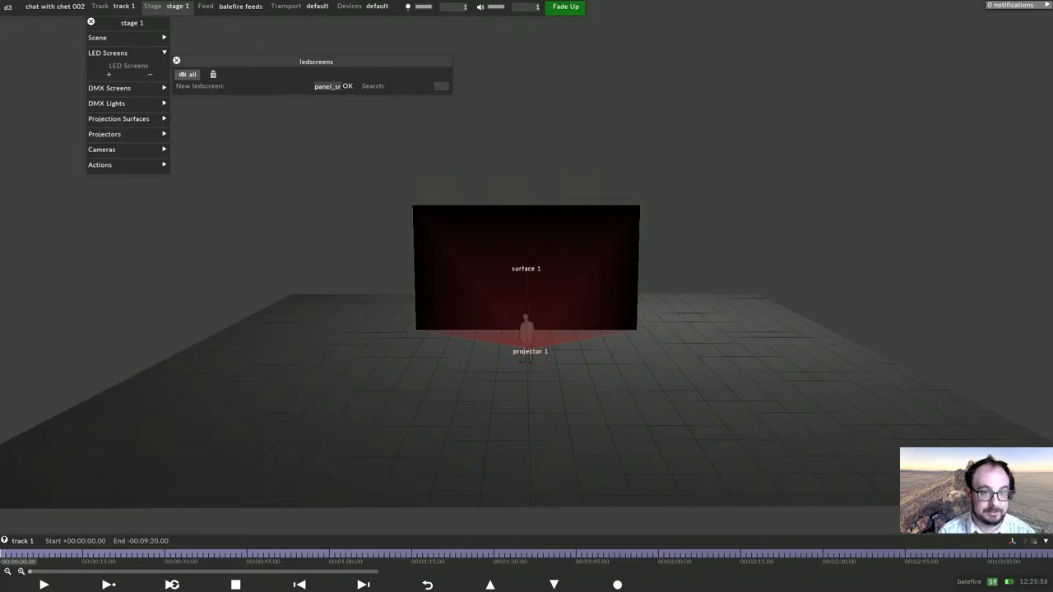
{"action": "key", "text": "Return"}
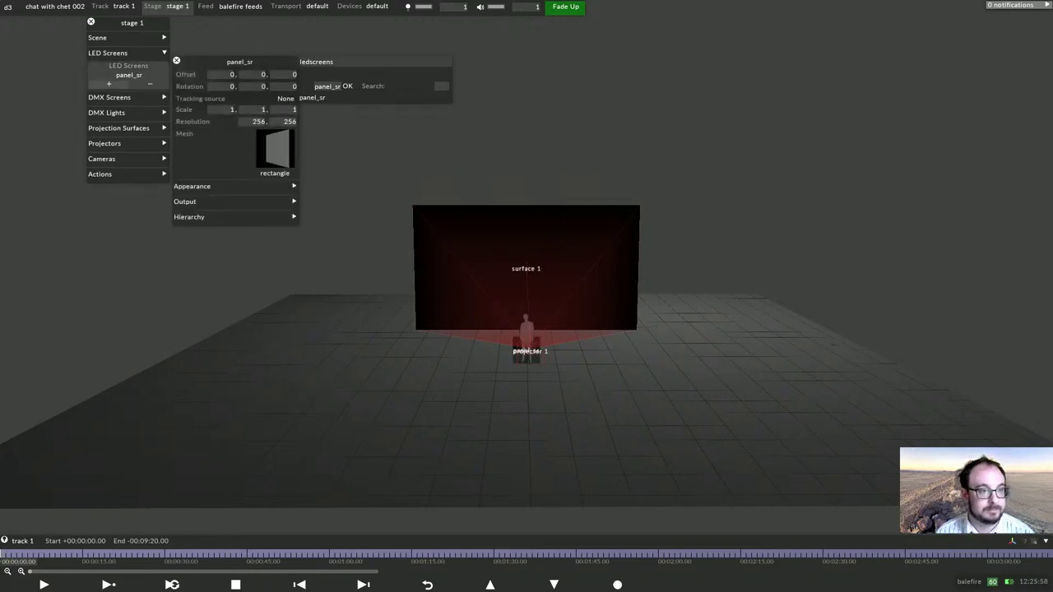
Remove projector 1 and the projection surface surface 1 from stage 1.
{"action": "left_click", "coordinate": [124, 143]}
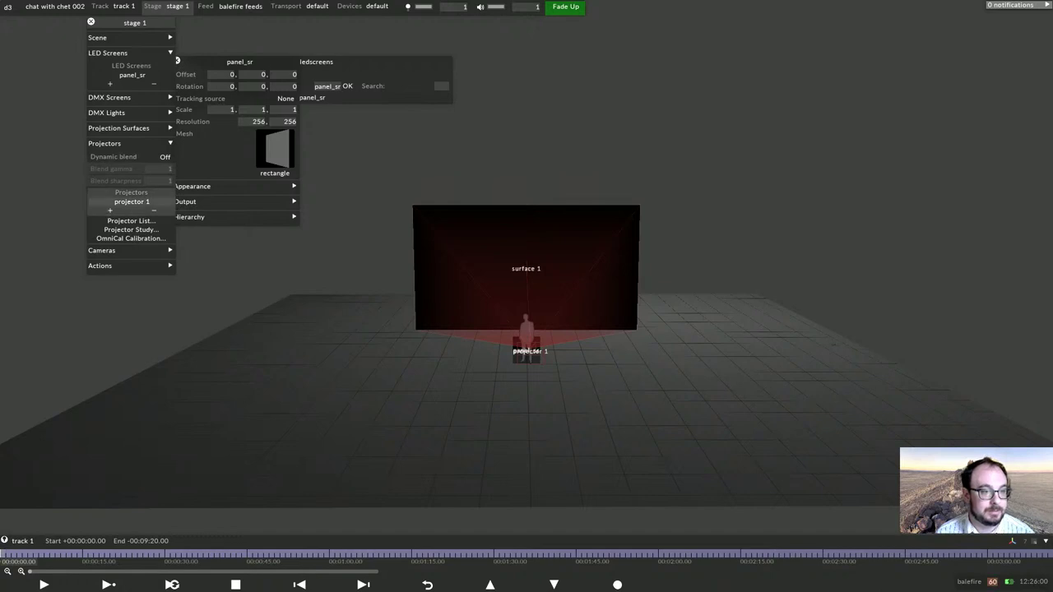
{"action": "left_click_drag", "start_coordinate": [131, 202], "coordinate": [153, 211]}
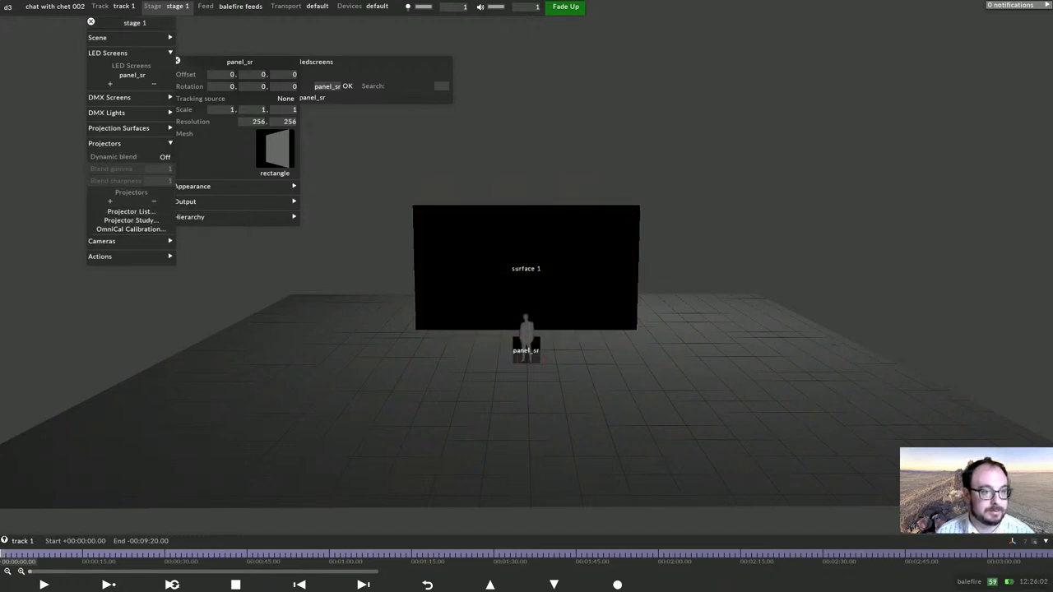
{"action": "left_click", "coordinate": [131, 127]}
{"action": "left_click_drag", "start_coordinate": [131, 149], "coordinate": [154, 159]}
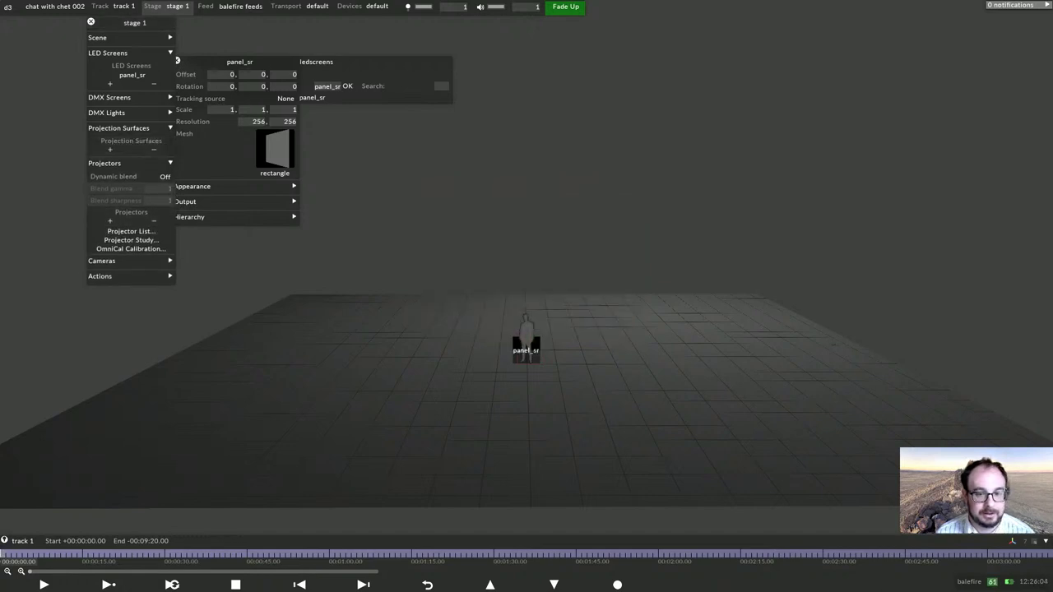
Move the panel_sr editor clear of the stage settings and set the screen's scale to 2 wide by 3 high.
{"action": "left_click_drag", "start_coordinate": [527, 247], "coordinate": [646, 294]}
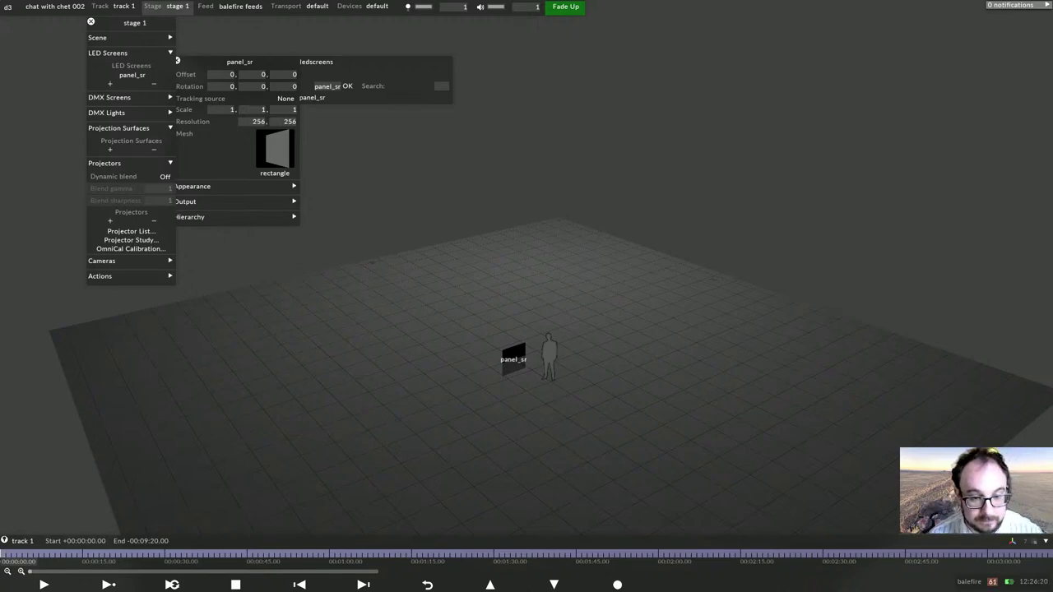
{"action": "left_click_drag", "start_coordinate": [658, 329], "coordinate": [559, 329]}
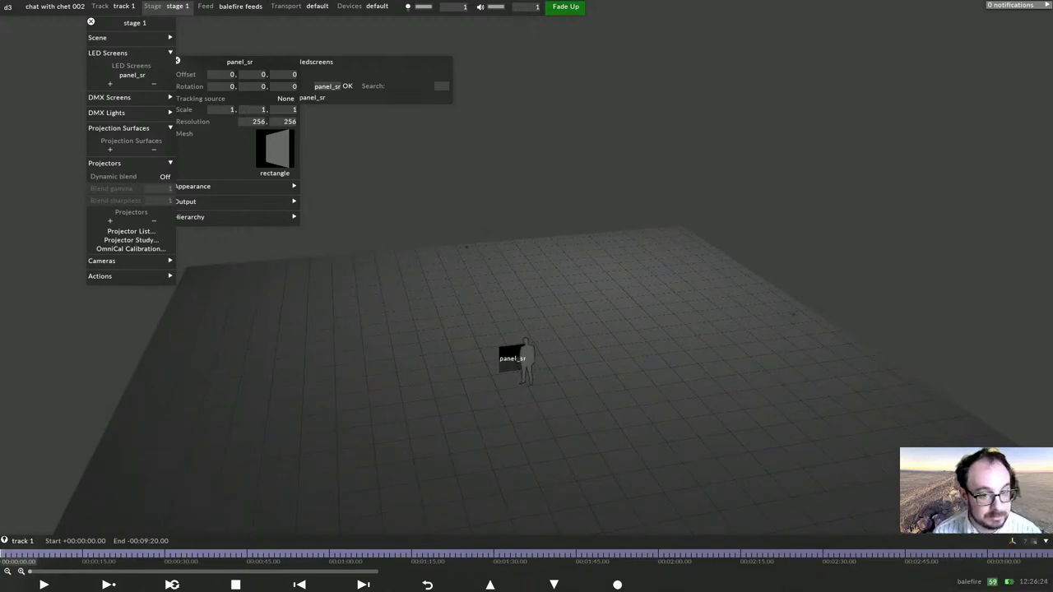
{"action": "left_click_drag", "start_coordinate": [559, 359], "coordinate": [512, 330]}
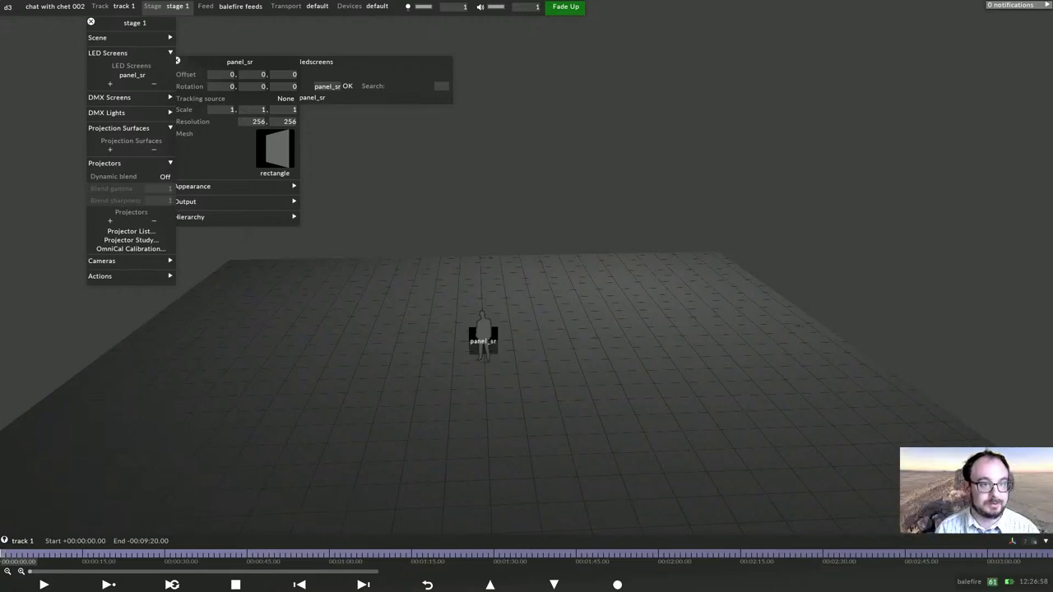
{"action": "left_click_drag", "start_coordinate": [240, 61], "coordinate": [262, 60]}
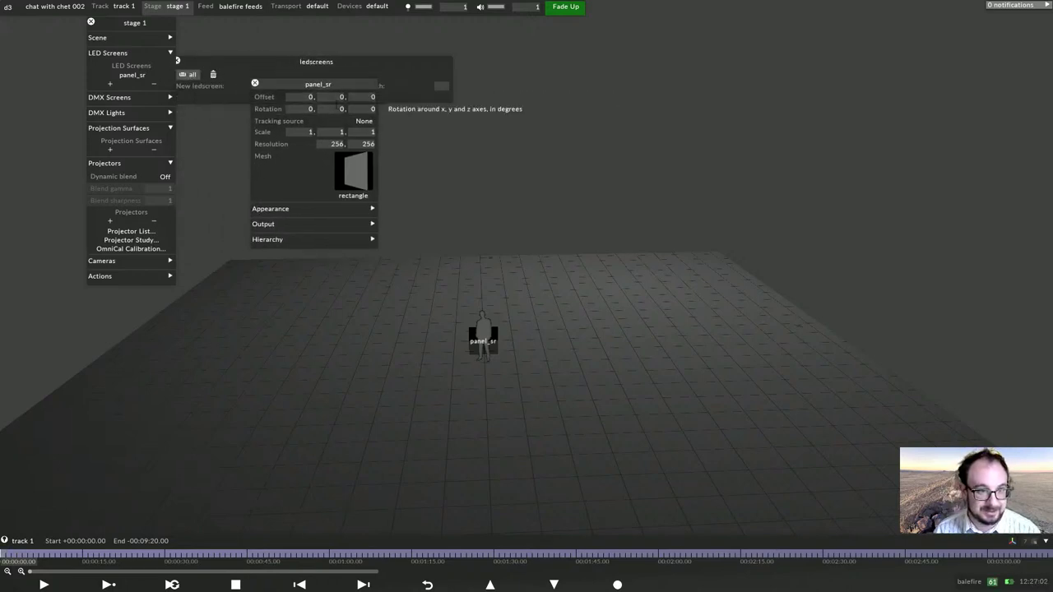
{"action": "left_click", "coordinate": [329, 132]}
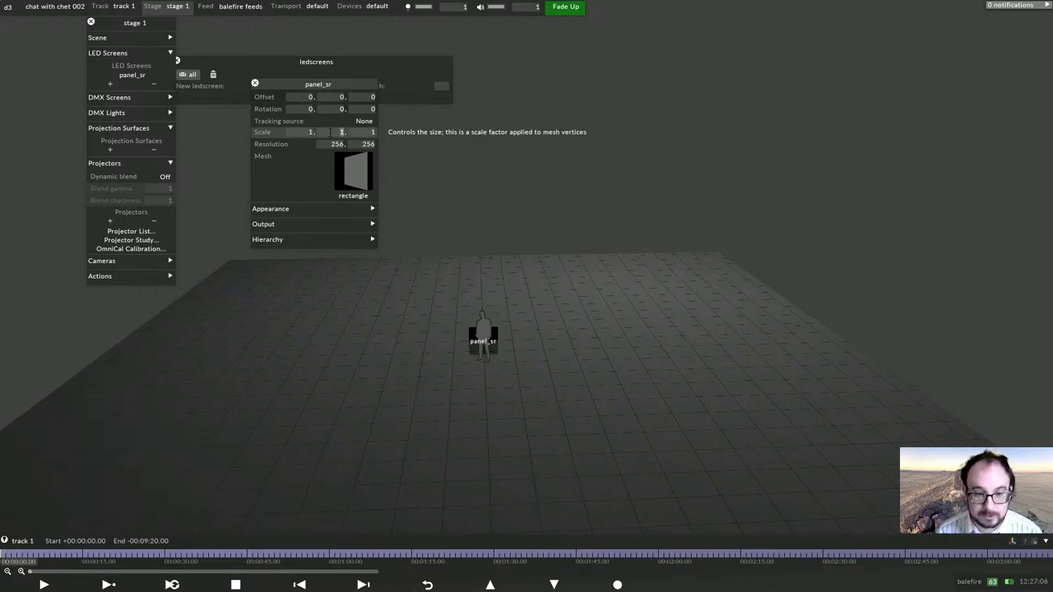
{"action": "type", "text": "3"}
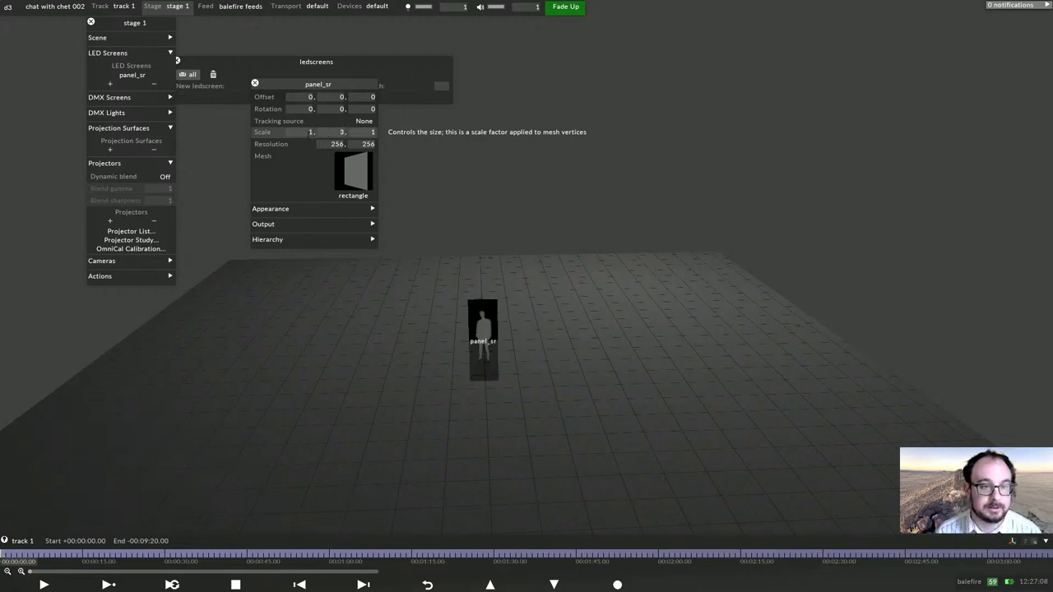
{"action": "left_click", "coordinate": [310, 132]}
{"action": "type", "text": "2"}
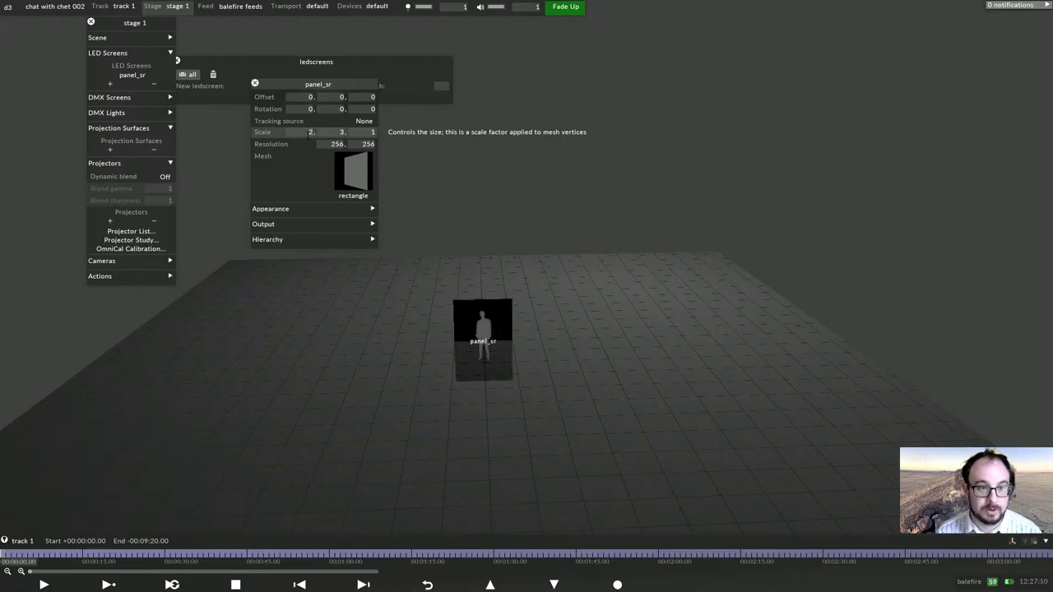
Set the resolution of panel_sr to 2000 by 3000 pixels.
{"action": "left_click", "coordinate": [336, 144]}
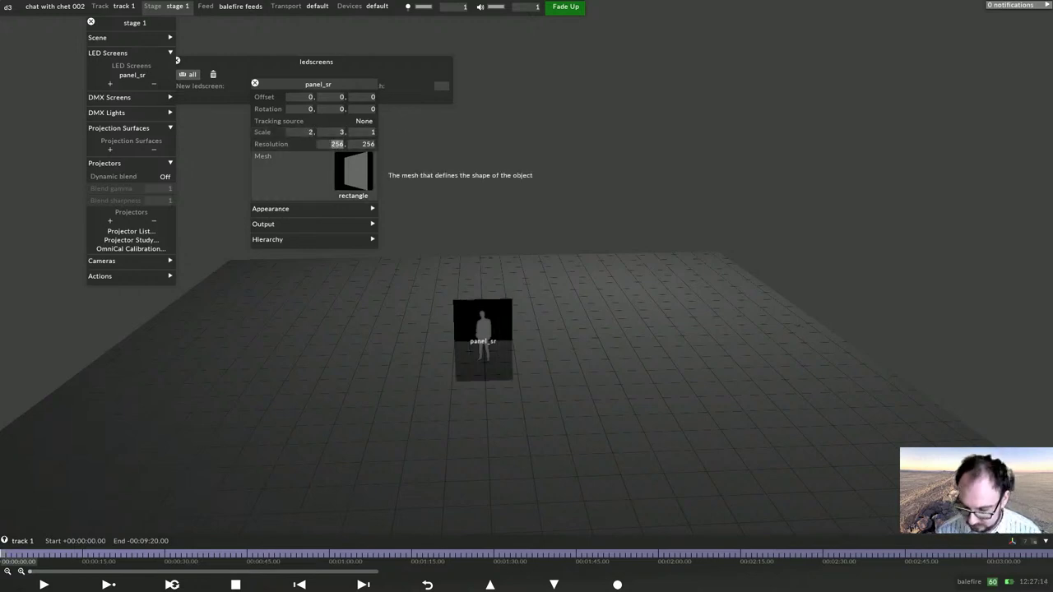
{"action": "type", "text": "200"}
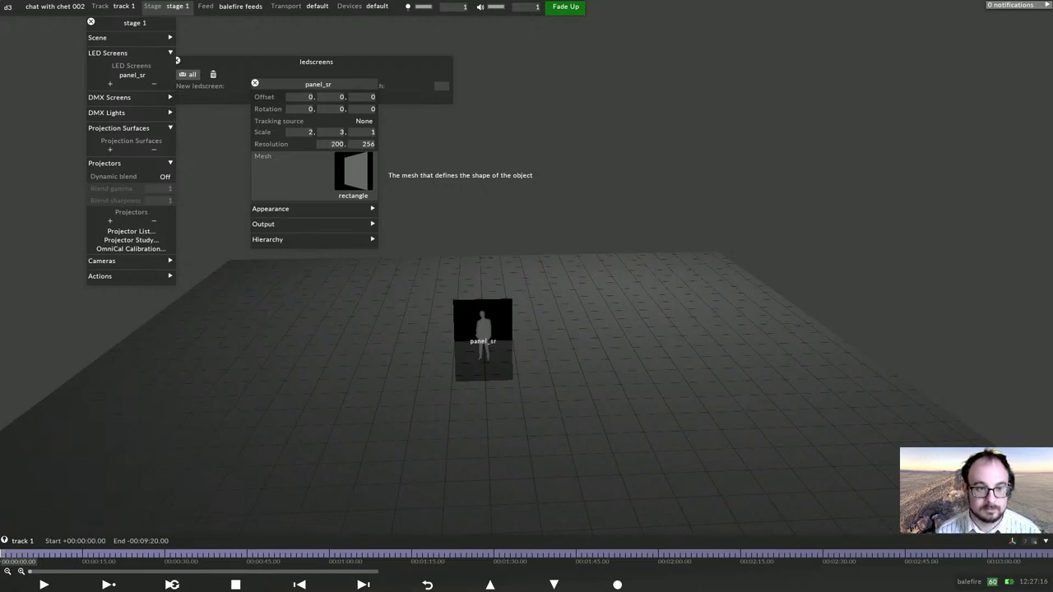
{"action": "type", "text": "0"}
{"action": "key", "text": "Tab"}
{"action": "type", "text": "3000"}
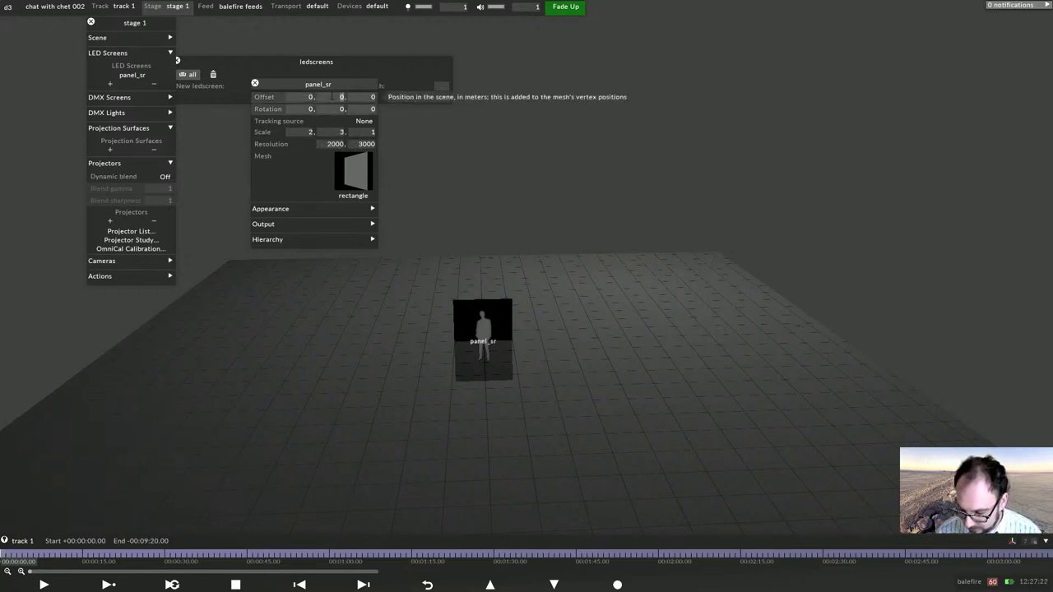
Offset panel_sr by 1.5 m in y and 6 m in z, and close the open stage editors.
{"action": "type", "text": "1.52"}
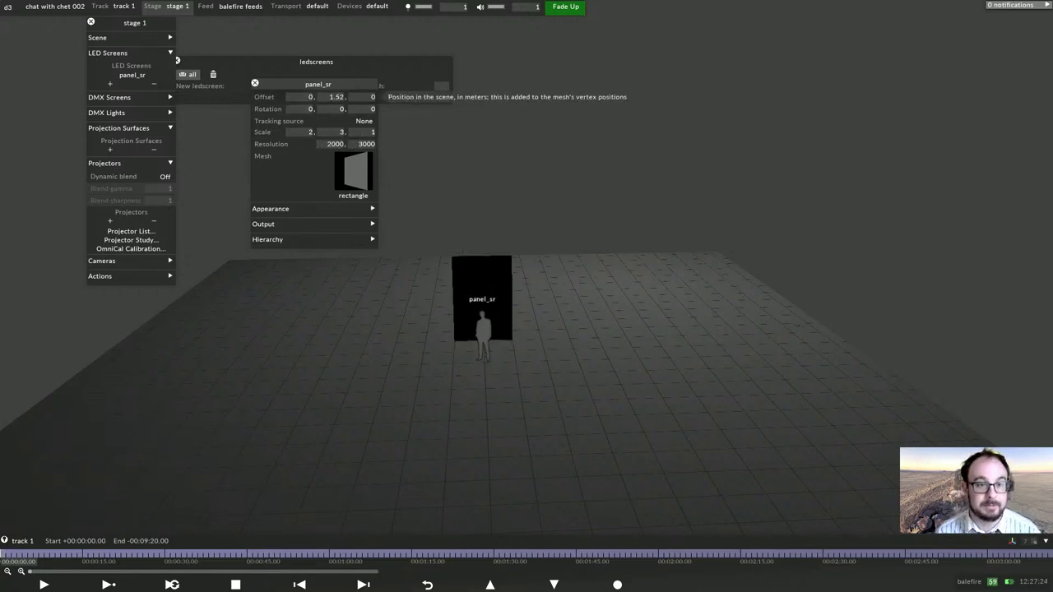
{"action": "key", "text": "BackSpace"}
{"action": "key", "text": "Return"}
{"action": "left_click_drag", "start_coordinate": [625, 345], "coordinate": [621, 370]}
{"action": "left_click", "coordinate": [311, 97]}
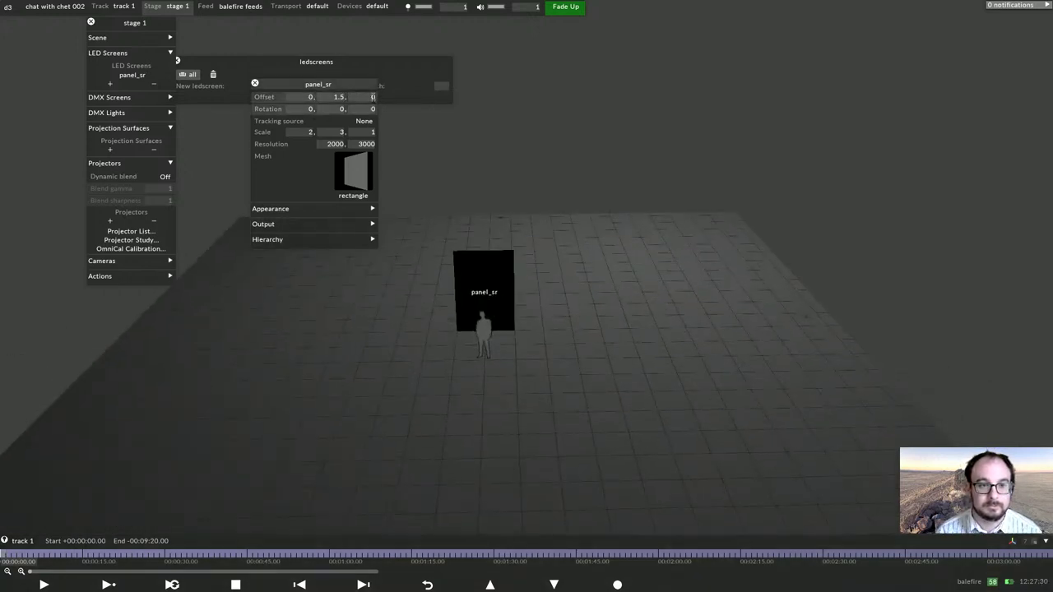
{"action": "scroll", "coordinate": [373, 98], "scroll_direction": "up", "scroll_amount": 6}
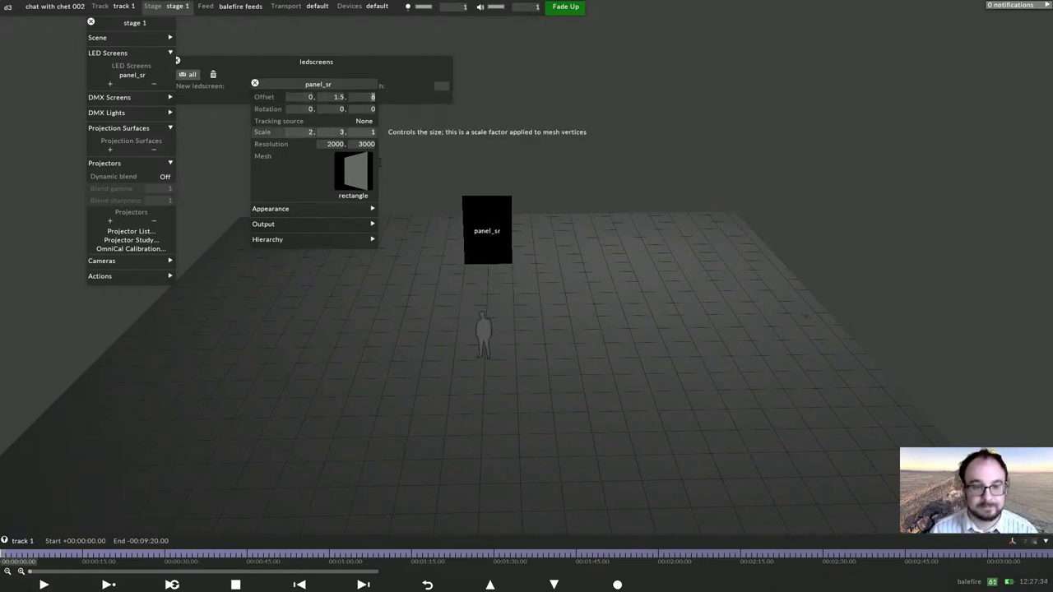
{"action": "left_click", "coordinate": [373, 97]}
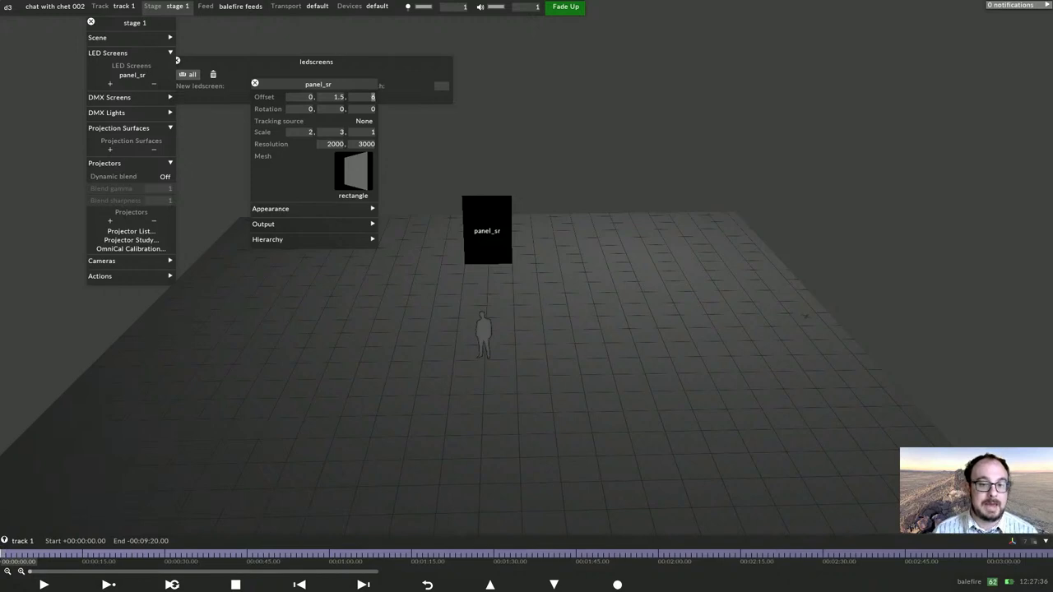
{"action": "key", "text": "Escape"}
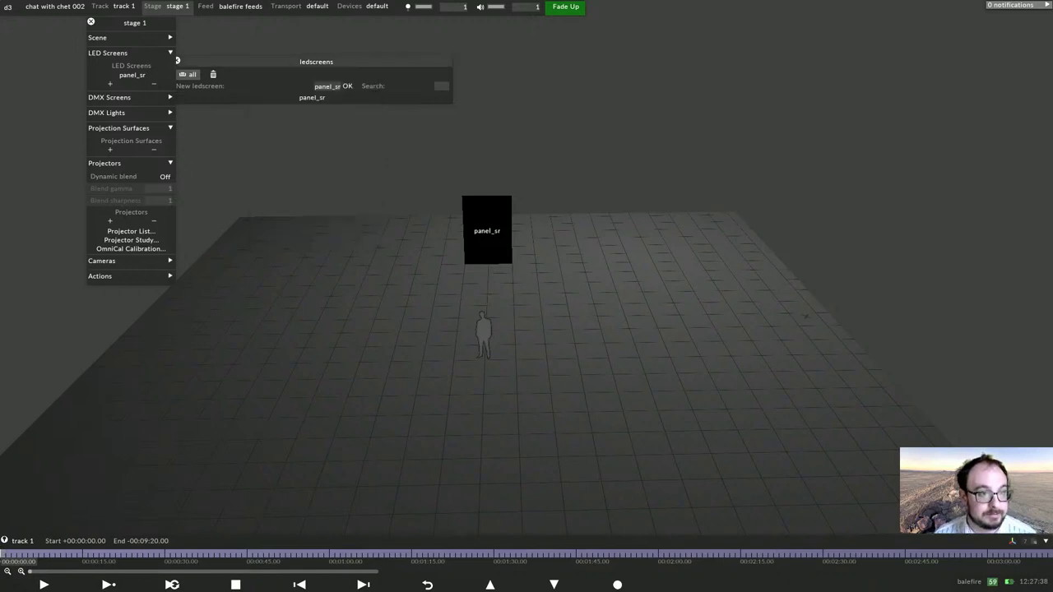
{"action": "key", "text": "Escape"}
{"action": "key", "text": "Escape"}
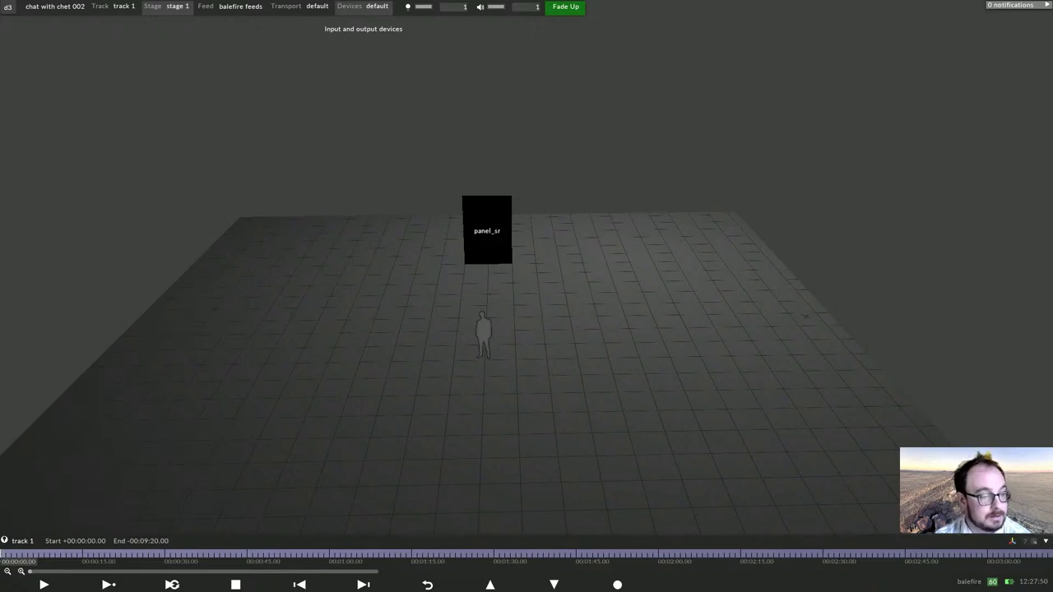
Add a new ScreenPositionReceiver device named spikemark_spr to the default device list.
{"action": "left_click", "coordinate": [371, 6]}
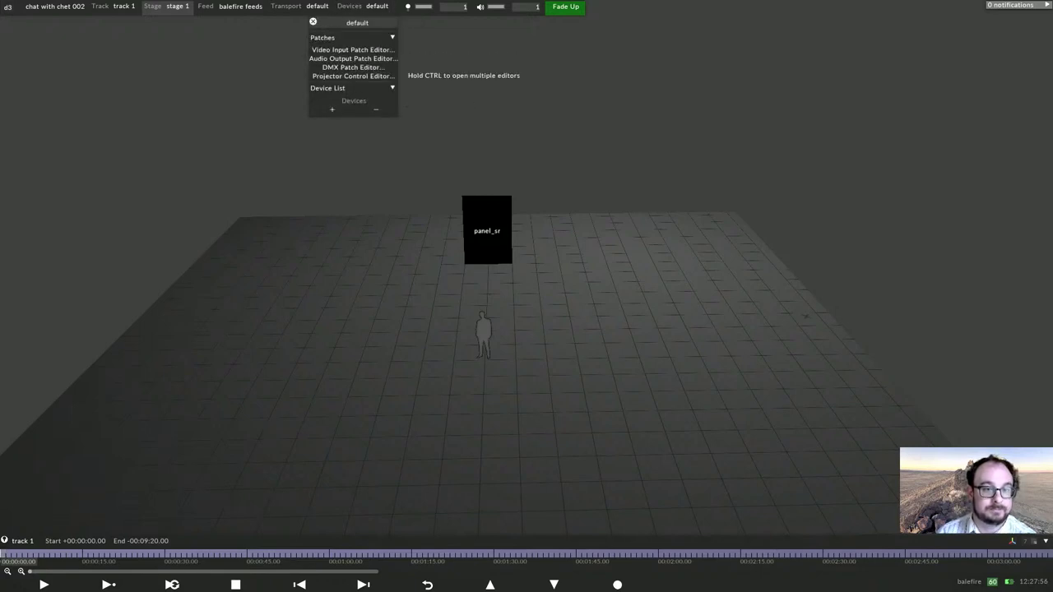
{"action": "left_click", "coordinate": [353, 100]}
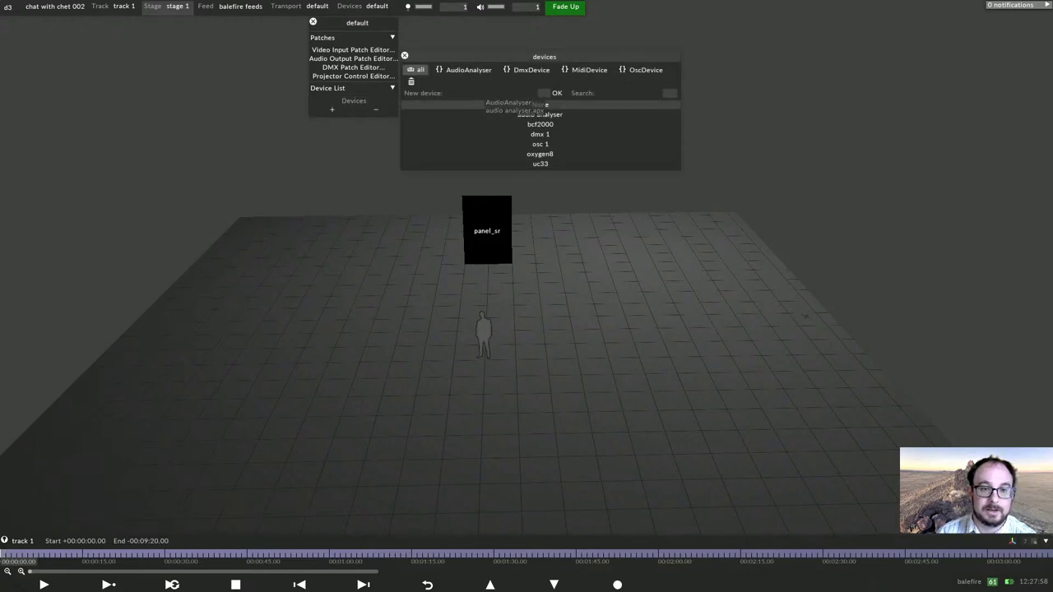
{"action": "left_click", "coordinate": [542, 94]}
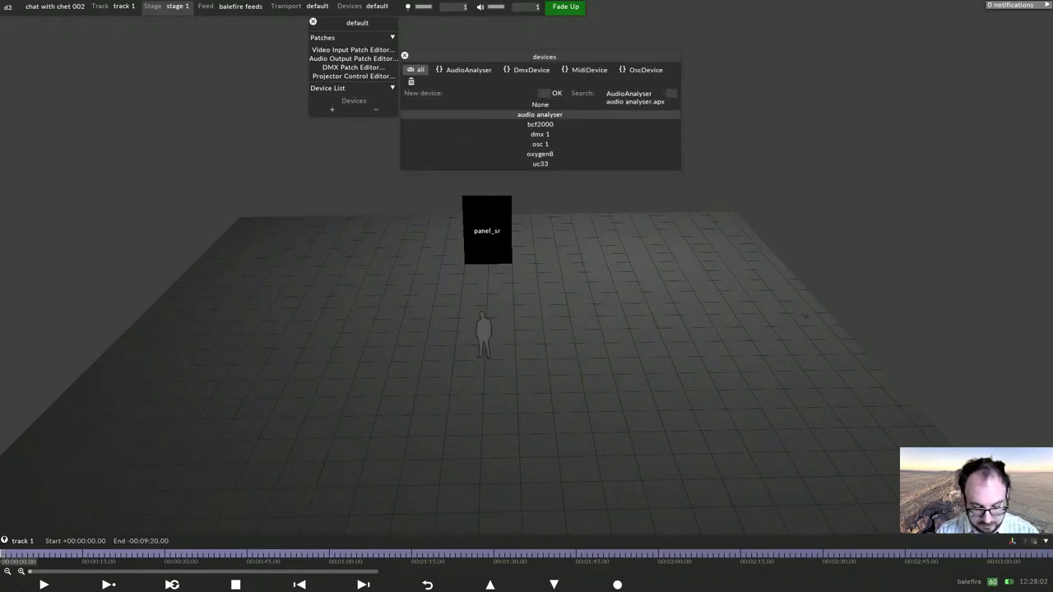
{"action": "type", "text": "spikemark"}
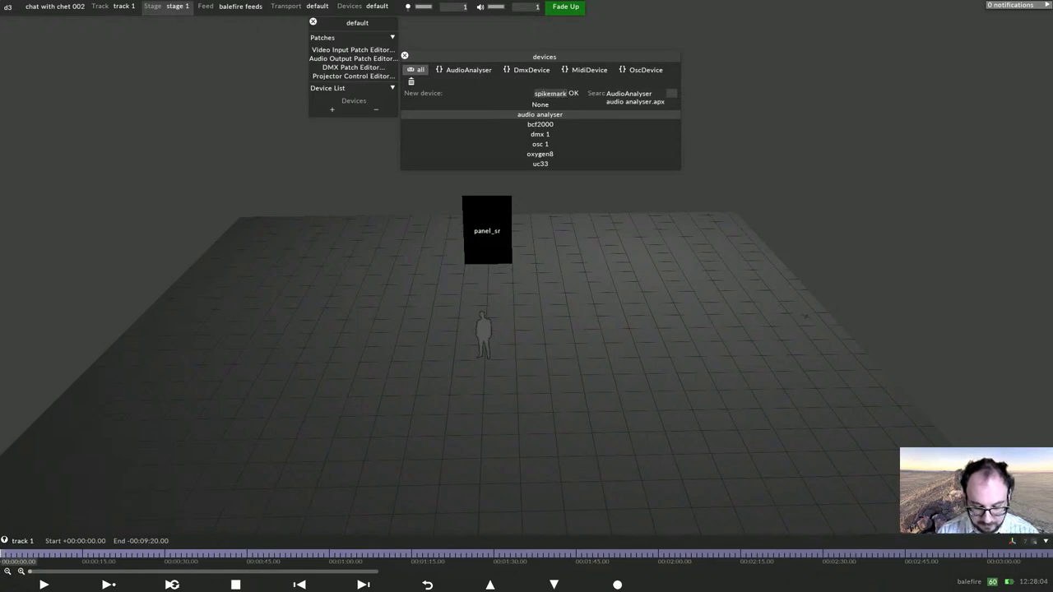
{"action": "type", "text": "_spr"}
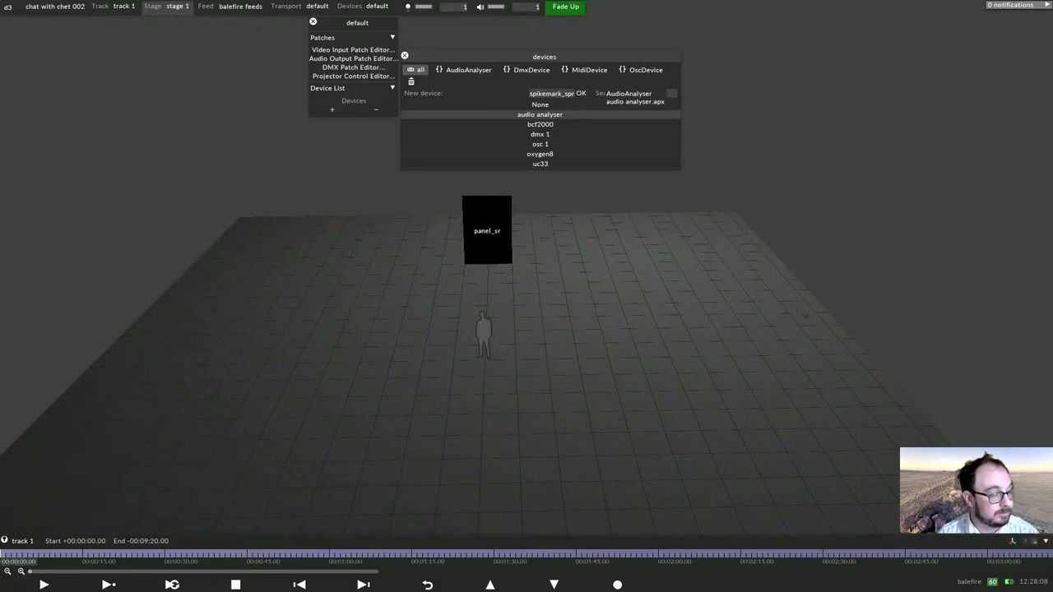
{"action": "key", "text": "Return"}
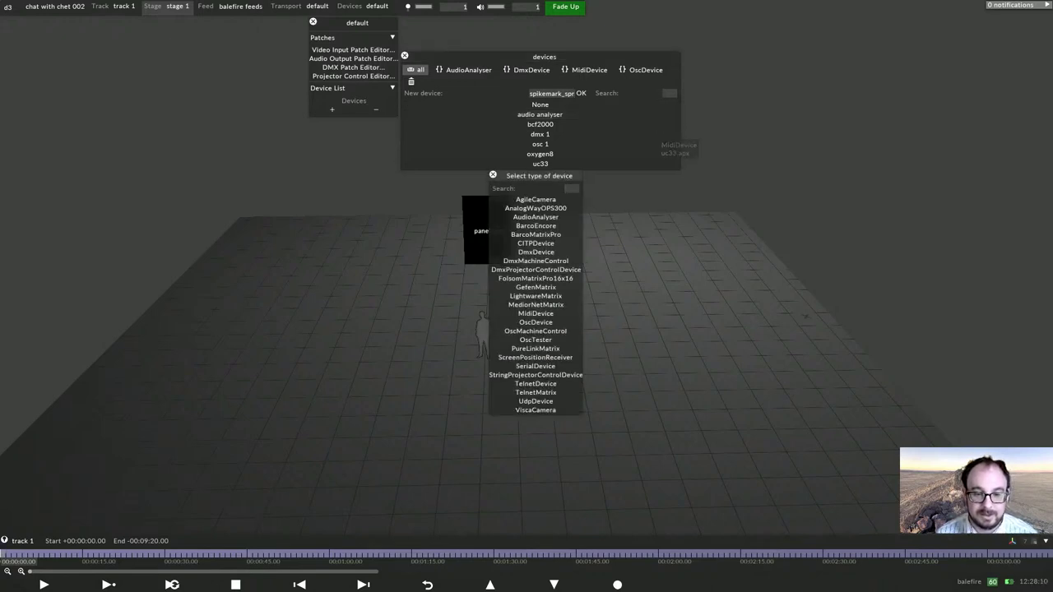
{"action": "left_click", "coordinate": [535, 357]}
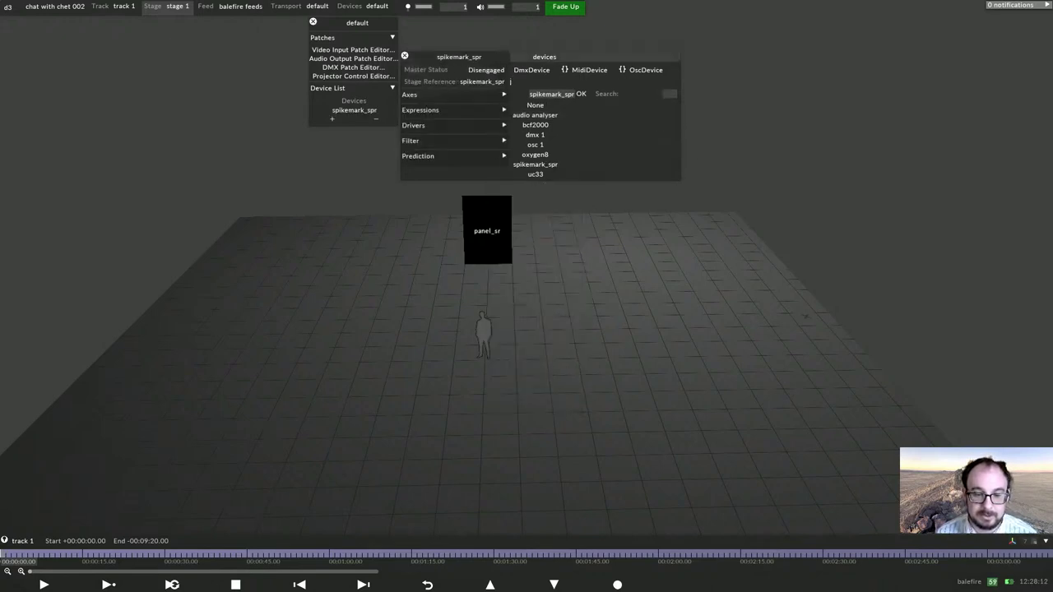
Move the spikemark_spr editor to free space and expand its axes, expressions, drivers, filter and prediction settings.
{"action": "left_click_drag", "start_coordinate": [459, 56], "coordinate": [207, 117]}
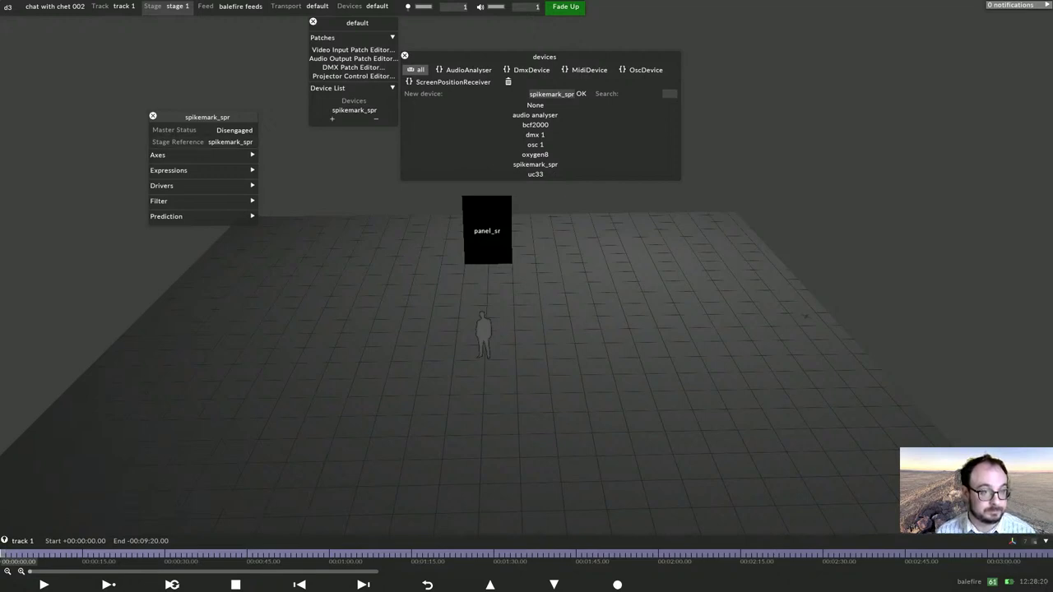
{"action": "left_click", "coordinate": [202, 154]}
{"action": "left_click", "coordinate": [202, 208]}
{"action": "left_click", "coordinate": [202, 243]}
{"action": "left_click", "coordinate": [202, 277]}
{"action": "left_click", "coordinate": [166, 341]}
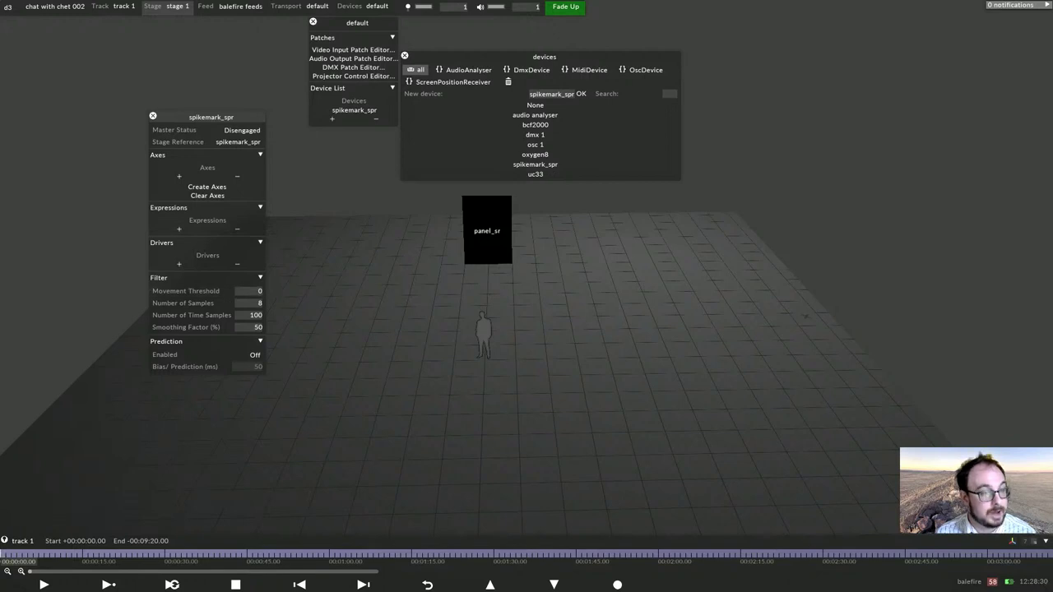
Add a PosiStageNetDriver named spikemark_posistagenet to the spikemark_spr receiver's drivers.
{"action": "left_click", "coordinate": [179, 264]}
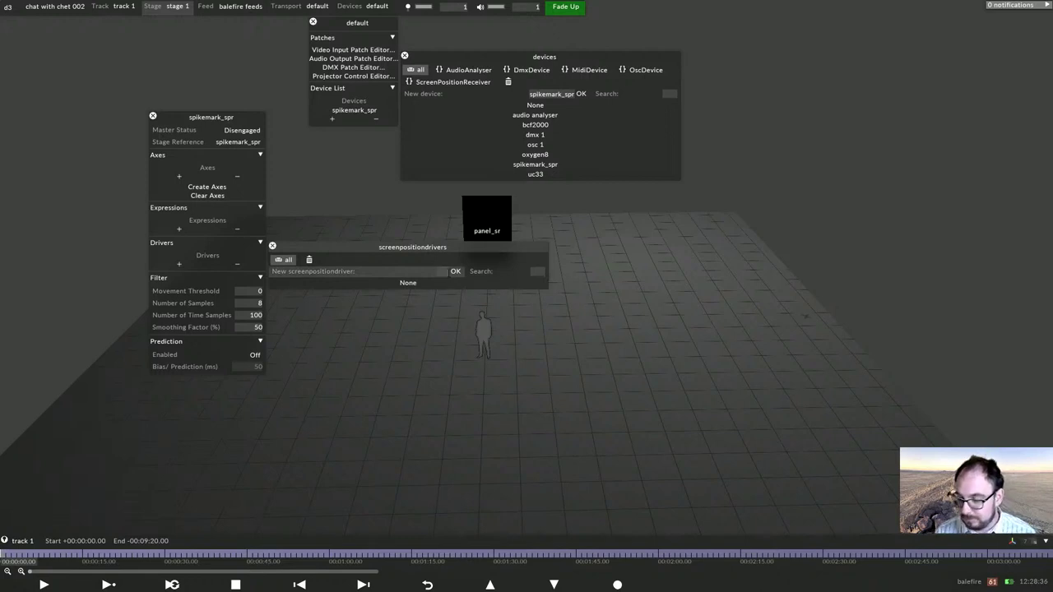
{"action": "type", "text": "spi"}
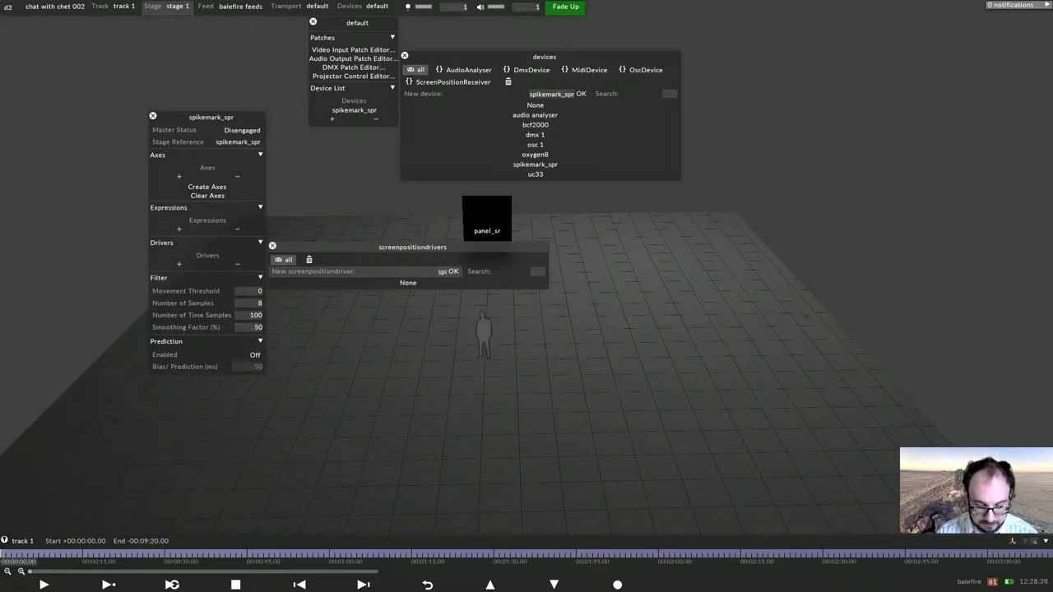
{"action": "type", "text": "kemark_"}
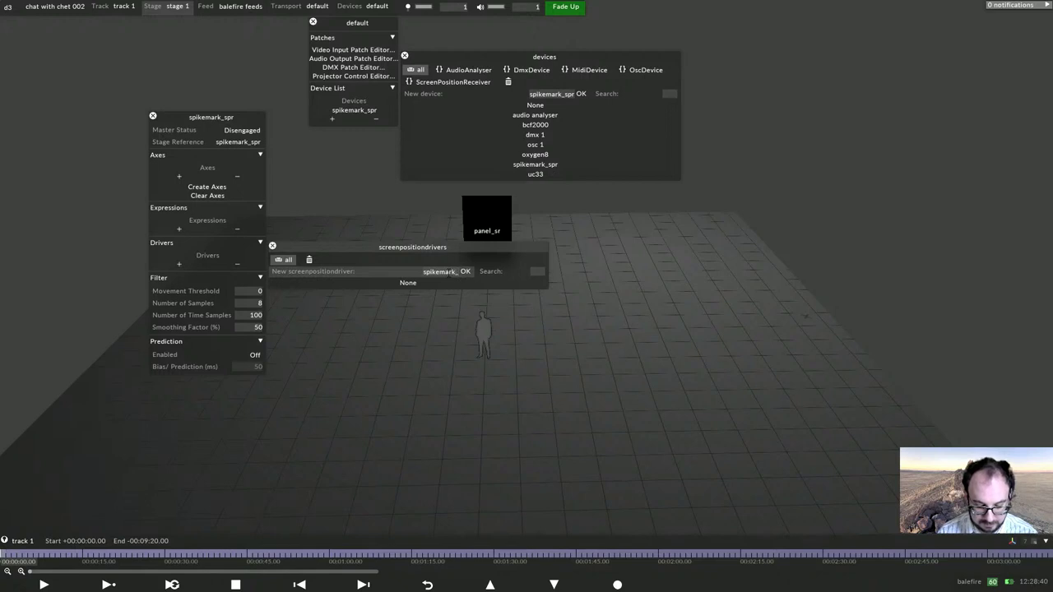
{"action": "type", "text": "posis"}
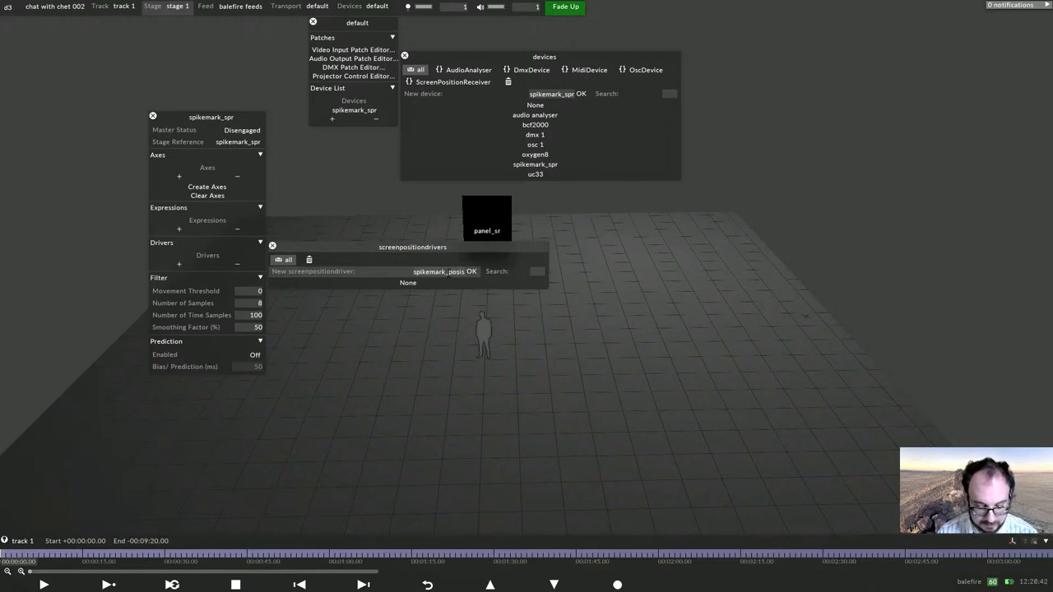
{"action": "type", "text": "tagemetagenet"}
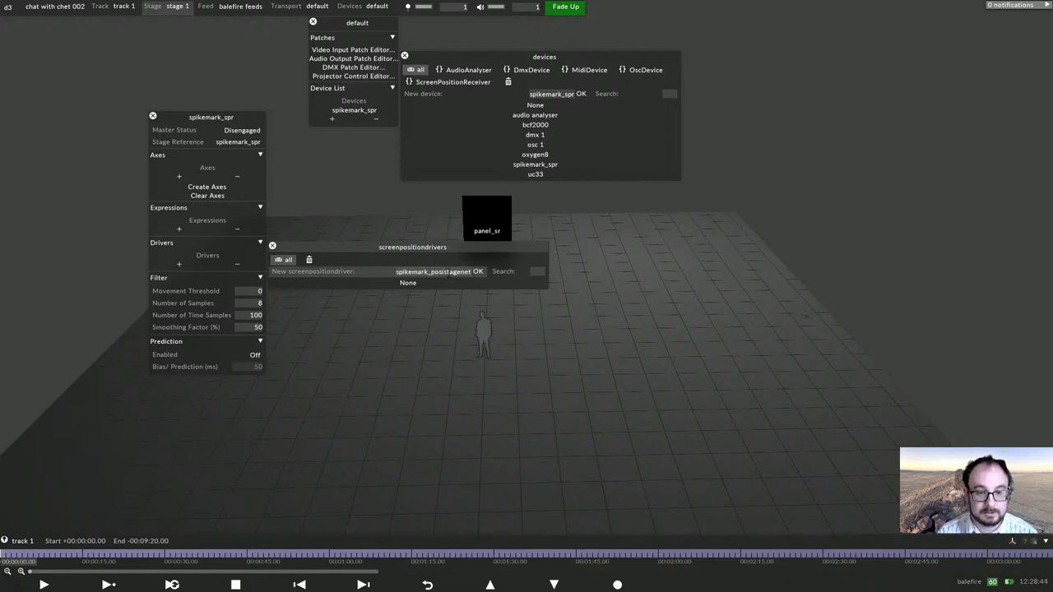
{"action": "key", "text": "Return"}
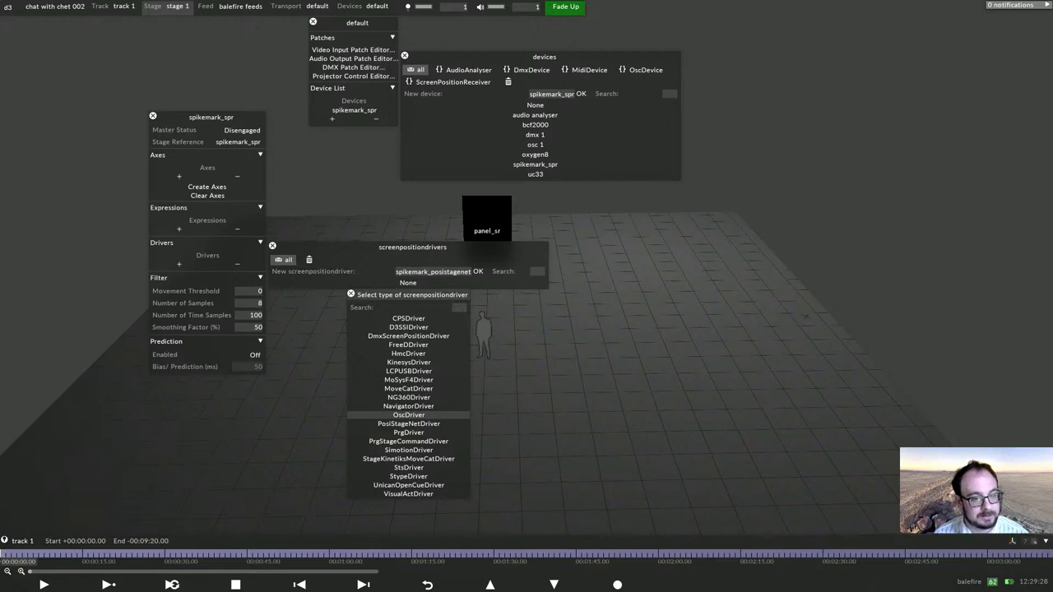
{"action": "key", "text": "Down"}
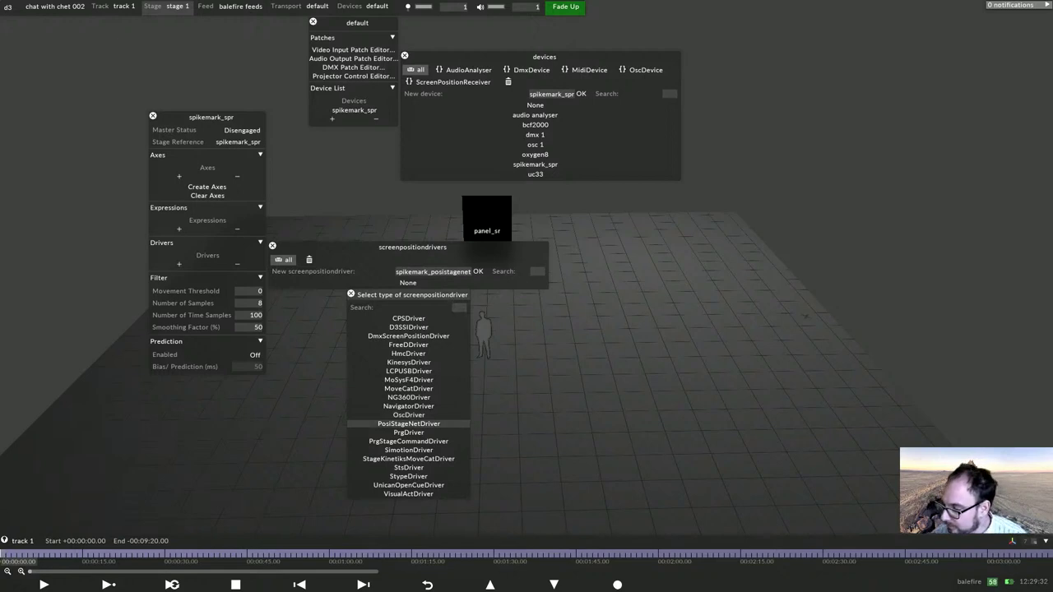
{"action": "key", "text": "Return"}
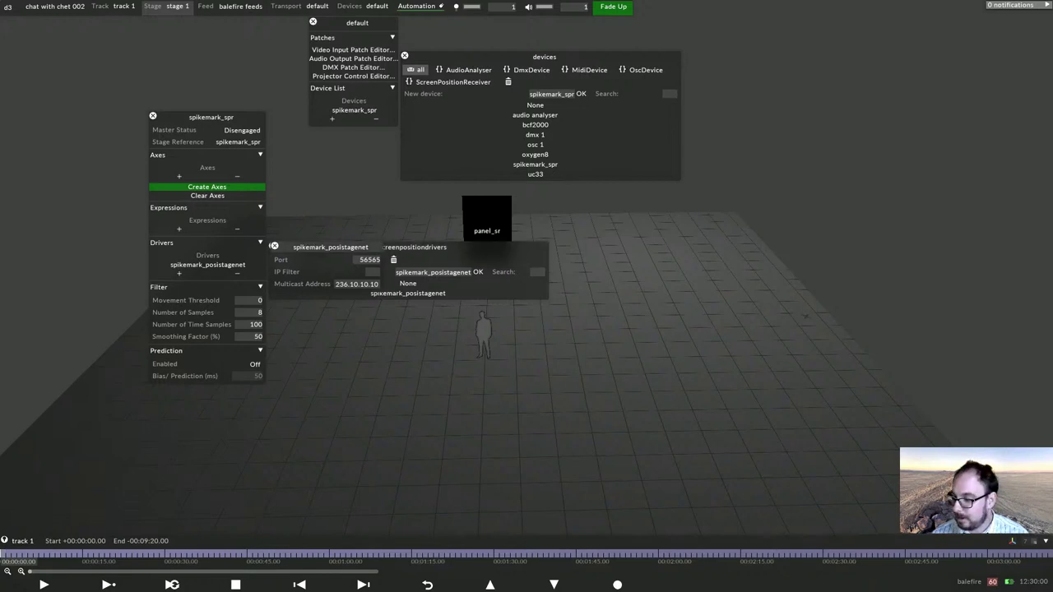
Close the driver windows, create the receiver's axes from the driver, and move the spikemark_spr editor up to fit the full axis list.
{"action": "left_click_drag", "start_coordinate": [328, 247], "coordinate": [377, 203]}
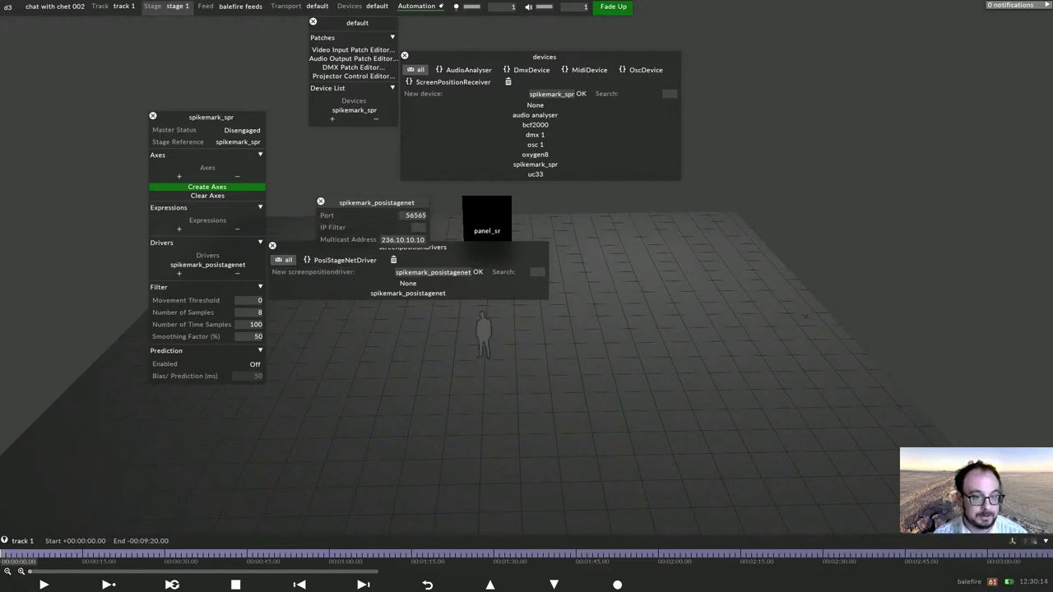
{"action": "key", "text": "Escape"}
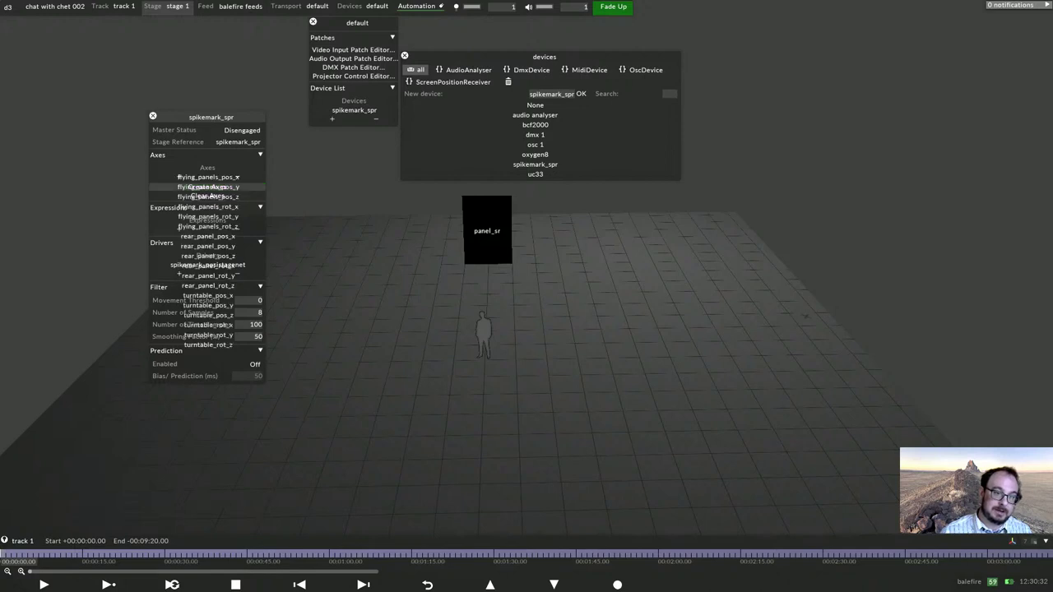
{"action": "left_click", "coordinate": [206, 186]}
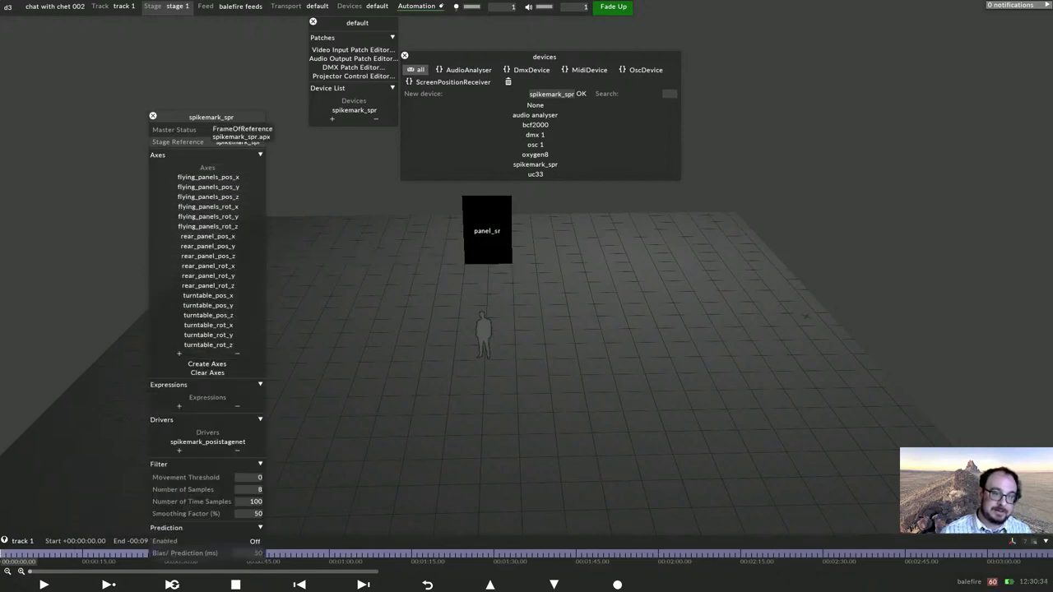
{"action": "left_click_drag", "start_coordinate": [211, 116], "coordinate": [209, 6]}
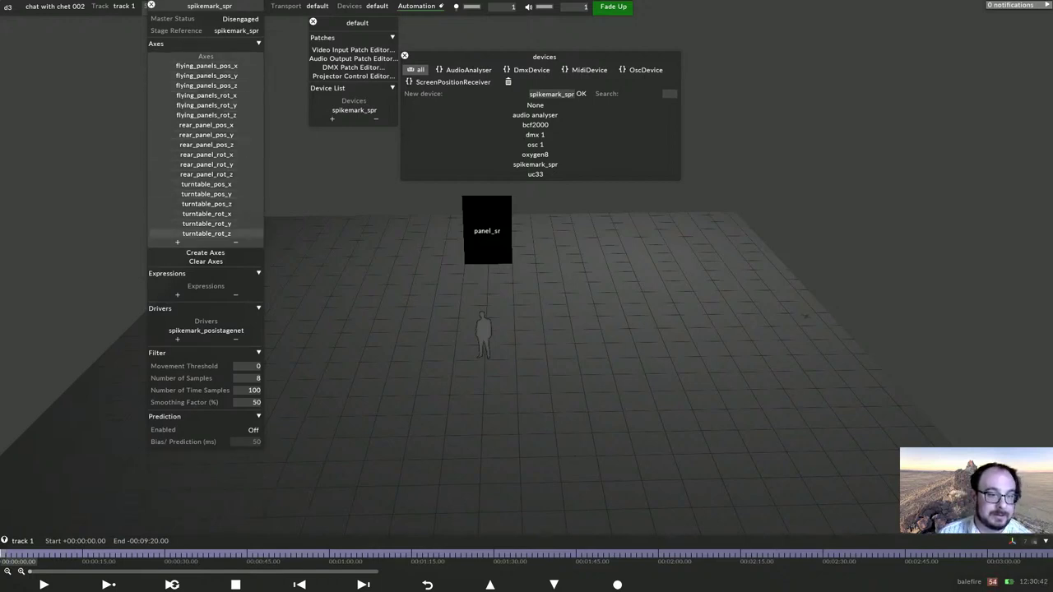
Remove the turntable_rot_z, turntable_rot_x and turntable_pos_y axes from the spikemark_spr receiver.
{"action": "left_click_drag", "start_coordinate": [198, 234], "coordinate": [235, 241]}
{"action": "left_click_drag", "start_coordinate": [191, 214], "coordinate": [236, 232]}
{"action": "left_click_drag", "start_coordinate": [189, 194], "coordinate": [235, 223]}
Set the project's tooltips to Only When F1 Pressed and close the project settings.
{"action": "left_click", "coordinate": [8, 6]}
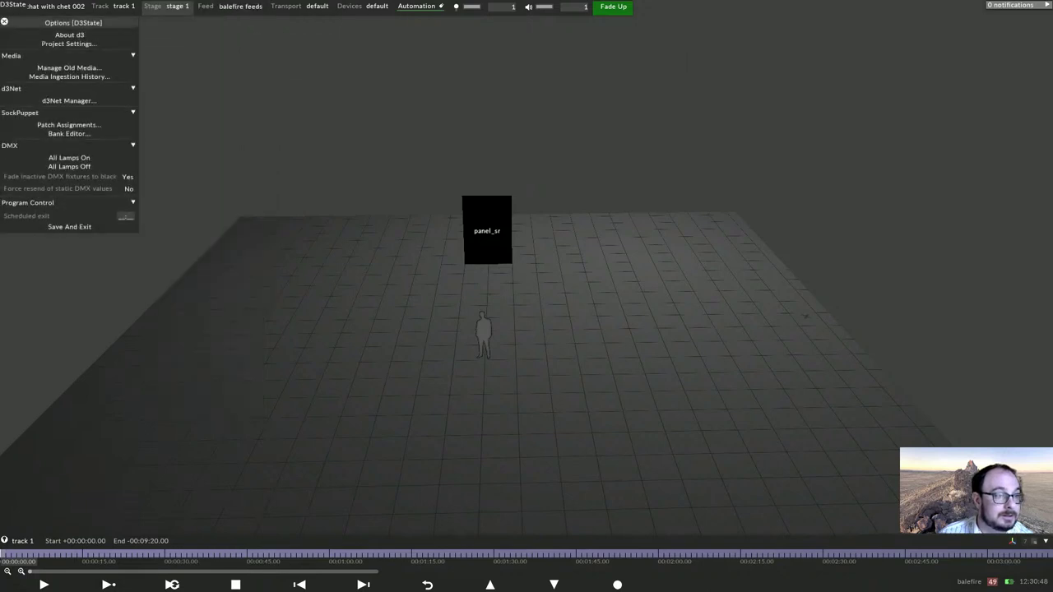
{"action": "left_click", "coordinate": [70, 44]}
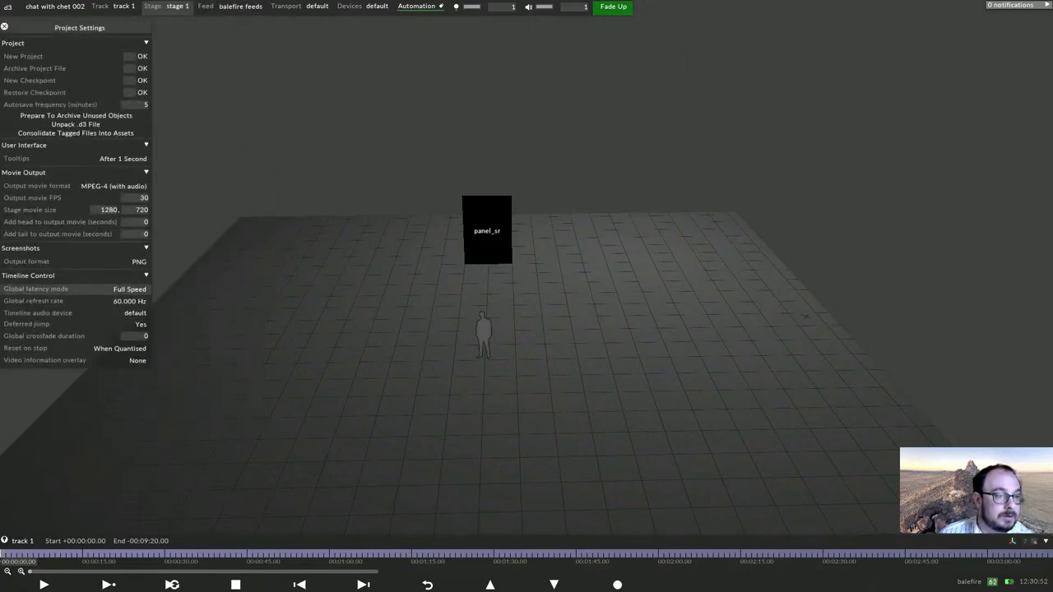
{"action": "left_click", "coordinate": [124, 158]}
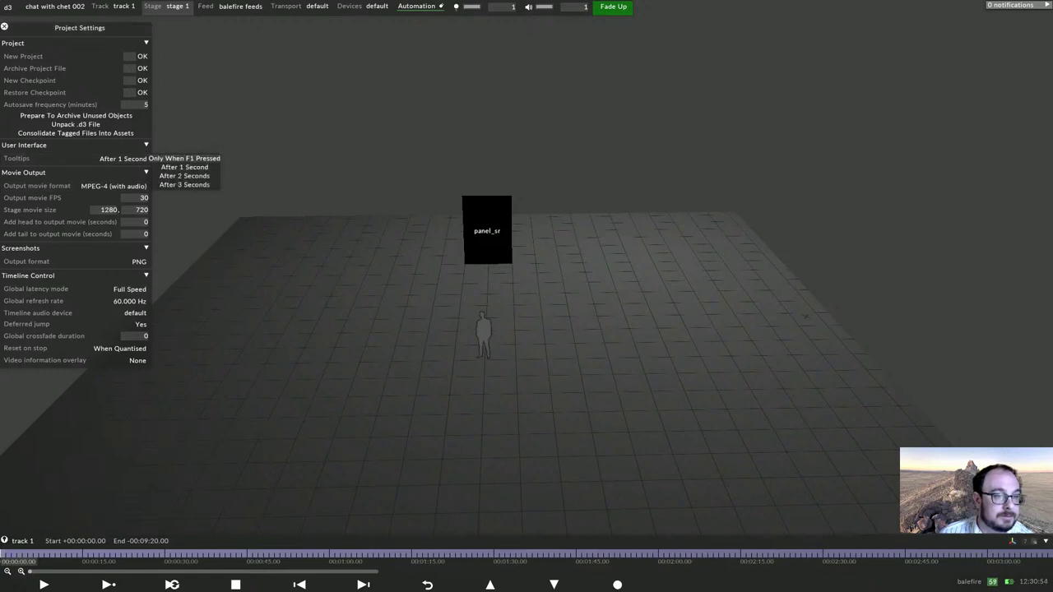
{"action": "left_click", "coordinate": [184, 157]}
{"action": "key", "text": "Escape"}
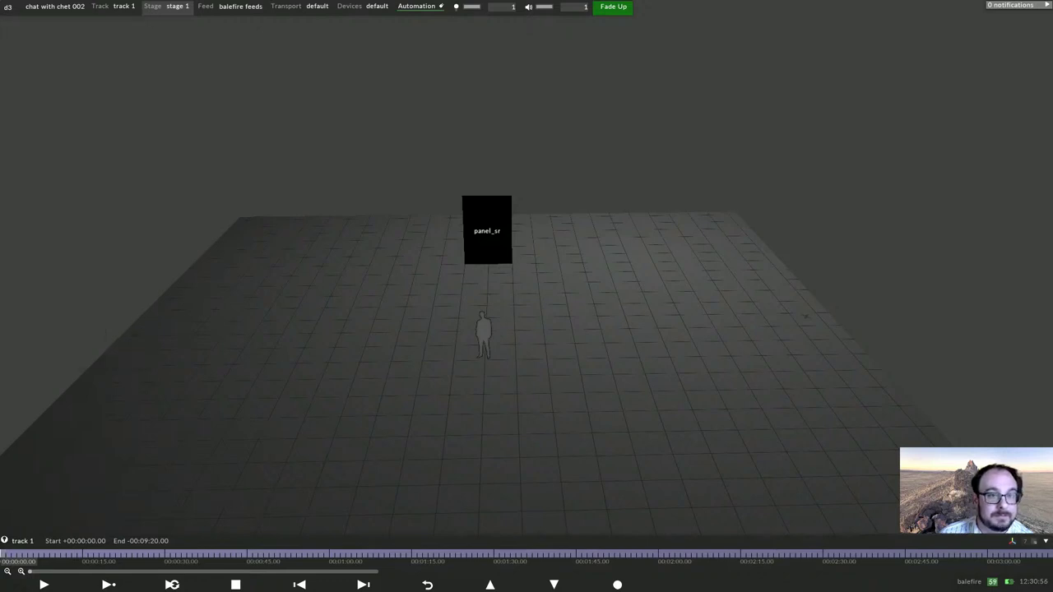
Reopen the spikemark_spr device and remove turntable_pos_x, turntable_pos_z and every rear_panel axis except rear_panel_pos_x.
{"action": "left_click", "coordinate": [377, 6]}
{"action": "left_click", "coordinate": [359, 111]}
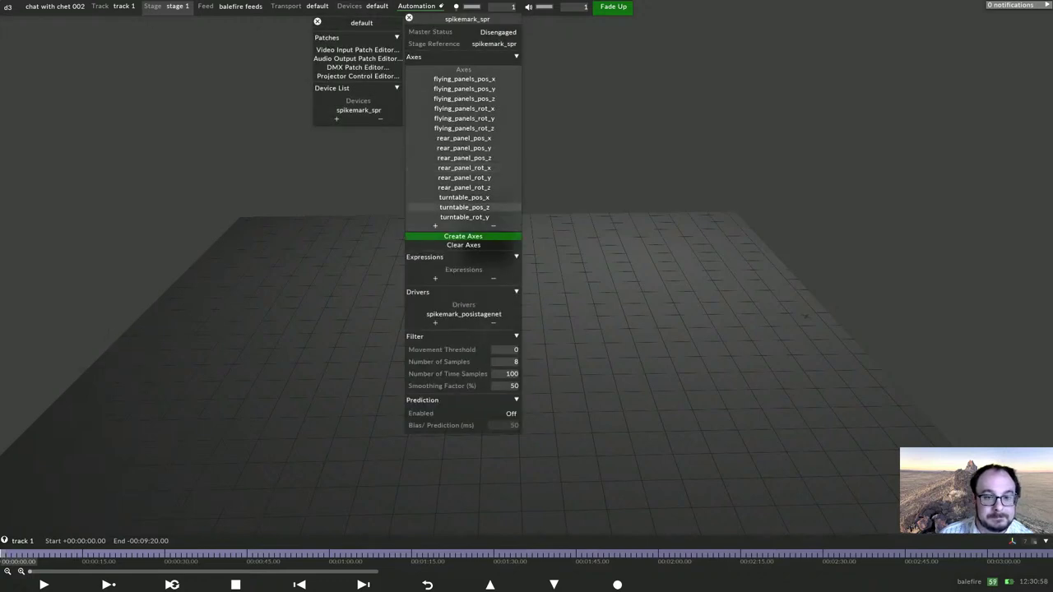
{"action": "mouse_move", "coordinate": [485, 208]}
{"action": "left_mouse_down"}
{"action": "mouse_move", "coordinate": [493, 225]}
{"action": "mouse_move", "coordinate": [494, 215]}
{"action": "left_mouse_up"}
{"action": "left_click", "coordinate": [464, 187]}
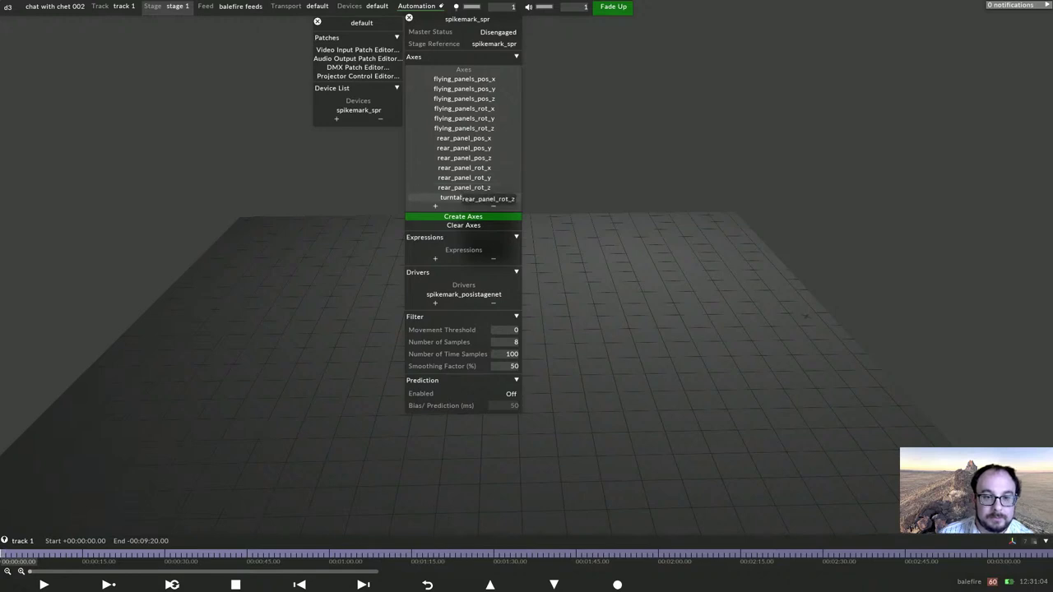
{"action": "left_click", "coordinate": [493, 206]}
{"action": "left_click", "coordinate": [464, 177]}
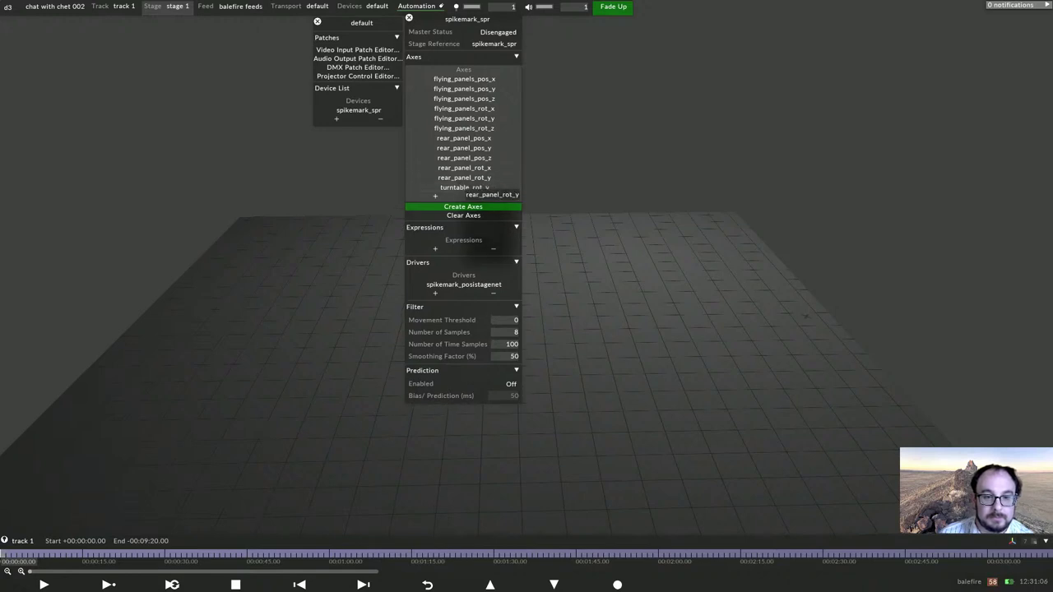
{"action": "left_click", "coordinate": [494, 196]}
{"action": "mouse_move", "coordinate": [484, 177]}
{"action": "left_mouse_down"}
{"action": "mouse_move", "coordinate": [494, 186]}
{"action": "mouse_move", "coordinate": [493, 167]}
{"action": "left_mouse_up"}
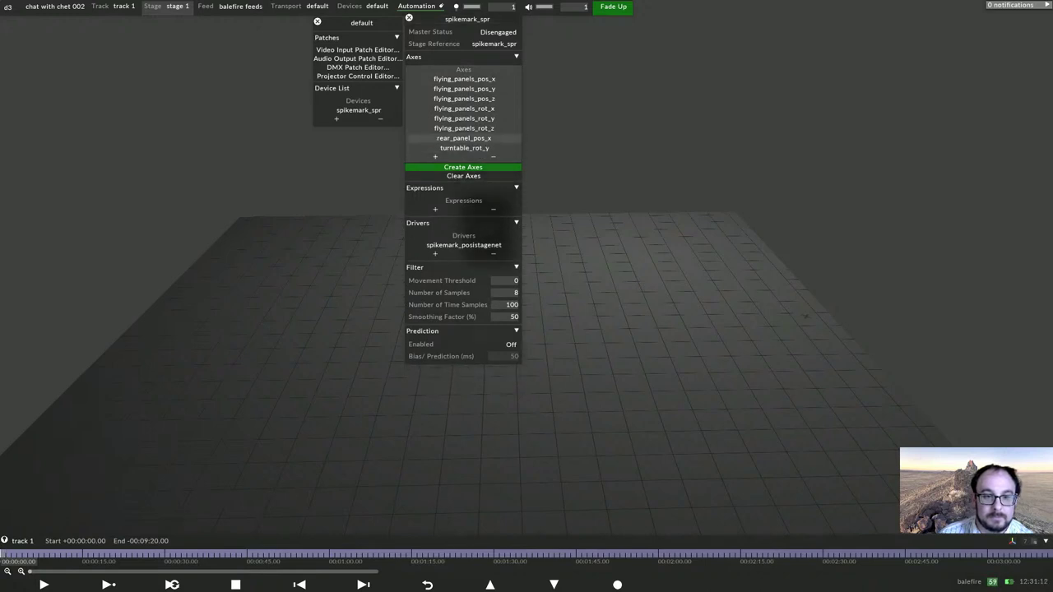
Remove every flying_panels axis except flying_panels_pos_y from the spikemark_spr receiver.
{"action": "left_click_drag", "start_coordinate": [480, 128], "coordinate": [493, 146]}
{"action": "left_click_drag", "start_coordinate": [464, 108], "coordinate": [465, 137]}
{"action": "left_click_drag", "start_coordinate": [464, 97], "coordinate": [465, 127]}
{"action": "left_click_drag", "start_coordinate": [464, 78], "coordinate": [464, 114]}
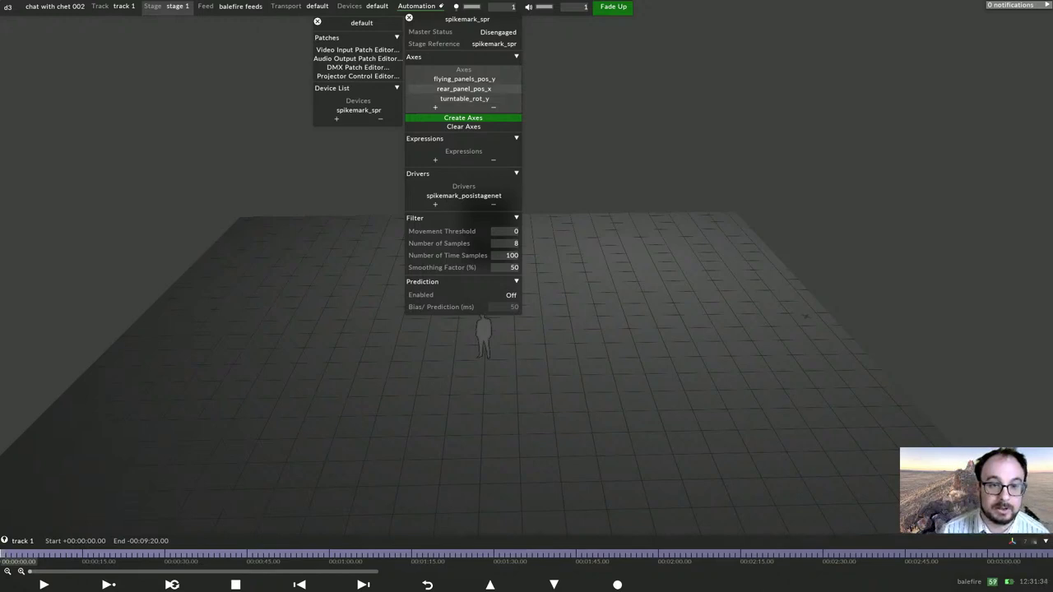
Open the rear_panel_pos_x axis configuration, arrange its editor clear of the spikemark_spr editor, and set the receiver's master status to Engaged.
{"action": "left_click", "coordinate": [463, 88]}
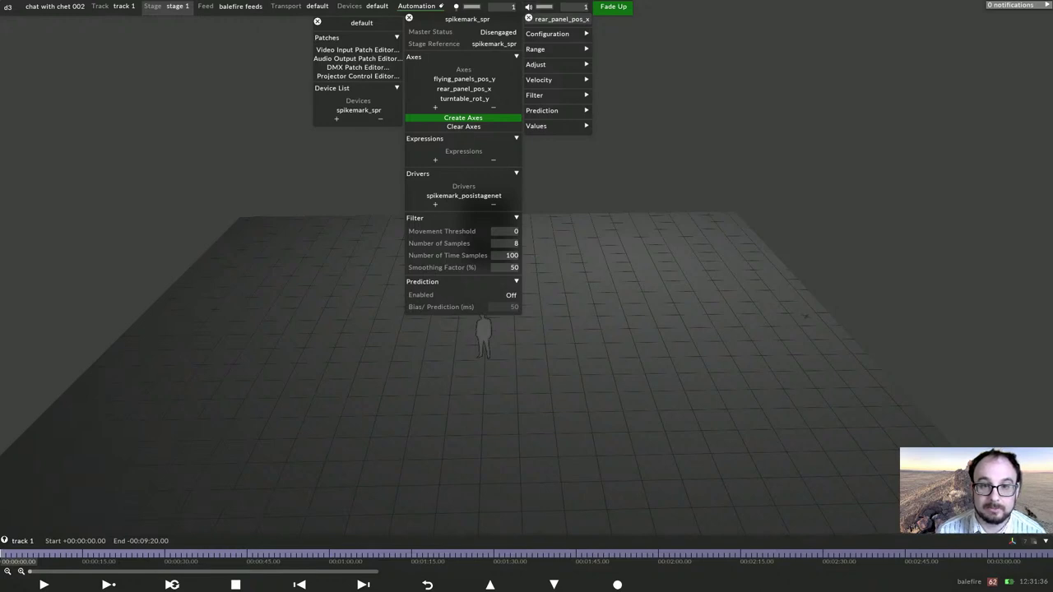
{"action": "left_click_drag", "start_coordinate": [562, 19], "coordinate": [700, 75]}
{"action": "left_click", "coordinate": [697, 89]}
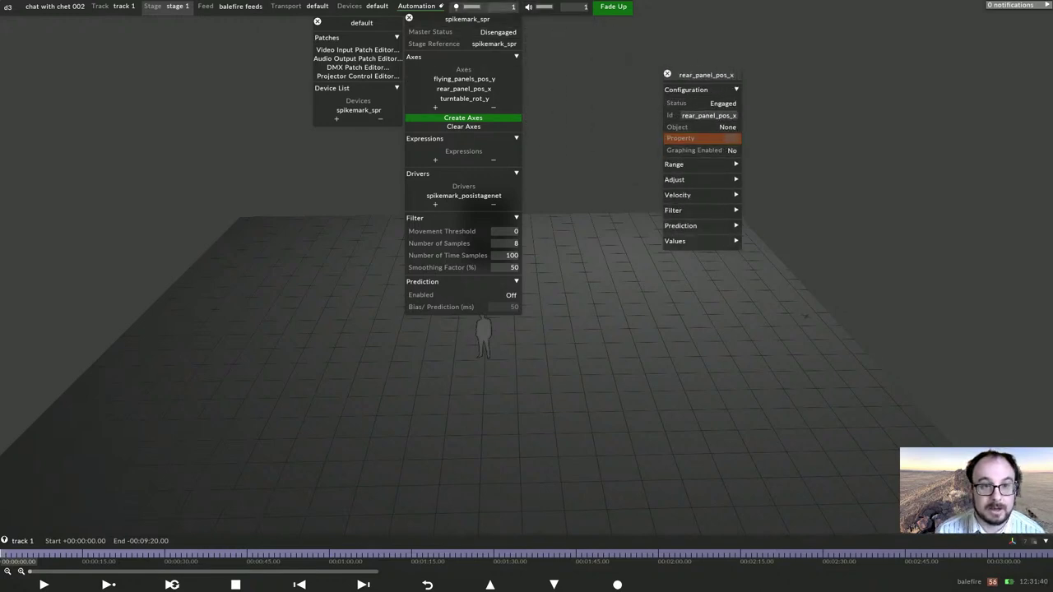
{"action": "left_click_drag", "start_coordinate": [483, 19], "coordinate": [219, 76]}
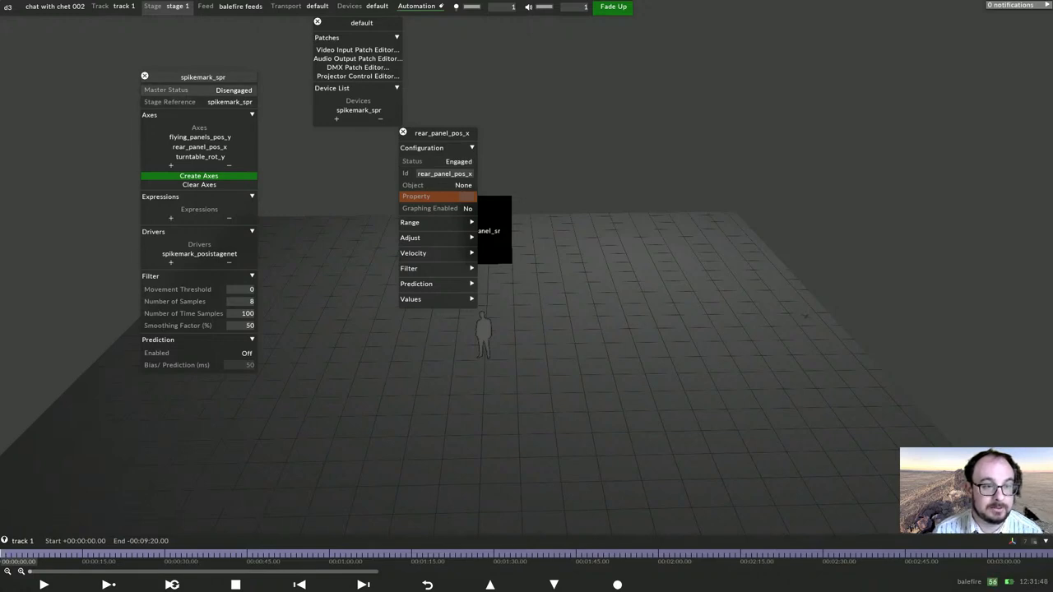
{"action": "left_click", "coordinate": [233, 90]}
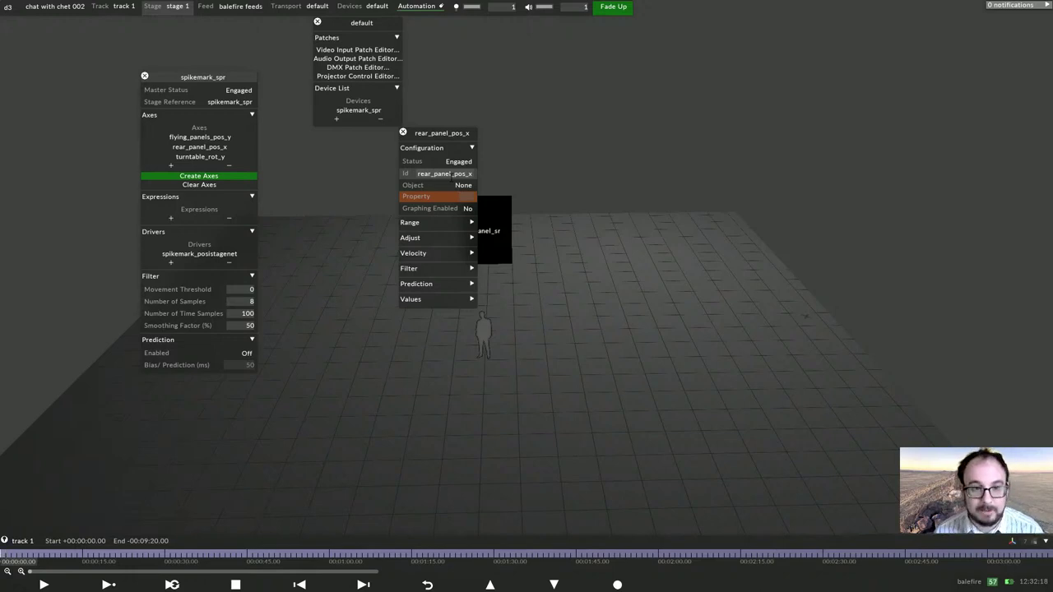
Link the rear_panel_pos_x axis to the object panel_sr with the property offset.x.
{"action": "left_click", "coordinate": [455, 185]}
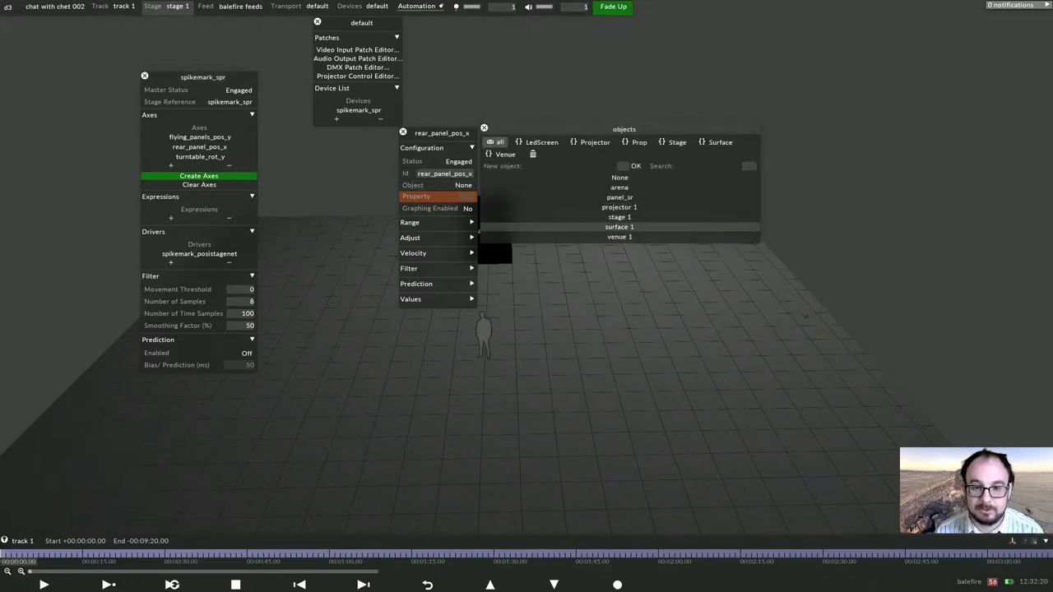
{"action": "left_click", "coordinate": [619, 198]}
{"action": "left_click_drag", "start_coordinate": [806, 315], "coordinate": [894, 332]}
{"action": "left_click", "coordinate": [465, 197]}
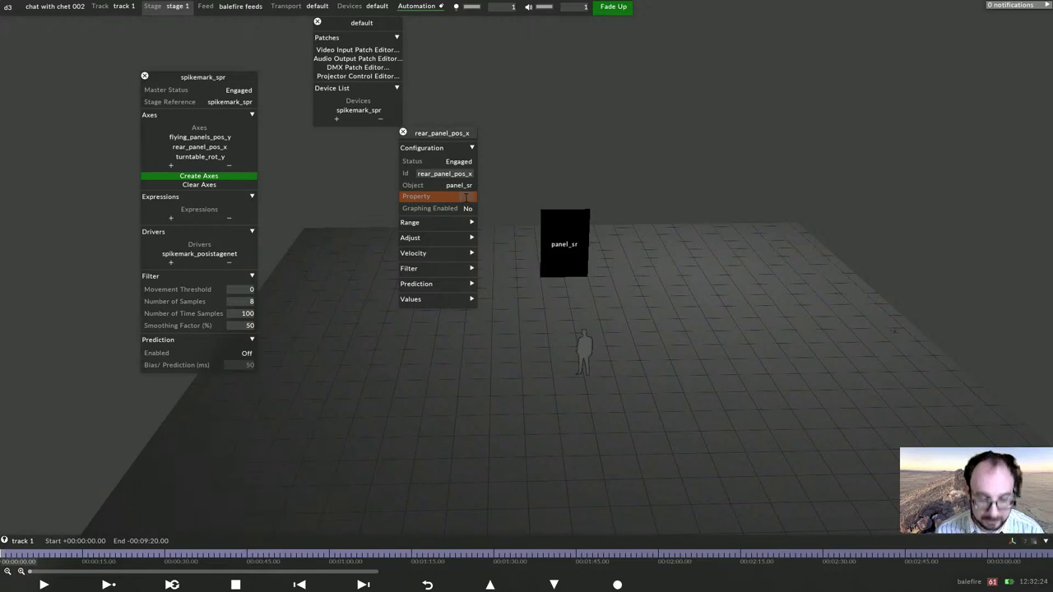
{"action": "type", "text": "offset."}
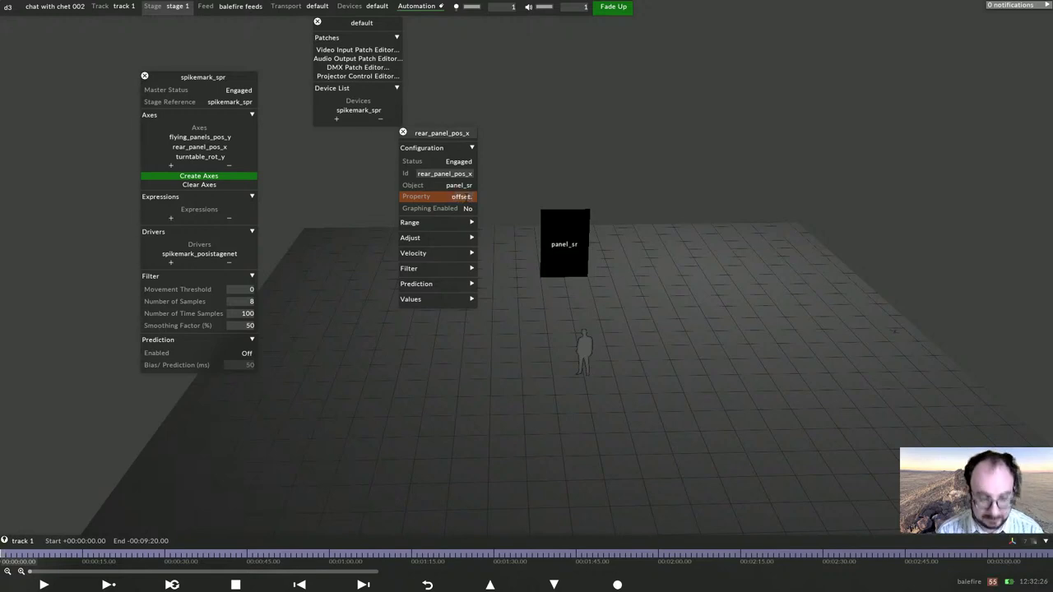
{"action": "type", "text": "x"}
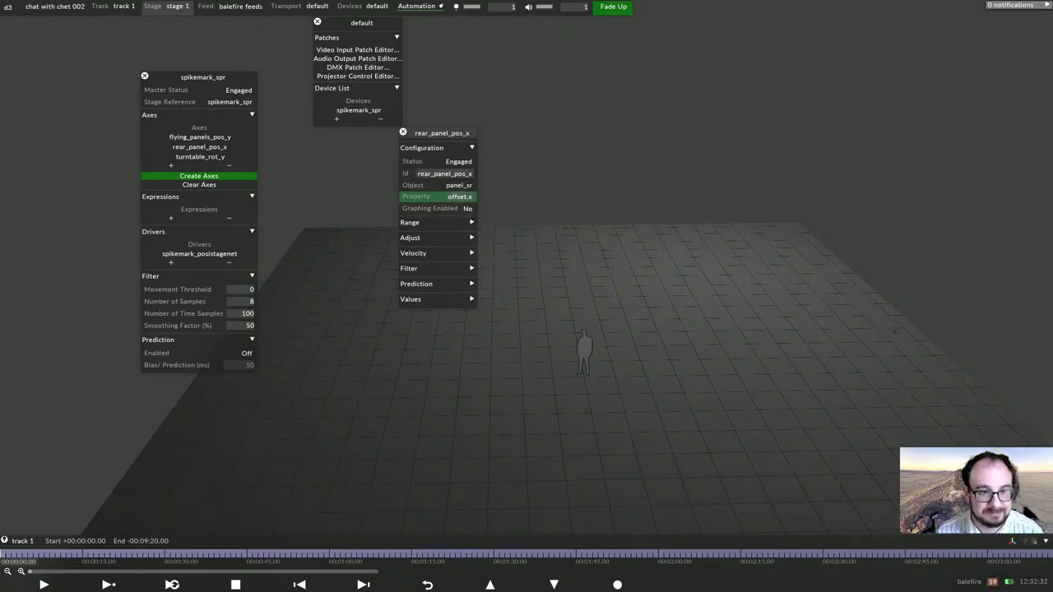
Expand the rear_panel_pos_x values and range, and set the units of the receiver's spikemark_spr stage reference to Inches.
{"action": "left_click", "coordinate": [436, 299]}
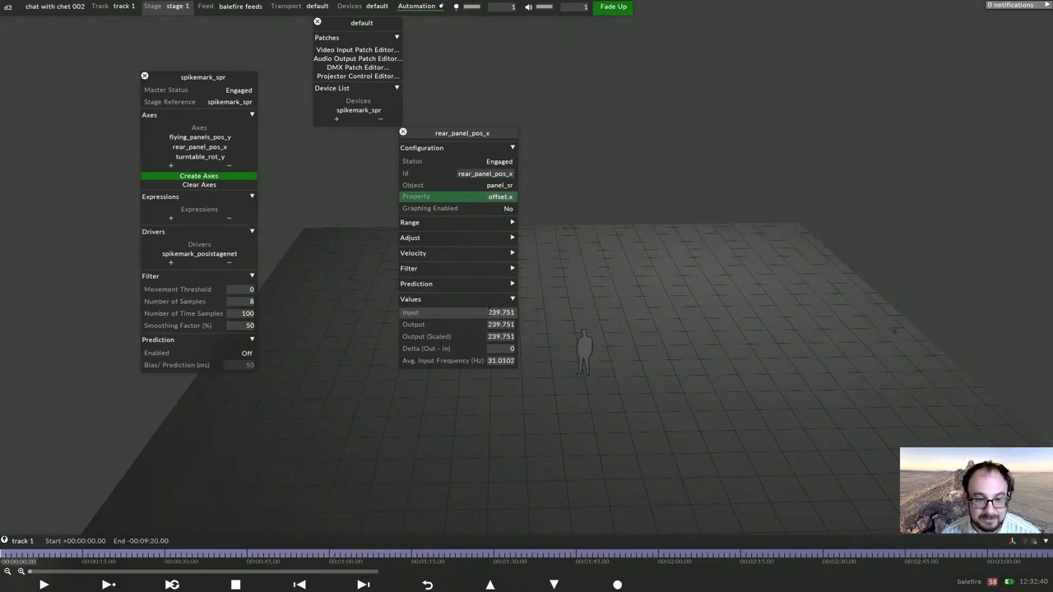
{"action": "left_click", "coordinate": [409, 222]}
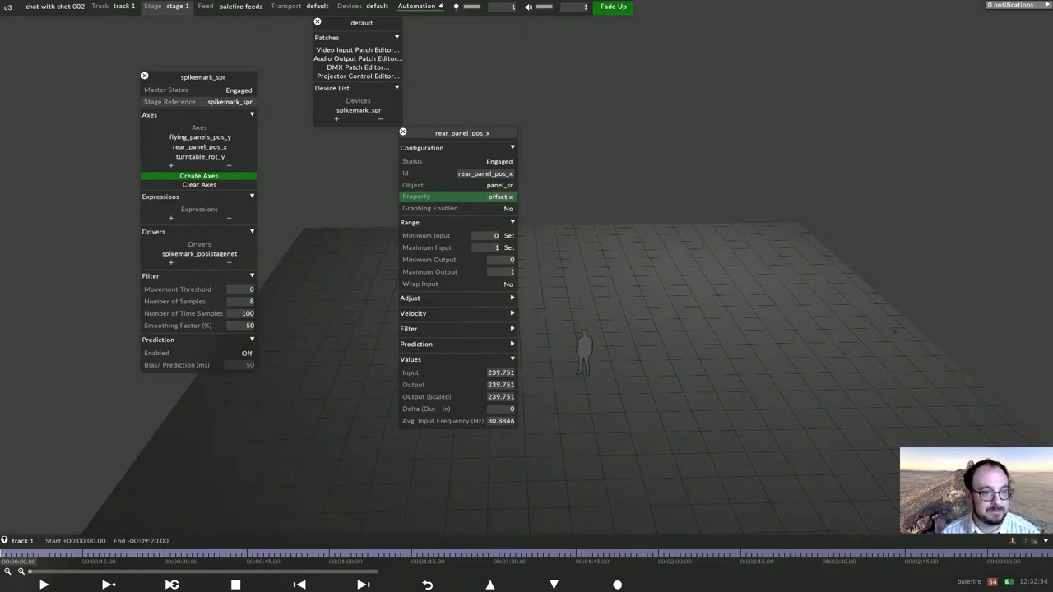
{"action": "left_click", "coordinate": [229, 102]}
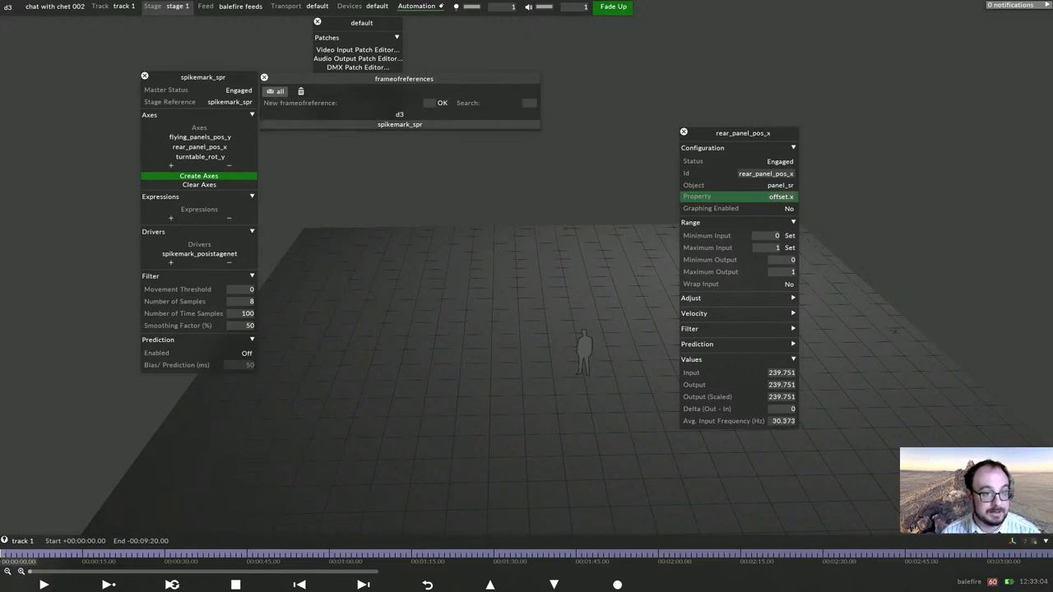
{"action": "left_click", "coordinate": [399, 124]}
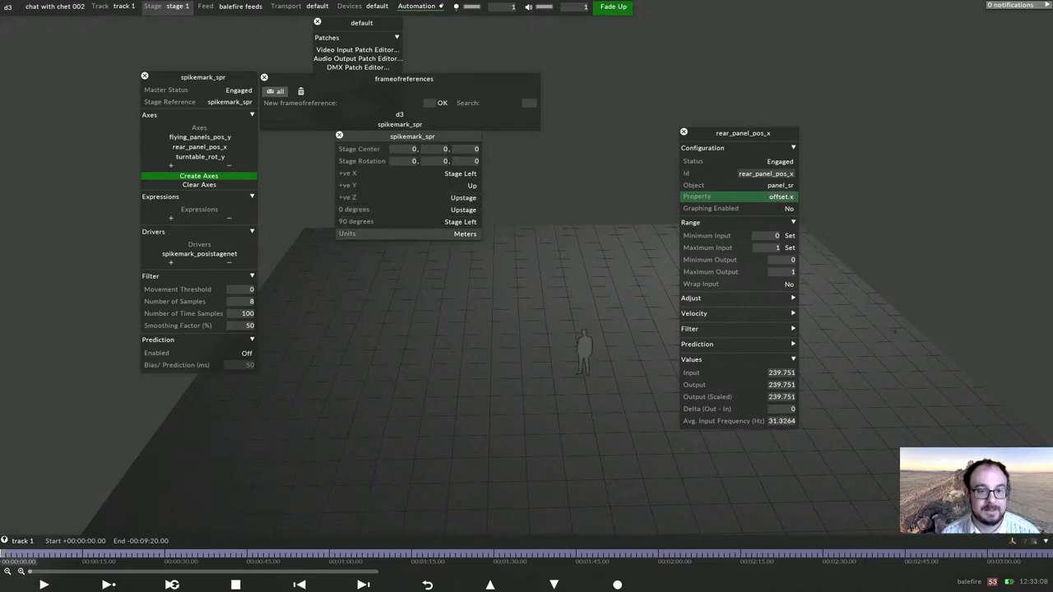
{"action": "left_click", "coordinate": [465, 234]}
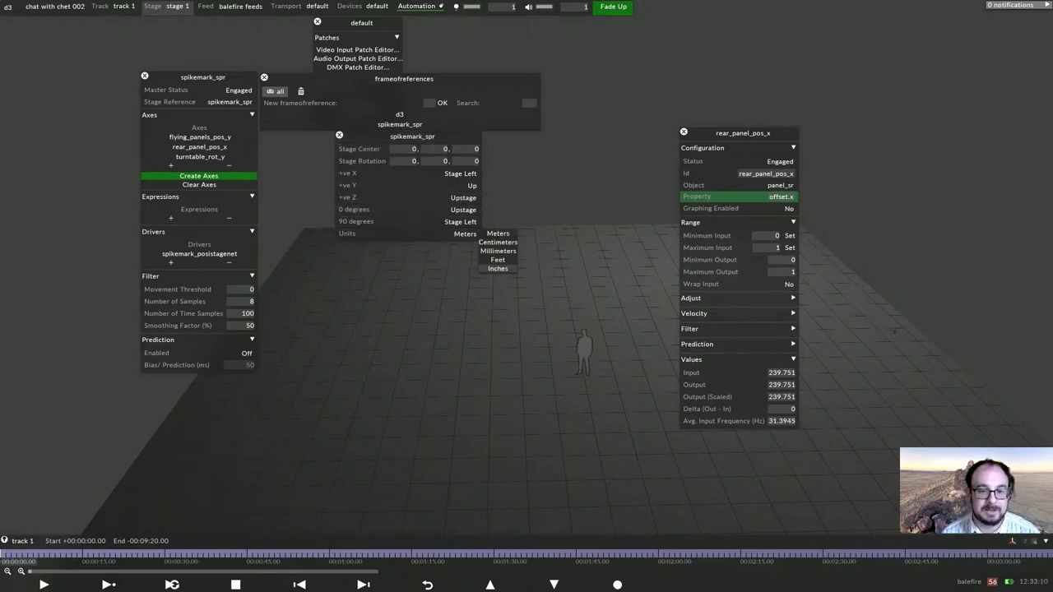
{"action": "left_click", "coordinate": [498, 268]}
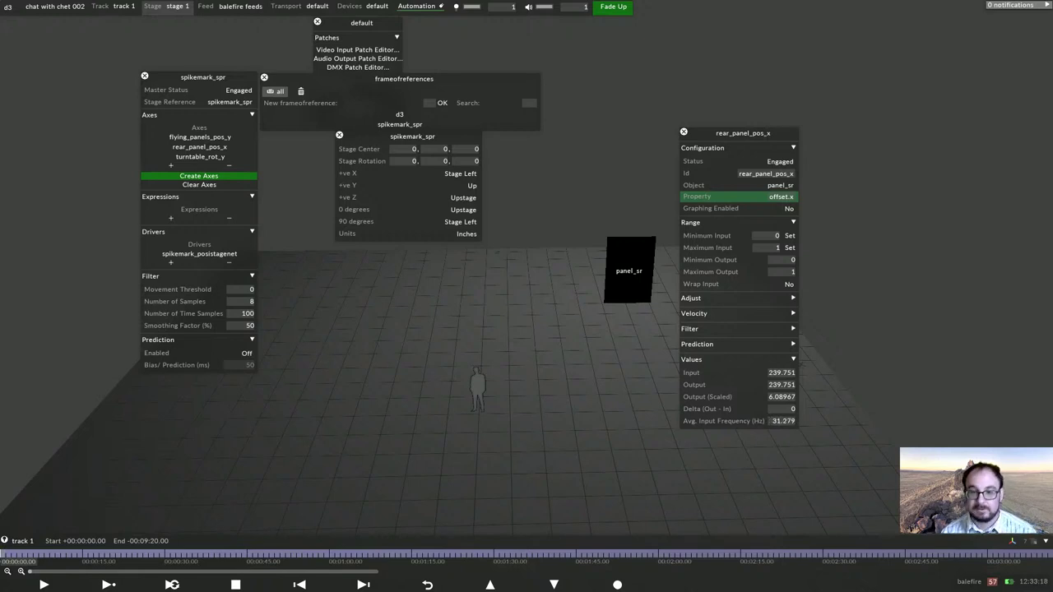
Switch to Spikemark, load cue 3 (Rear Open) and run it in the simulator to move the rear tracking panel.
{"action": "scroll", "coordinate": [527, 329], "scroll_direction": "up", "scroll_amount": 2}
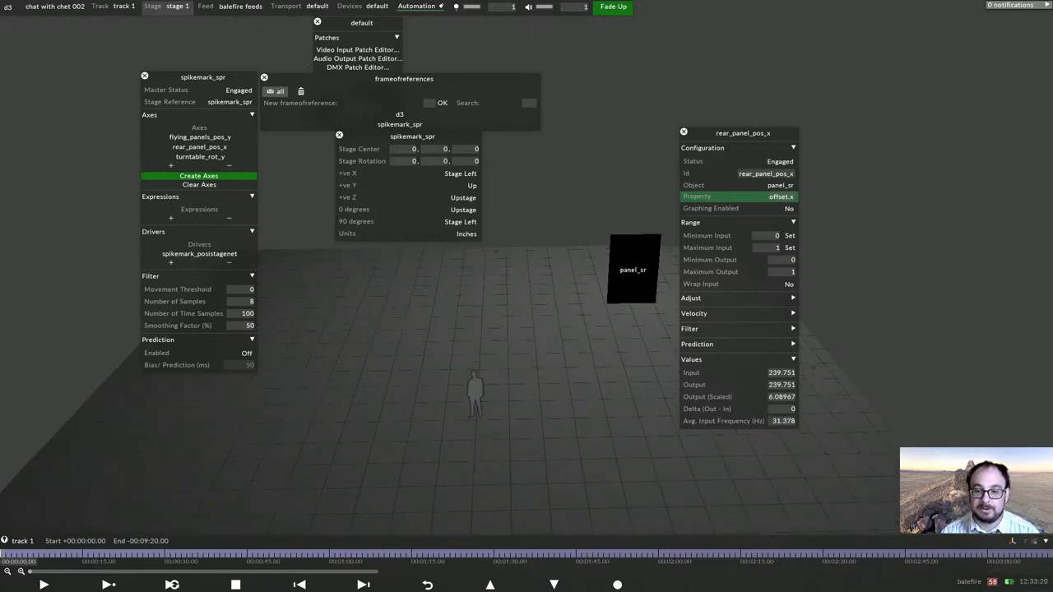
{"action": "middle_click_drag", "start_coordinate": [576, 345], "coordinate": [518, 398]}
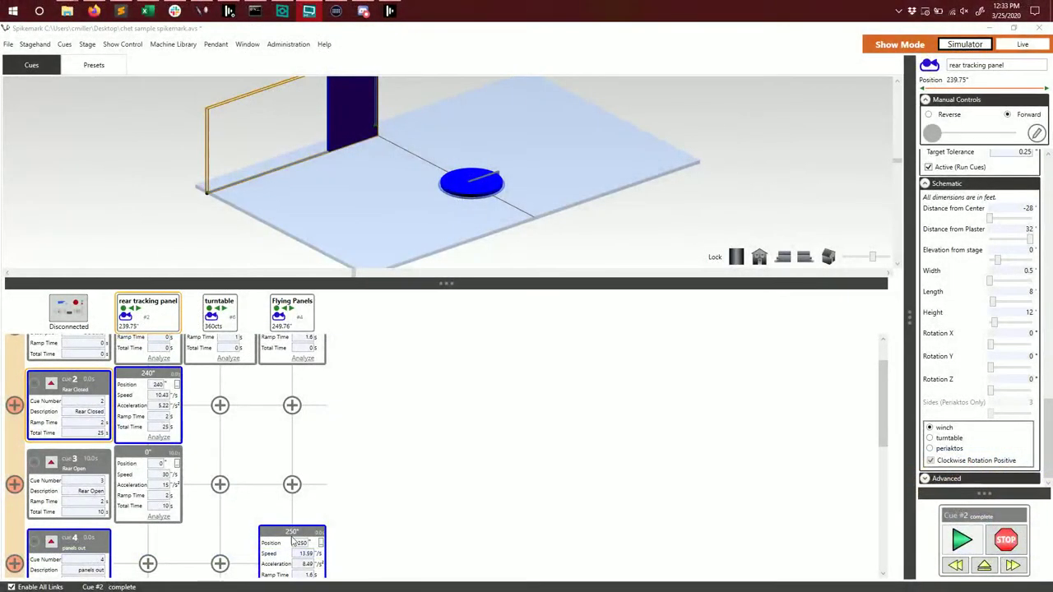
{"action": "scroll", "coordinate": [74, 414], "scroll_direction": "up", "scroll_amount": 1}
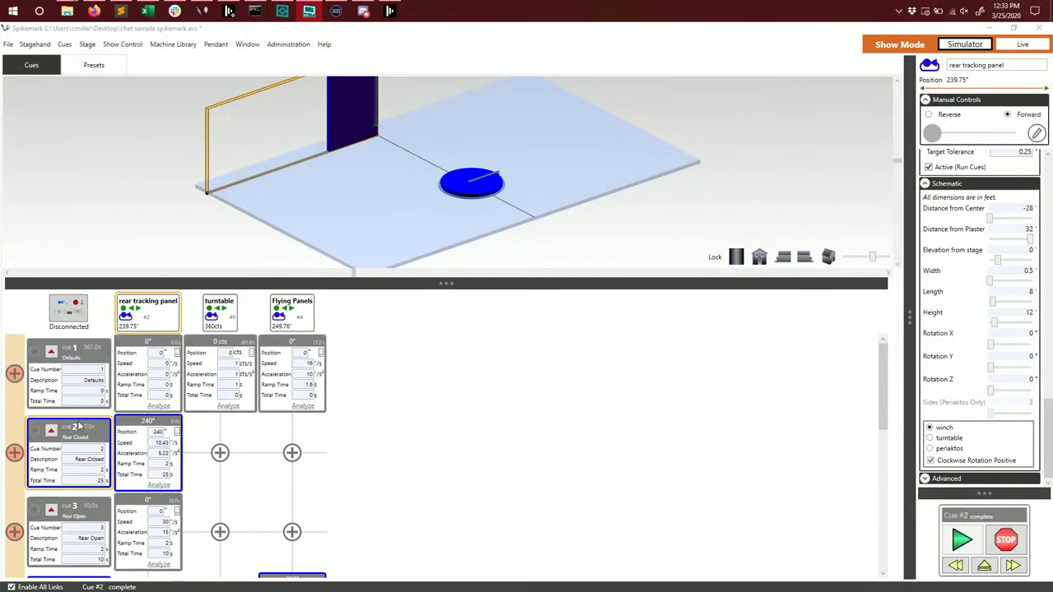
{"action": "scroll", "coordinate": [79, 423], "scroll_direction": "down", "scroll_amount": 1}
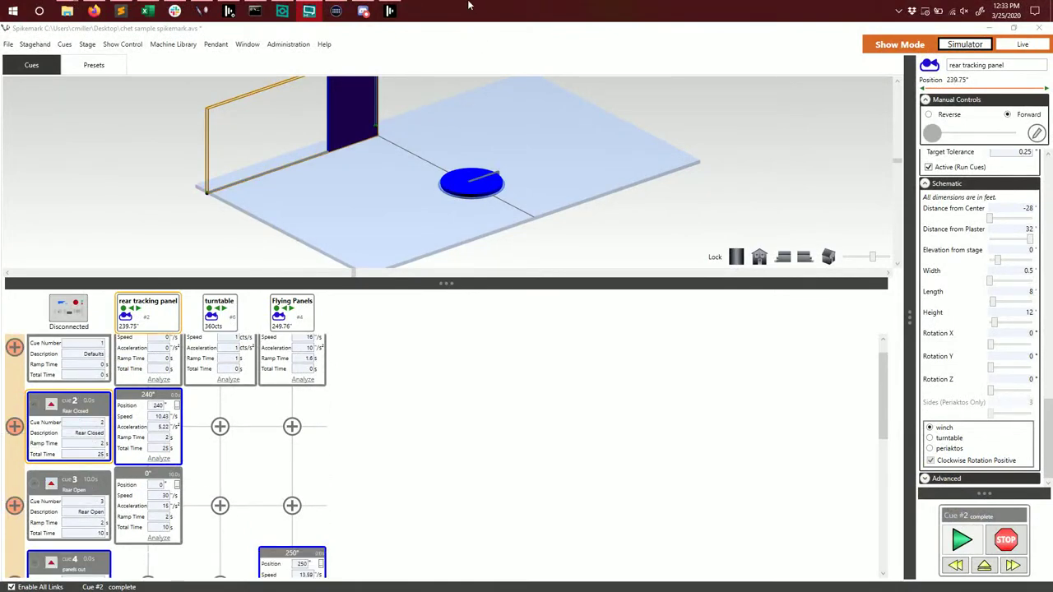
{"action": "left_click", "coordinate": [51, 493]}
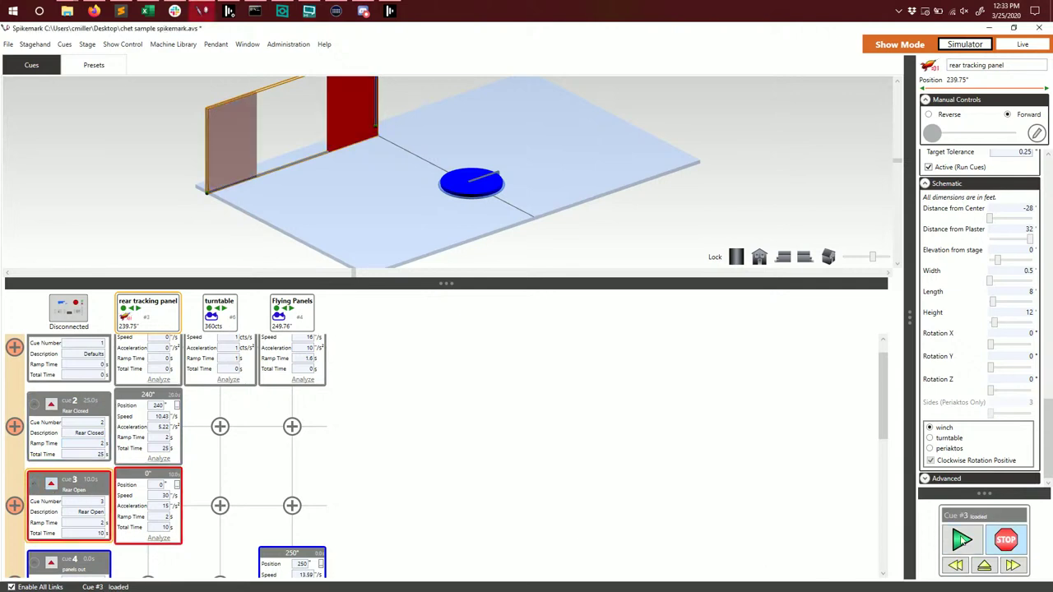
{"action": "left_click", "coordinate": [959, 539]}
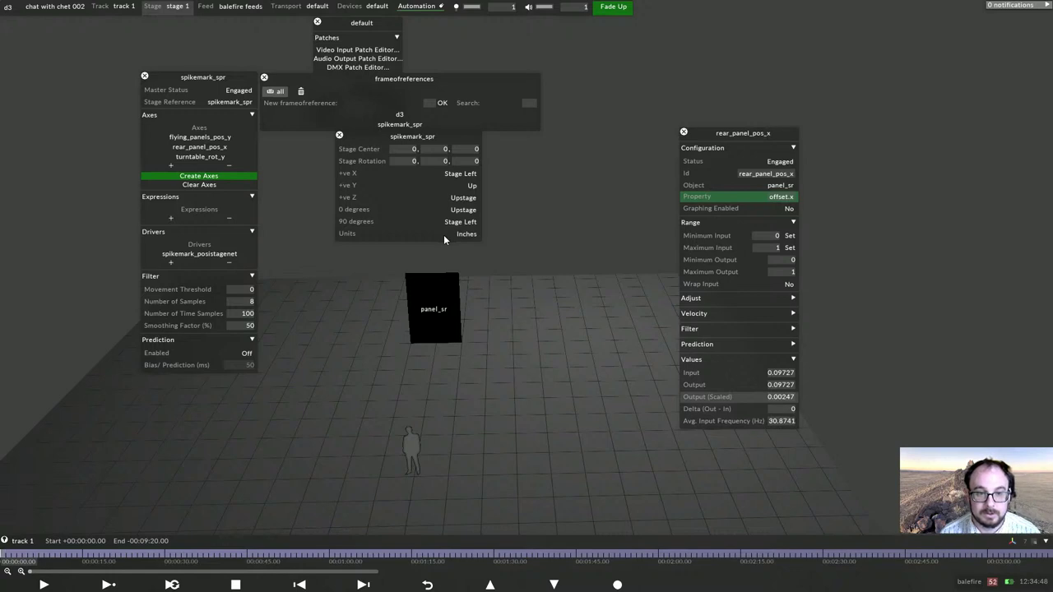
Back in d3, capture the current rear_panel_pos_x input as its minimum input and set its minimum output to -240.
{"action": "middle_click_drag", "start_coordinate": [413, 448], "coordinate": [511, 482]}
{"action": "scroll", "coordinate": [505, 411], "scroll_direction": "up", "scroll_amount": 4}
{"action": "middle_click_drag", "start_coordinate": [505, 411], "coordinate": [502, 371]}
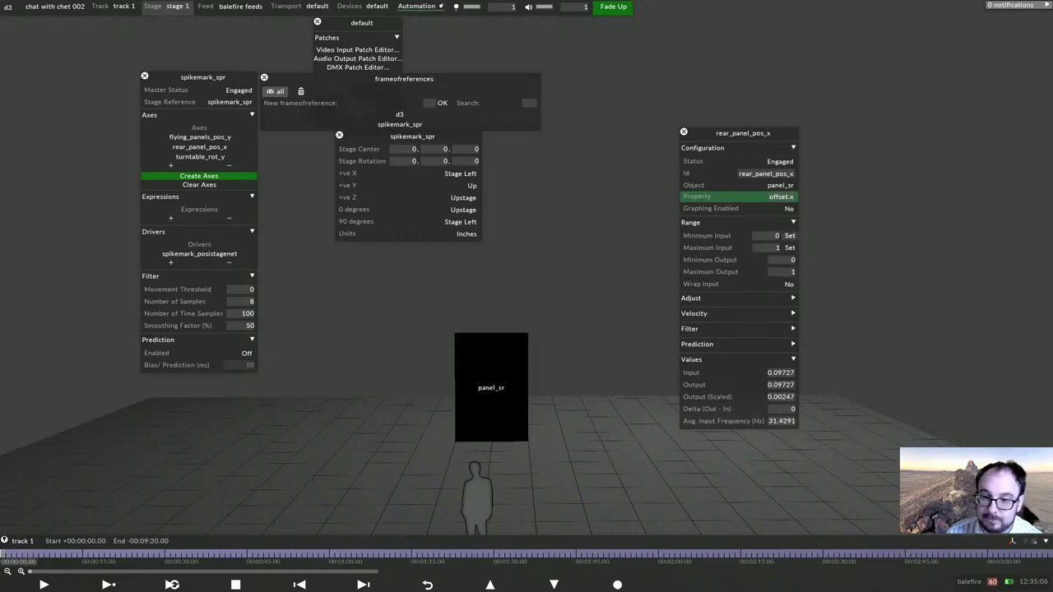
{"action": "left_click", "coordinate": [789, 235]}
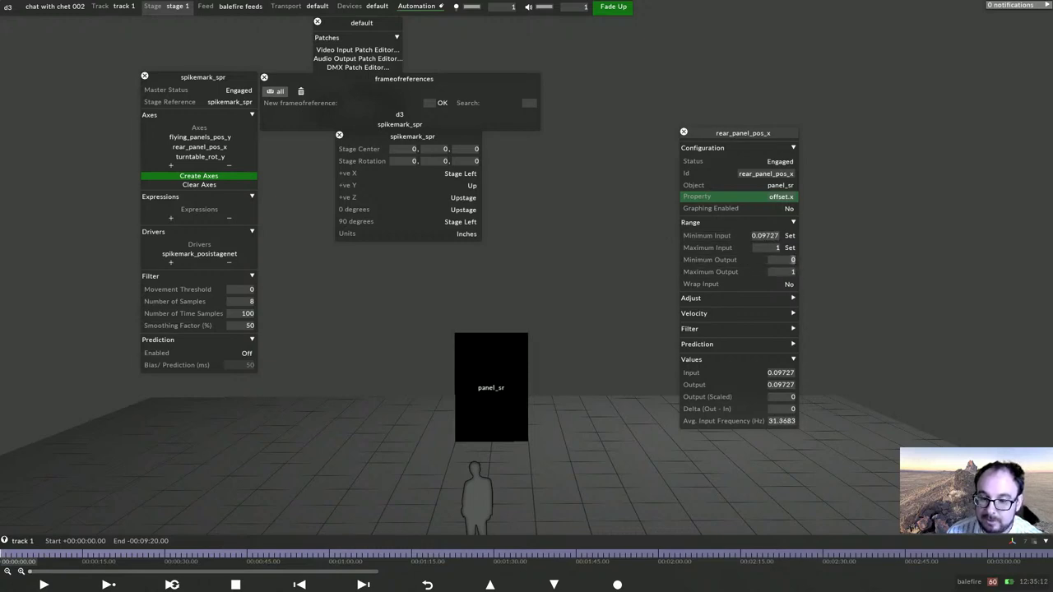
{"action": "left_click", "coordinate": [774, 262]}
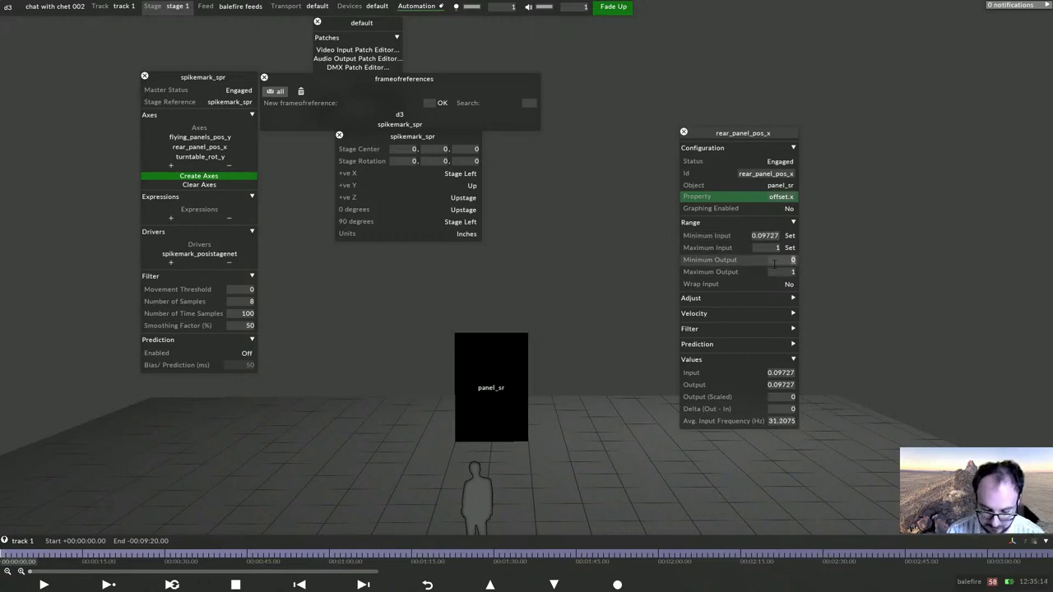
{"action": "type", "text": "-6"}
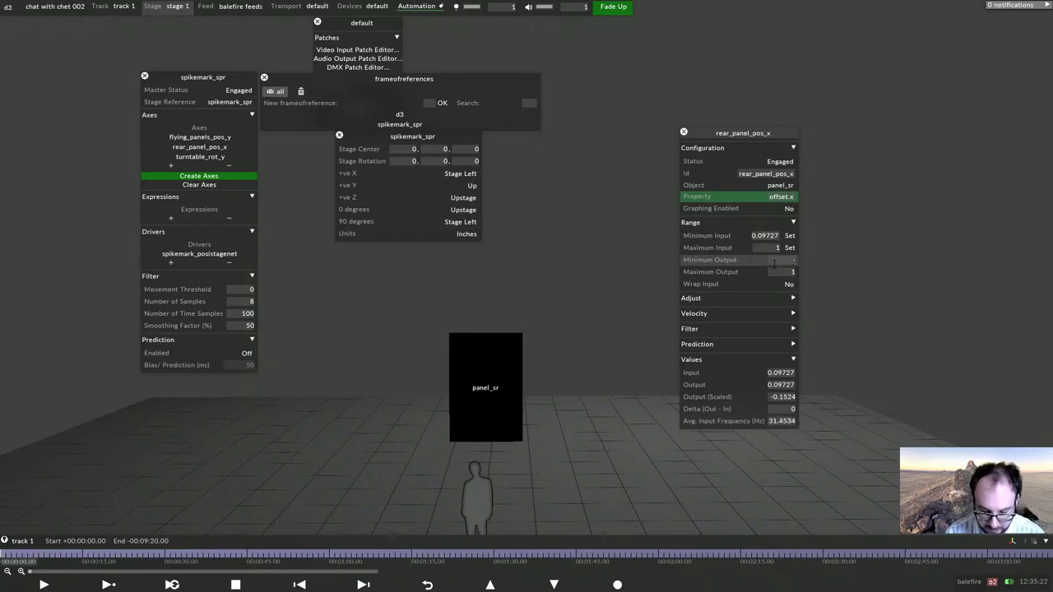
{"action": "type", "text": "240"}
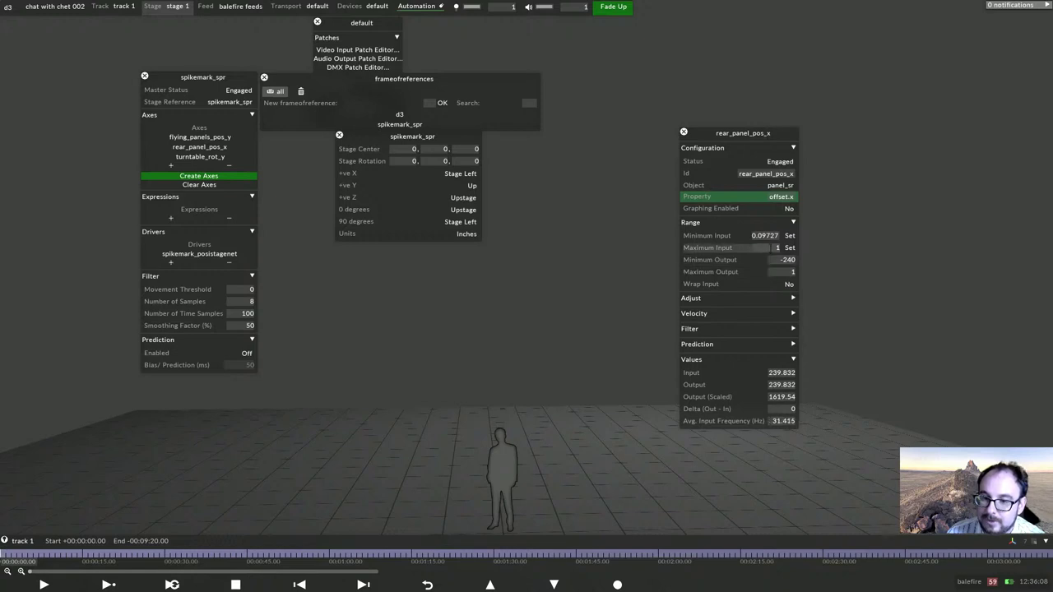
Capture the current rear_panel_pos_x input as its maximum input and set its maximum output to -39.
{"action": "left_click", "coordinate": [788, 247]}
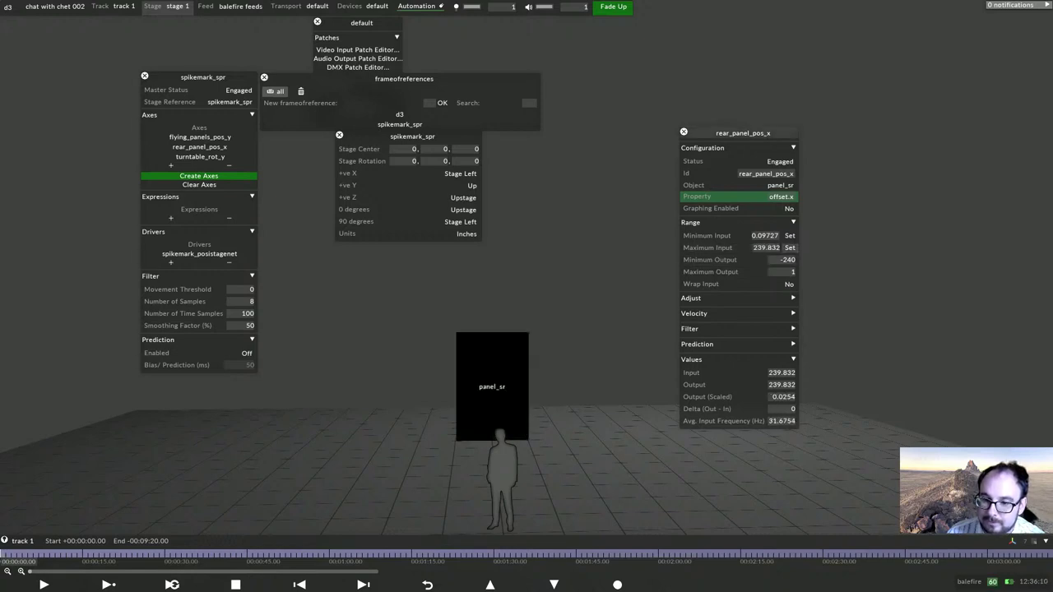
{"action": "left_click", "coordinate": [789, 271]}
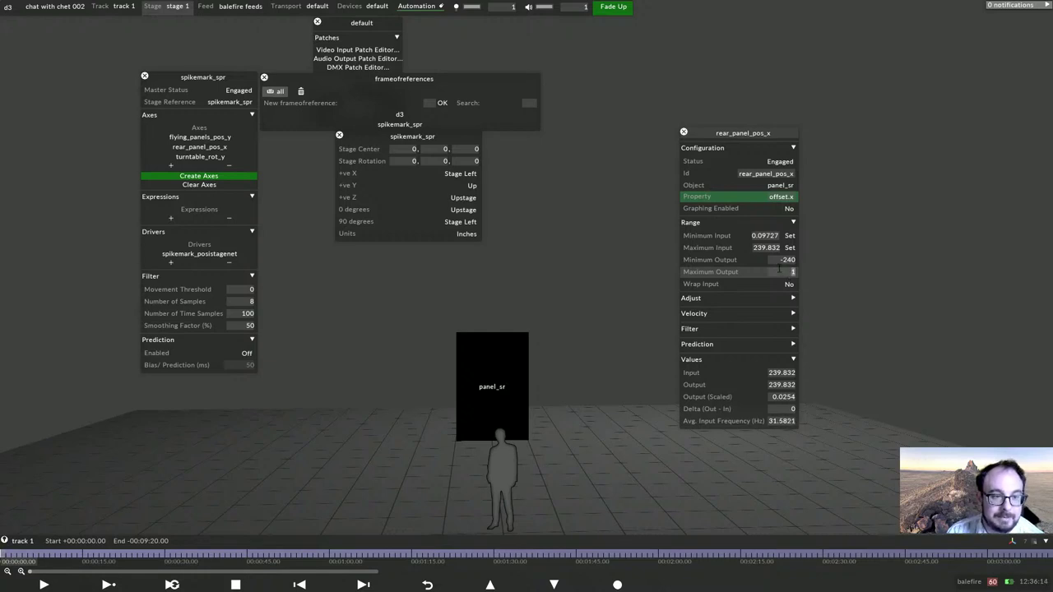
{"action": "key", "text": "Return"}
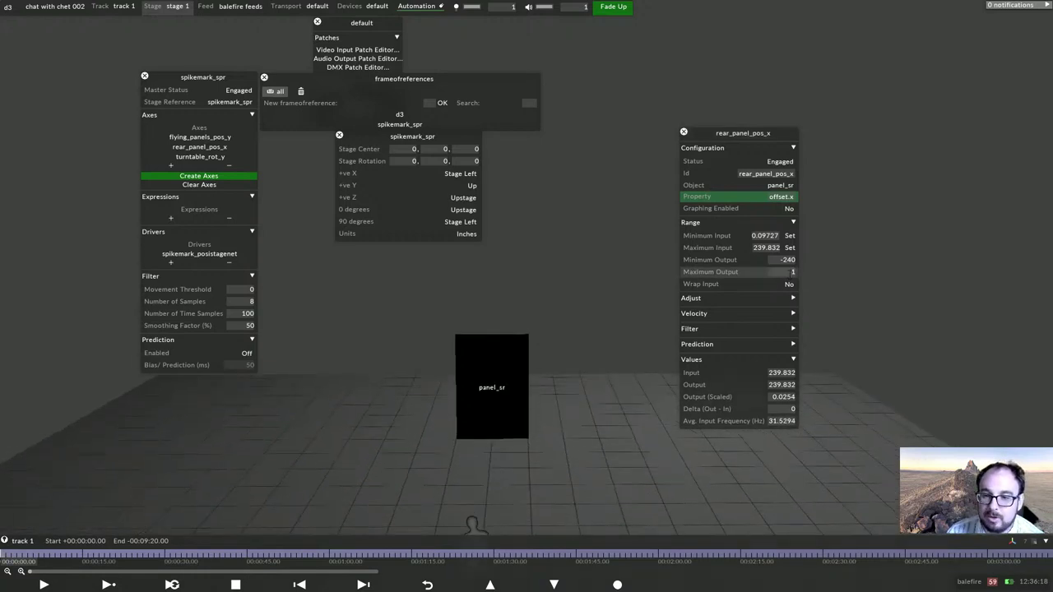
{"action": "left_click", "coordinate": [793, 272]}
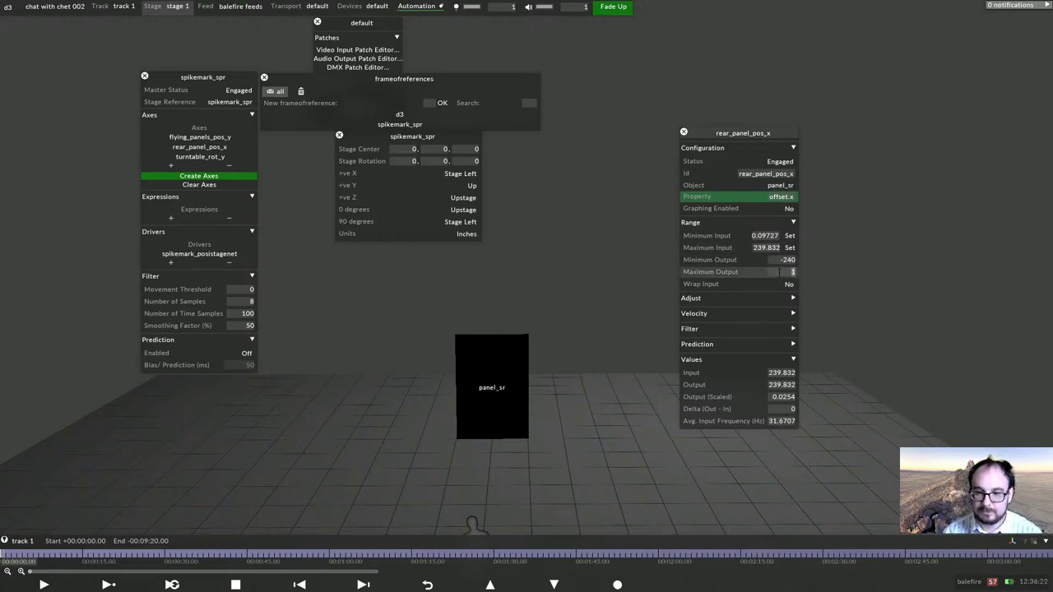
{"action": "type", "text": "-25"}
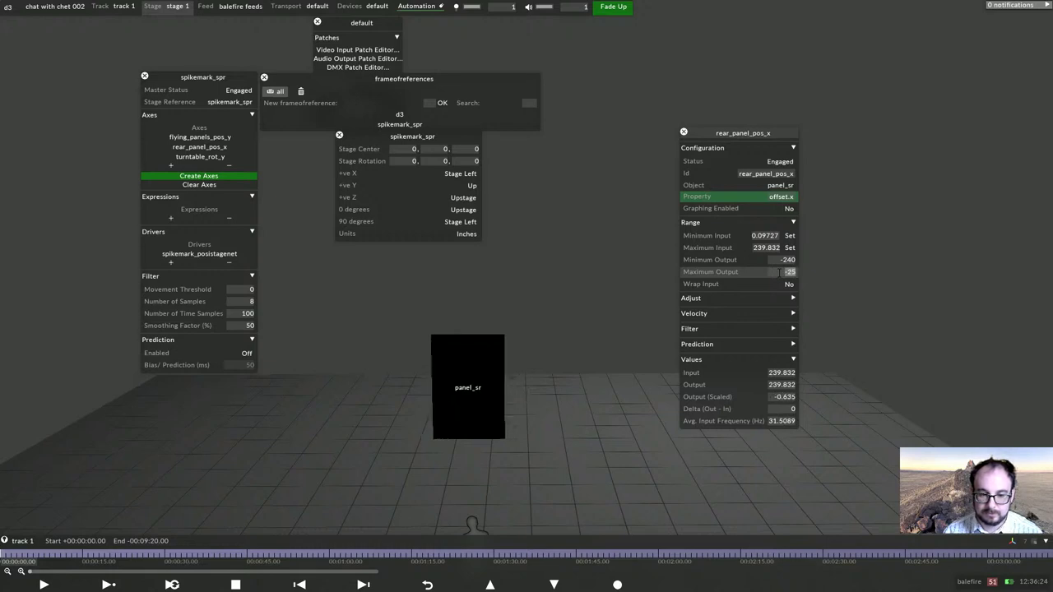
{"action": "scroll", "coordinate": [778, 273], "scroll_direction": "down", "scroll_amount": 17}
{"action": "scroll", "coordinate": [779, 273], "scroll_direction": "up", "scroll_amount": 2}
{"action": "scroll", "coordinate": [779, 272], "scroll_direction": "up", "scroll_amount": 1}
{"action": "key", "text": "Return"}
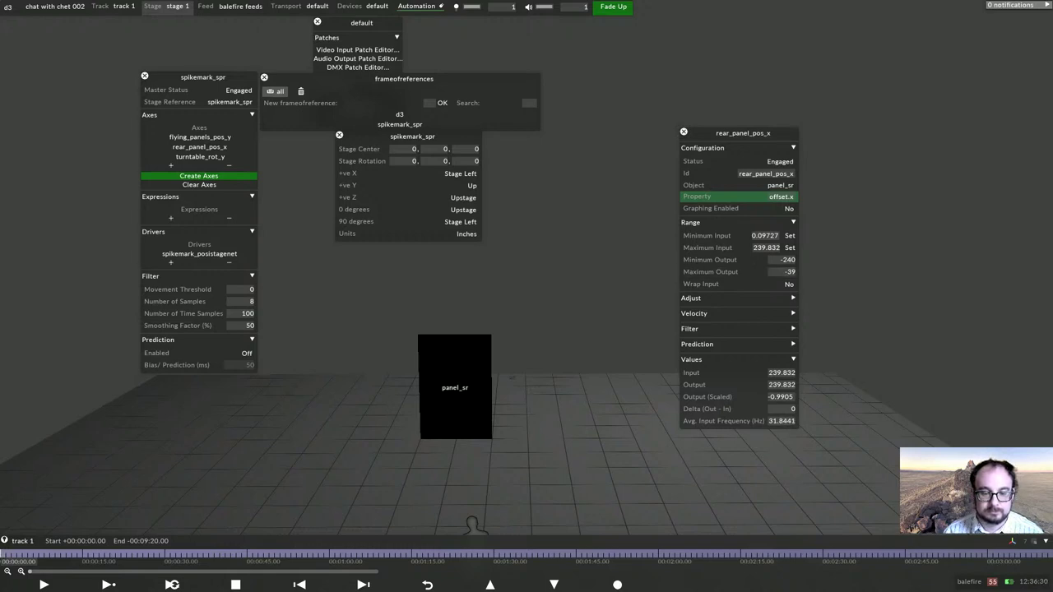
Open the editor of the panel_sr screen and move it clear of the panel on stage.
{"action": "right_click", "coordinate": [473, 403]}
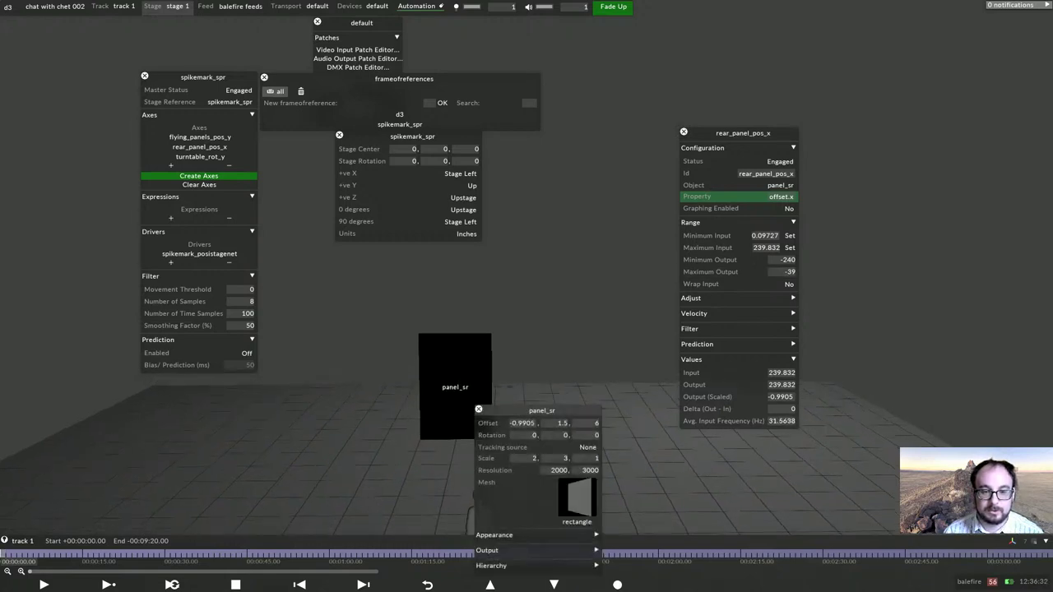
{"action": "left_click_drag", "start_coordinate": [541, 411], "coordinate": [535, 336]}
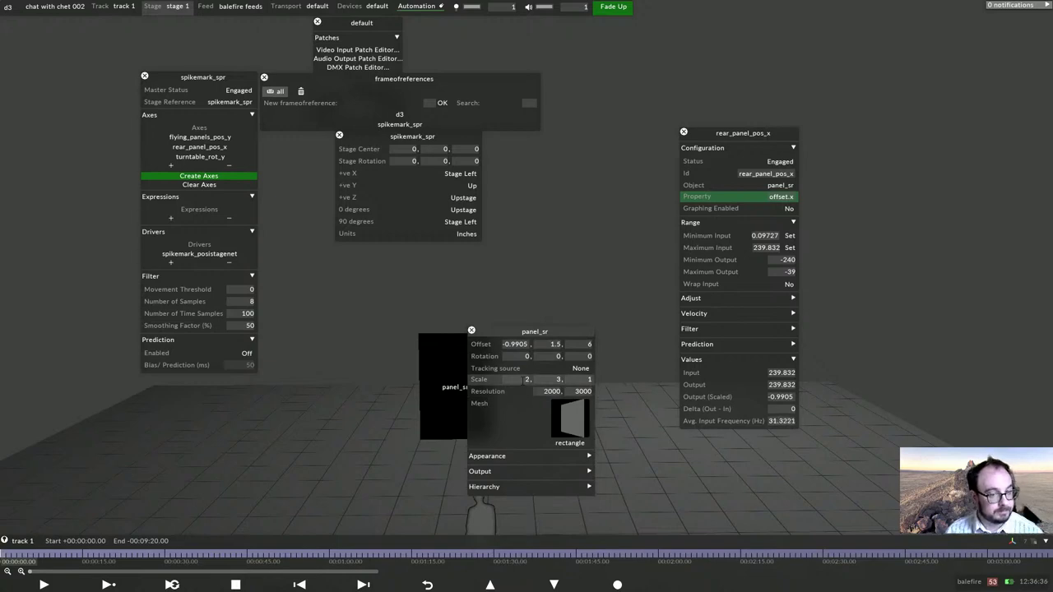
{"action": "left_click_drag", "start_coordinate": [522, 331], "coordinate": [231, 357]}
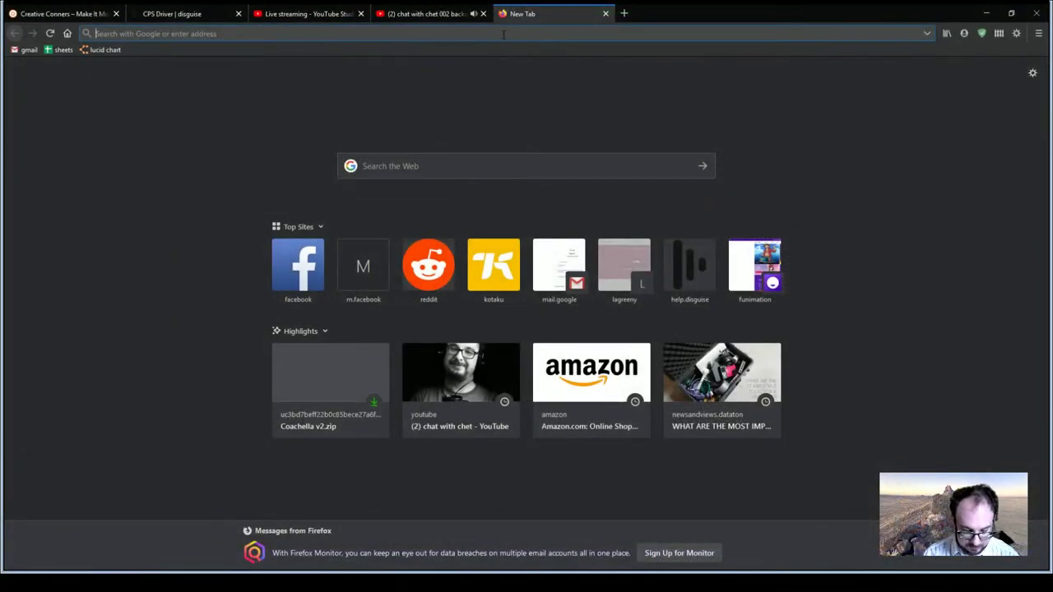
In Firefox, search the web for "1 meter in inches" and copy the converted value.
{"action": "type", "text": "1 meter in inch"}
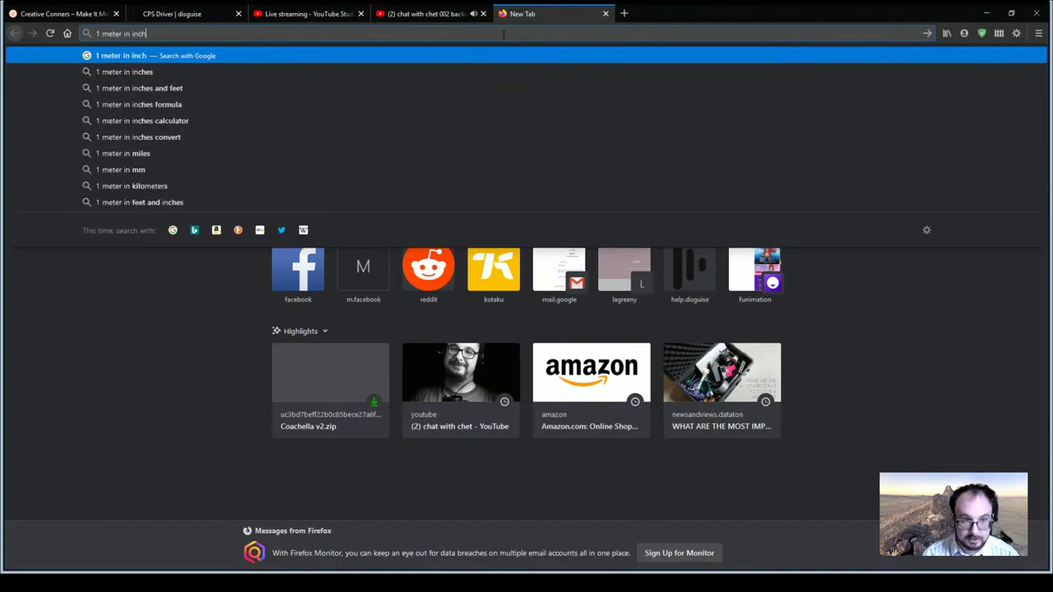
{"action": "type", "text": "es"}
{"action": "key", "text": "Return"}
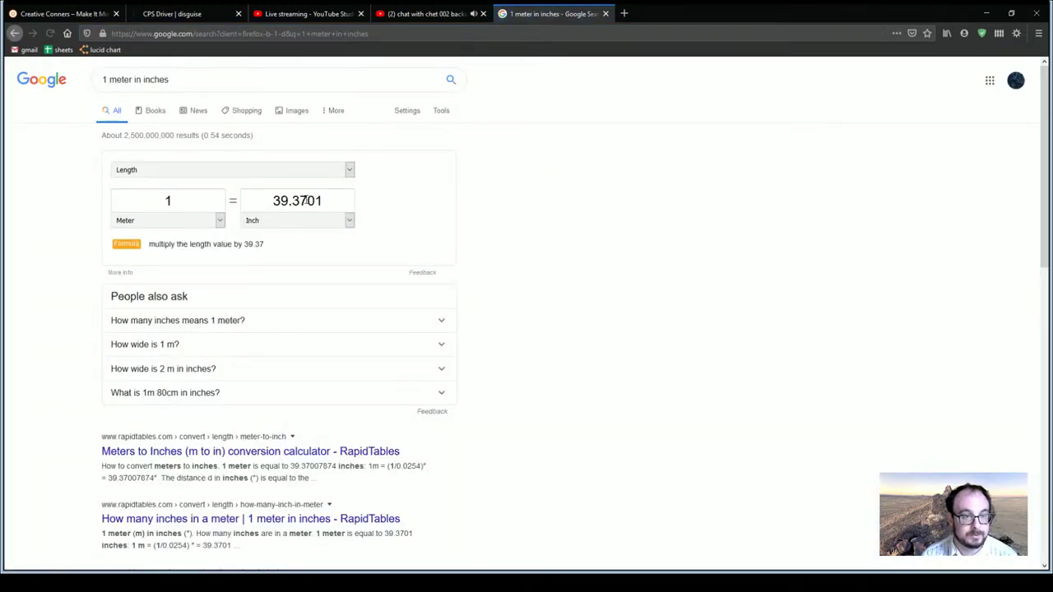
{"action": "left_click_drag", "start_coordinate": [323, 201], "coordinate": [273, 202]}
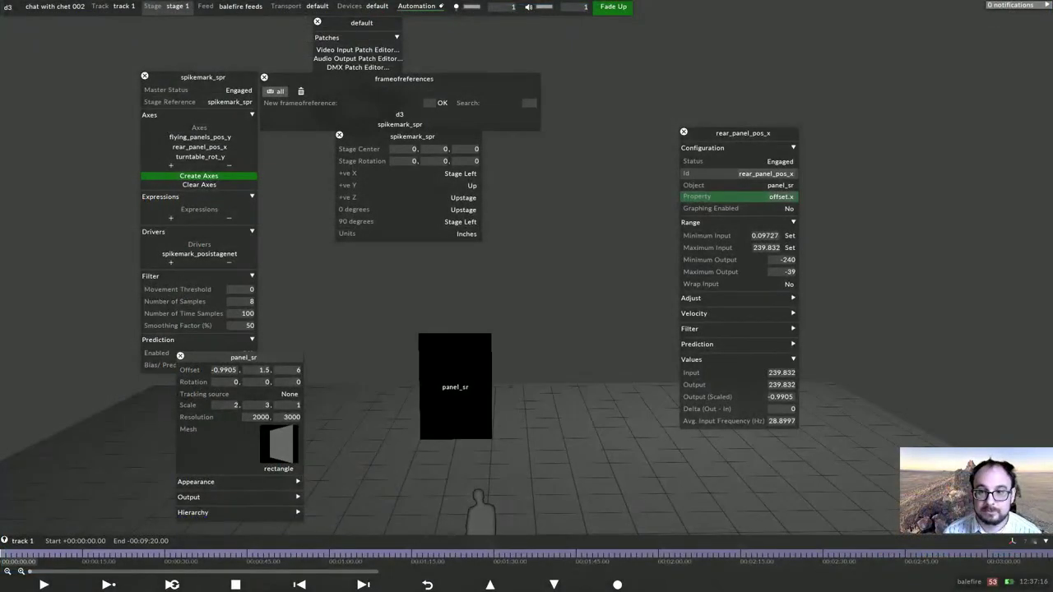
Return to d3 and set the maximum output of rear_panel_pos_x to -39.3701 using the copied conversion value.
{"action": "left_click", "coordinate": [789, 272]}
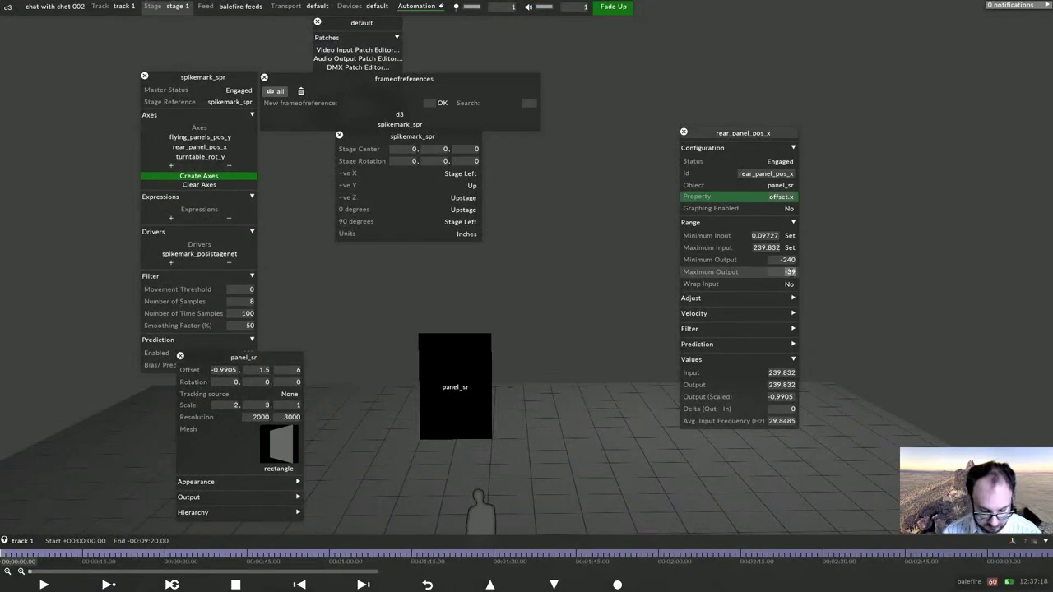
{"action": "type", "text": "1"}
{"action": "key", "text": "Return"}
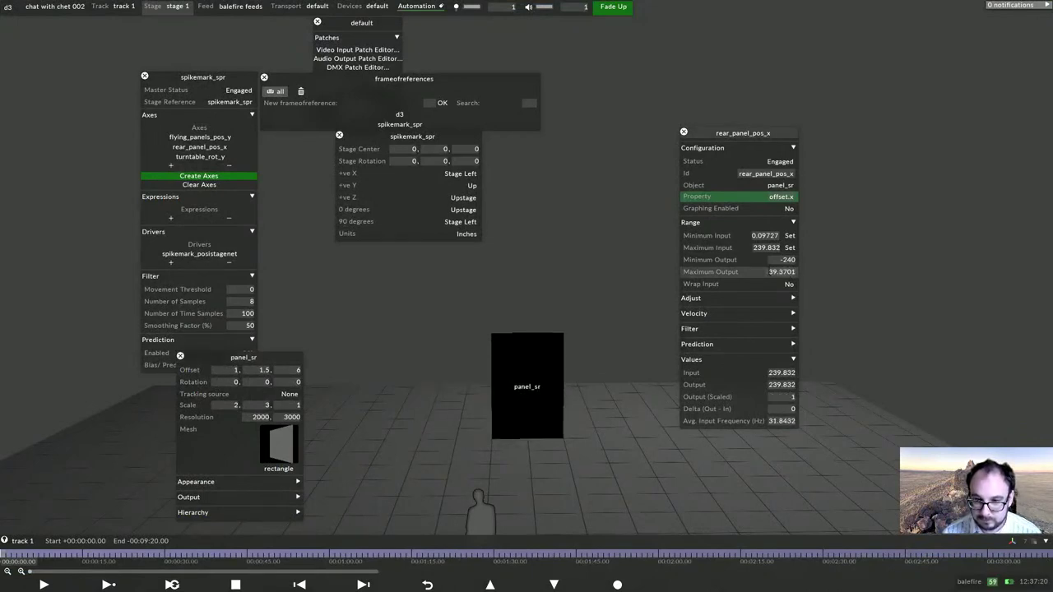
{"action": "type", "text": "-"}
{"action": "key", "text": "Return"}
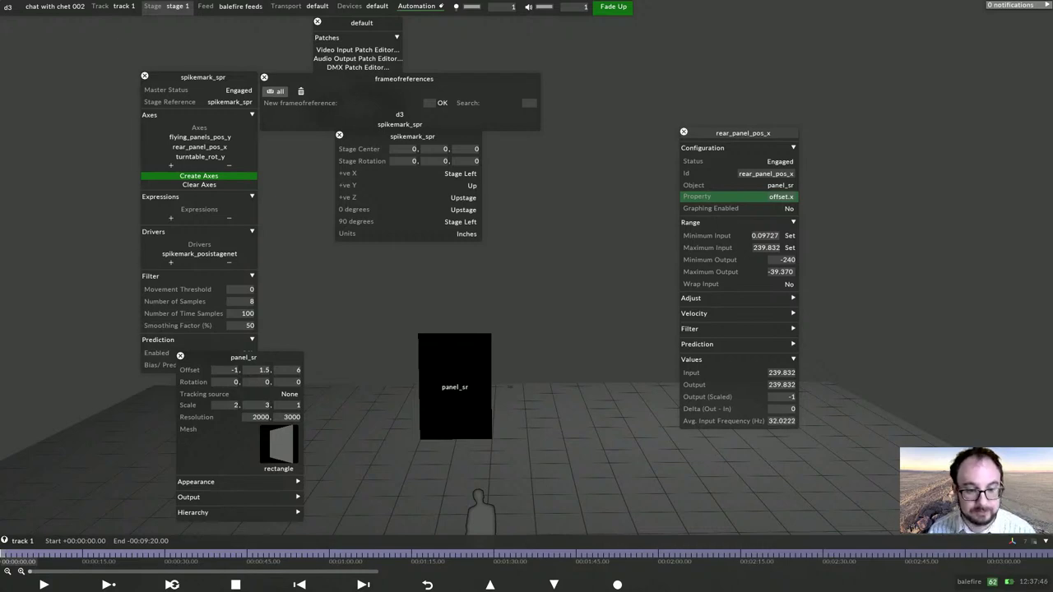
Duplicate the panel_sr screen as panel_sl and move the duplicate's editor clear of the panel.
{"action": "left_click_drag", "start_coordinate": [243, 357], "coordinate": [529, 358]}
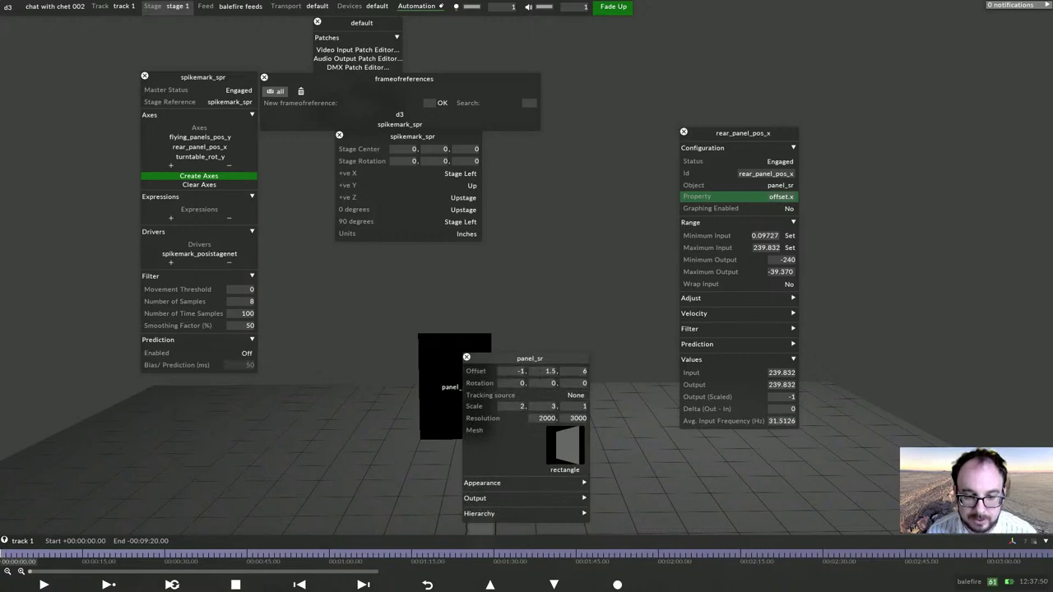
{"action": "right_click", "coordinate": [528, 358]}
{"action": "left_click", "coordinate": [651, 341]}
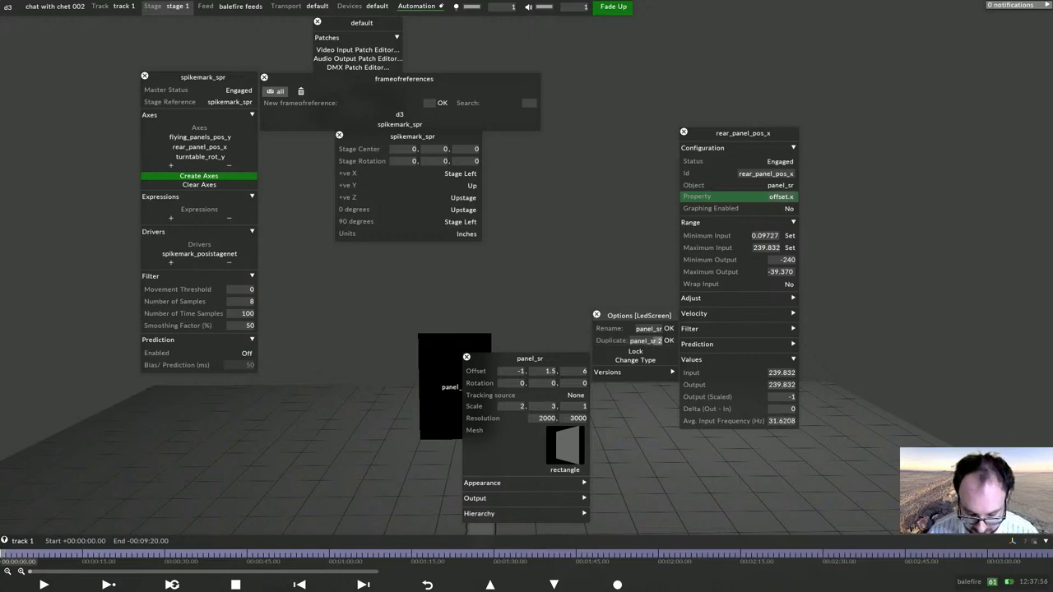
{"action": "key", "text": "BackSpace"}
{"action": "type", "text": "l"}
{"action": "key", "text": "Return"}
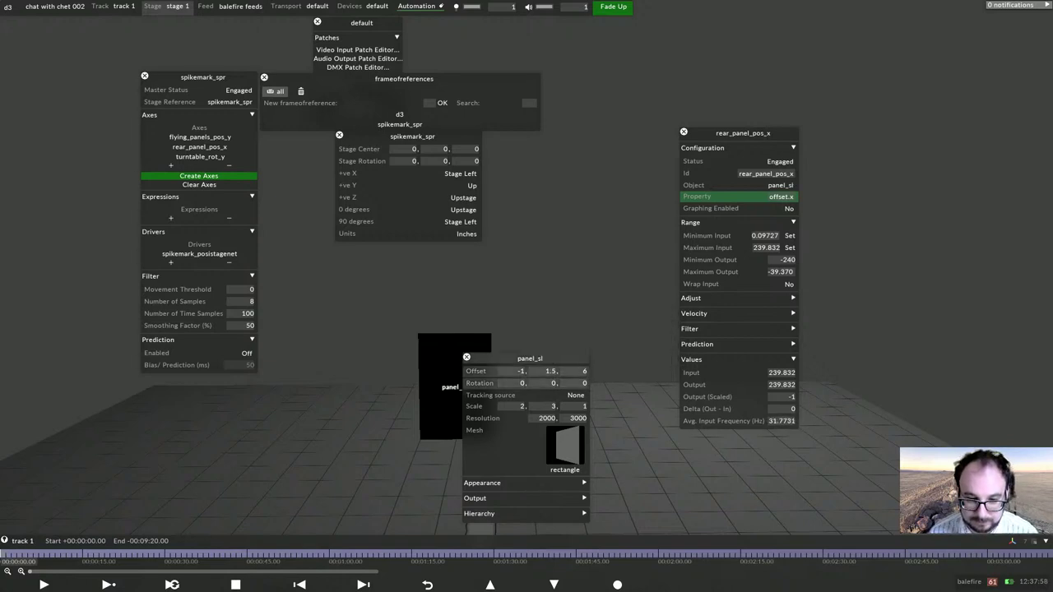
{"action": "left_click_drag", "start_coordinate": [529, 358], "coordinate": [647, 230]}
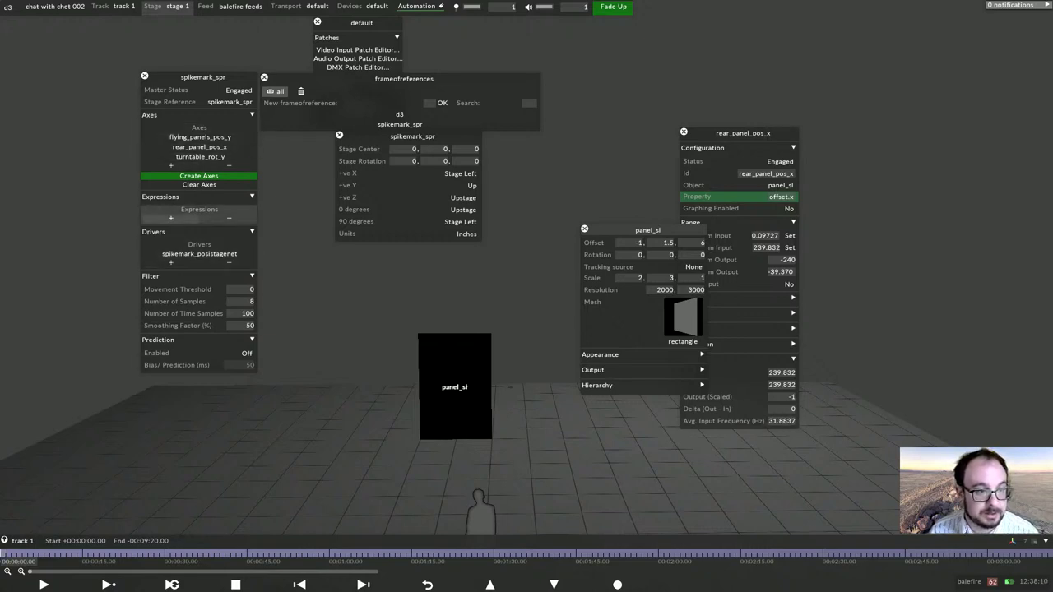
Add a new screen axis expression named real_panel_sl to the spikemark_spr receiver.
{"action": "left_click", "coordinate": [170, 217]}
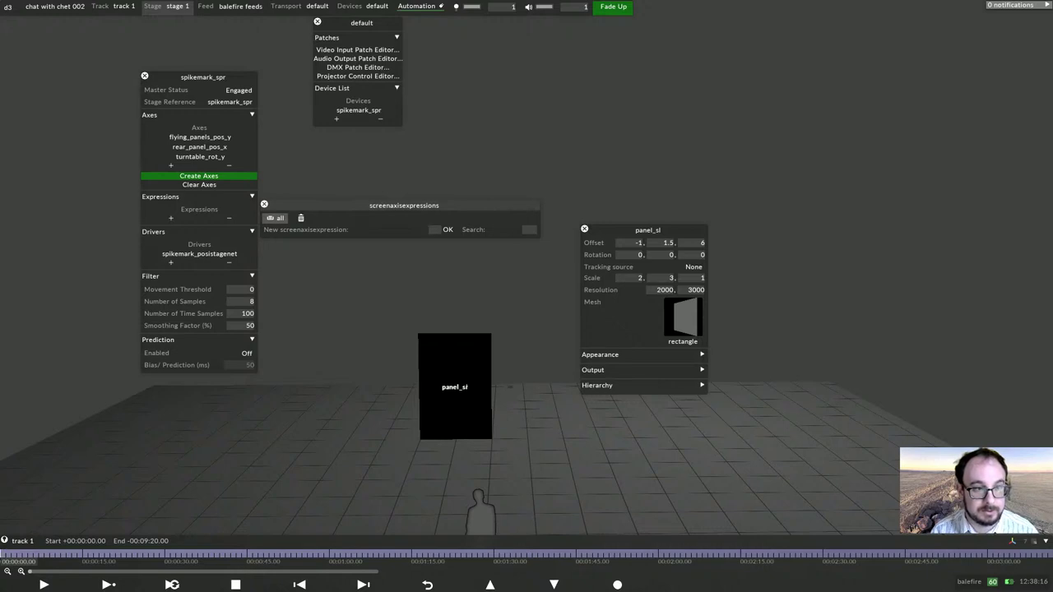
{"action": "type", "text": "real"}
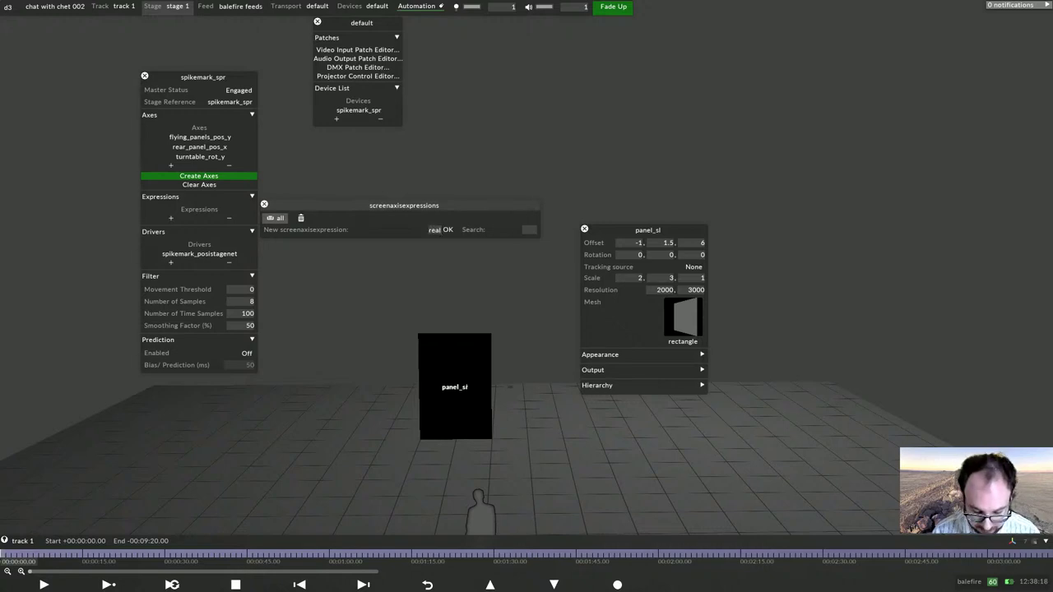
{"action": "type", "text": "_panel"}
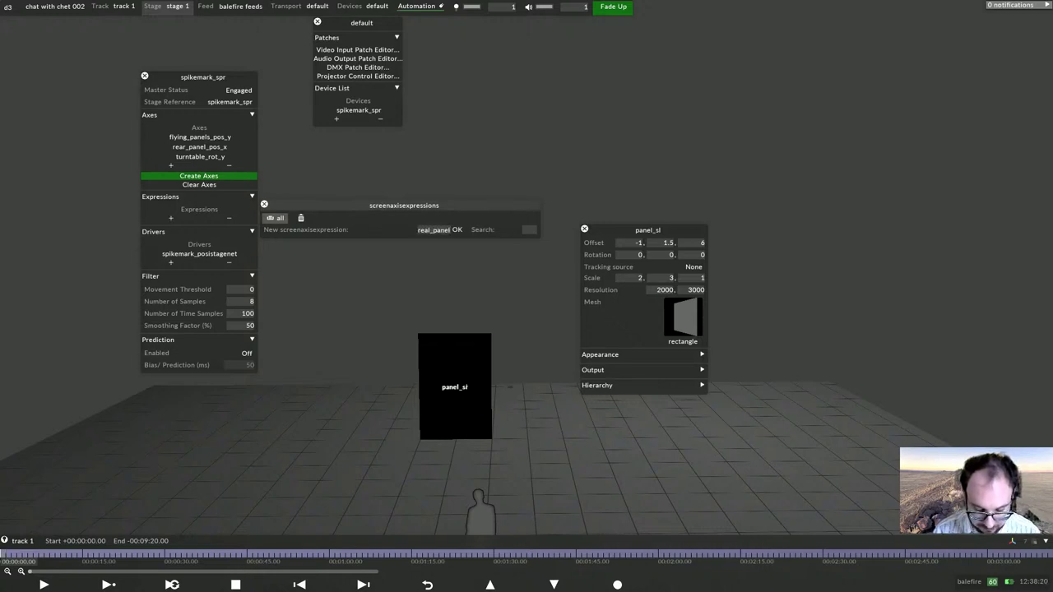
{"action": "type", "text": "_sl"}
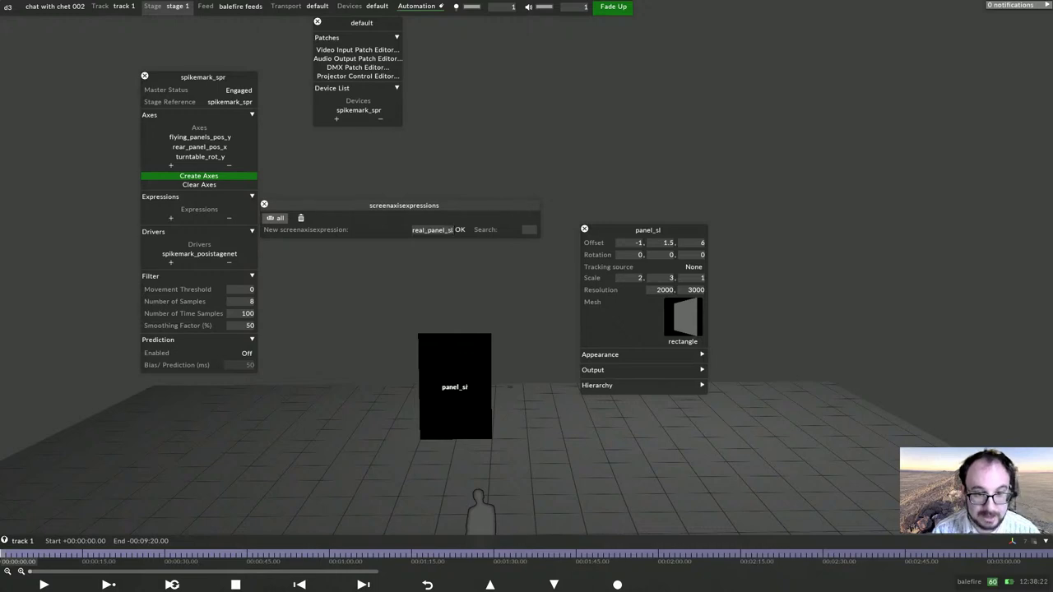
{"action": "key", "text": "Return"}
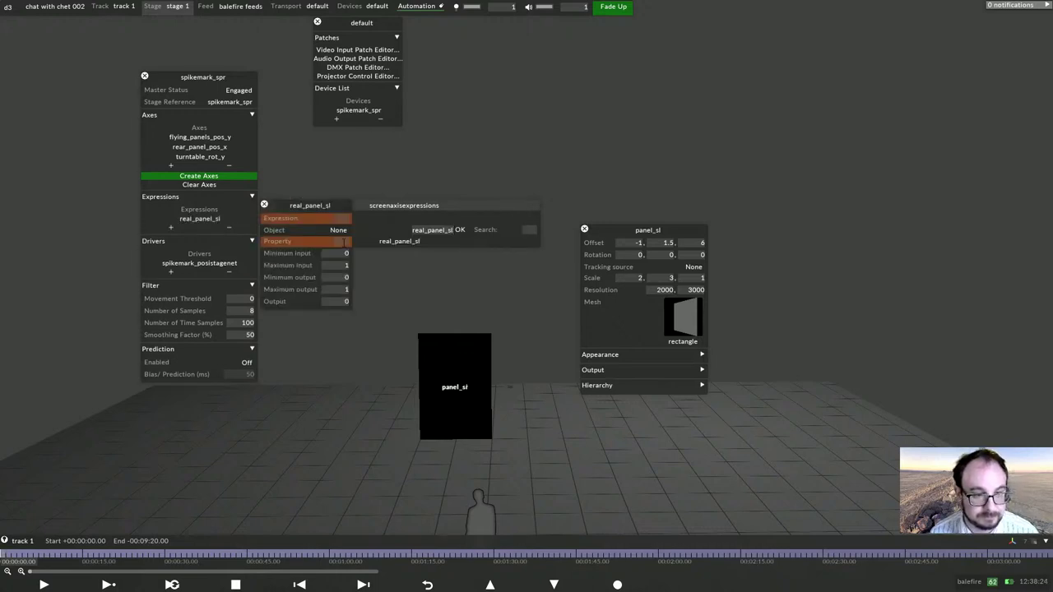
Set the formula of the real_panel_sl expression to -1*rear_panel_pos_x.
{"action": "left_click", "coordinate": [343, 218]}
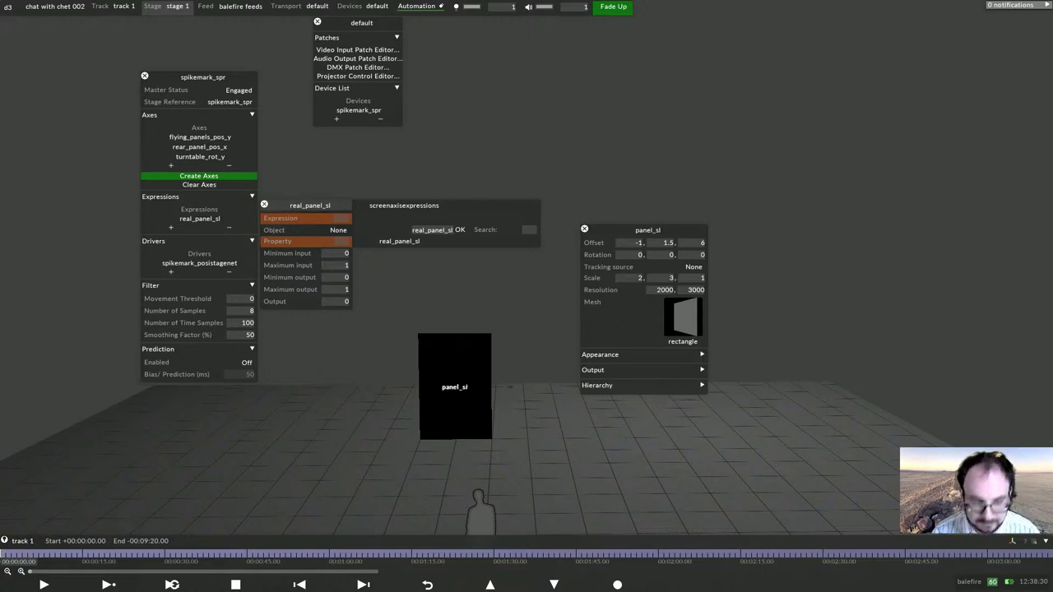
{"action": "type", "text": "-1"}
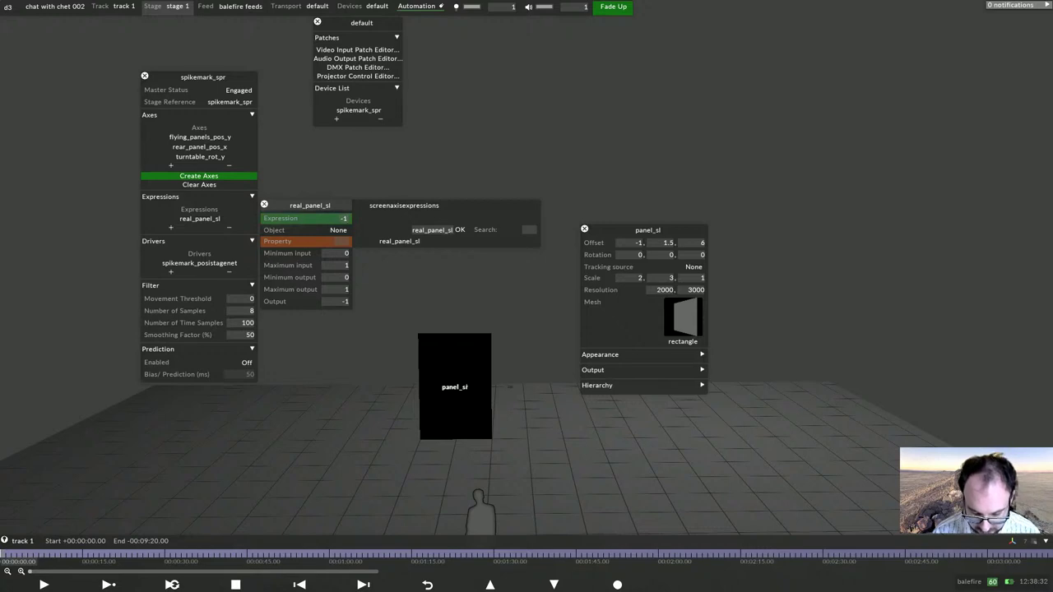
{"action": "type", "text": "*"}
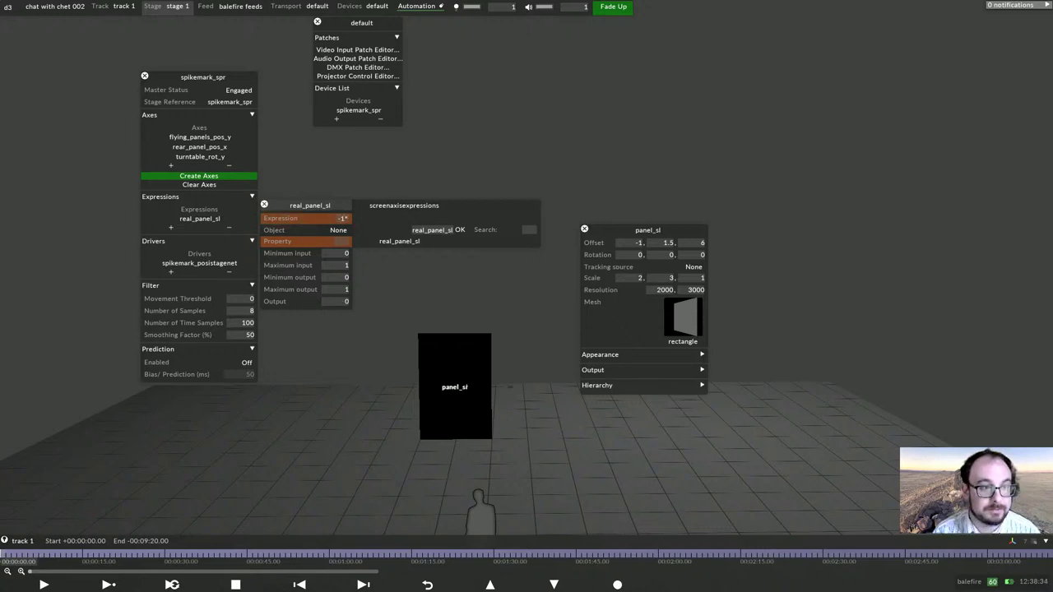
{"action": "type", "text": "rear"}
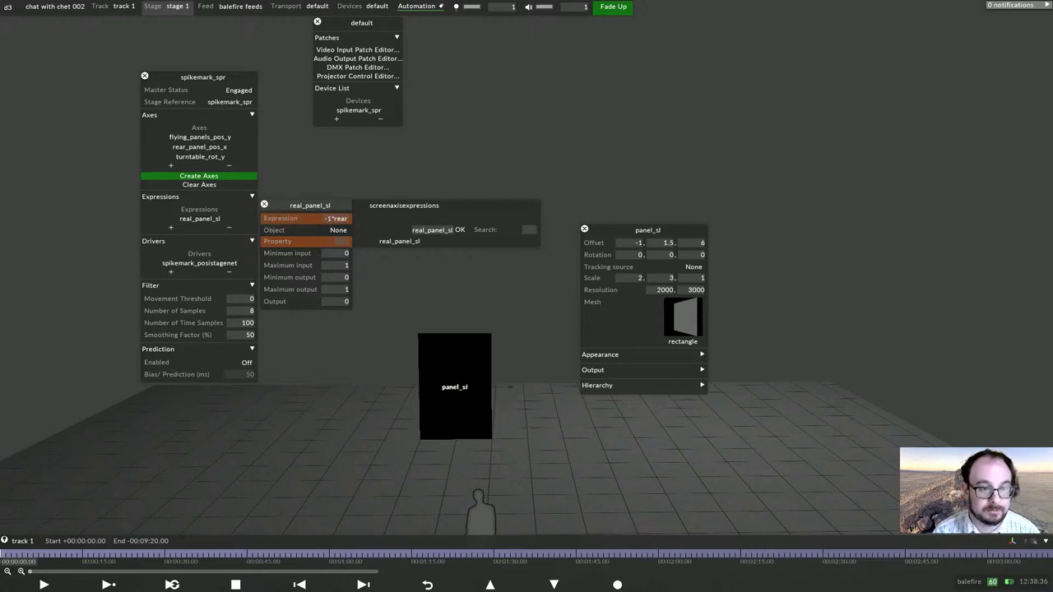
{"action": "type", "text": "_panel"}
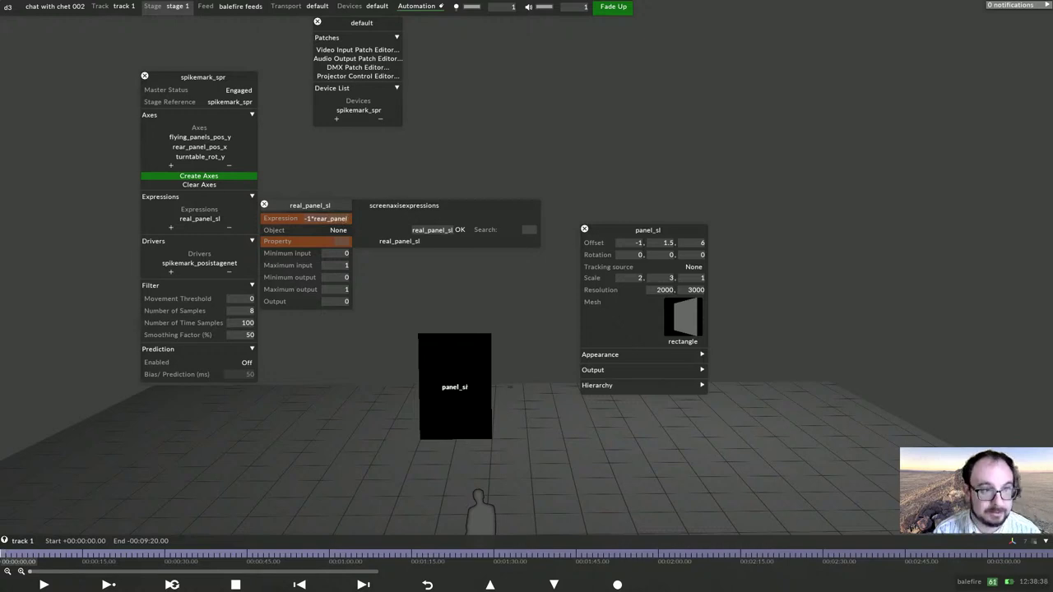
{"action": "type", "text": "_p"}
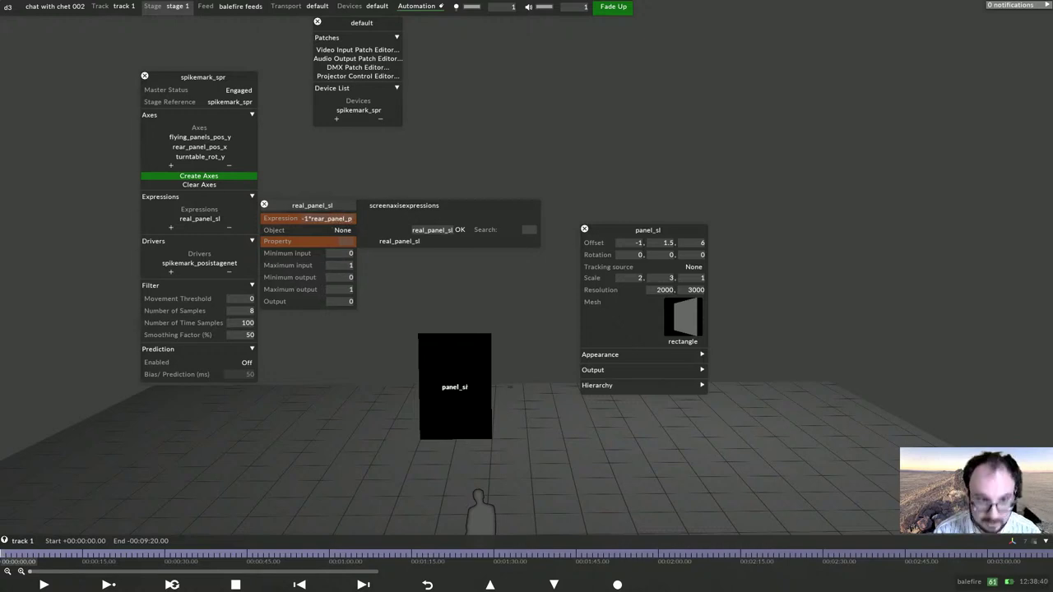
{"action": "type", "text": "os_x"}
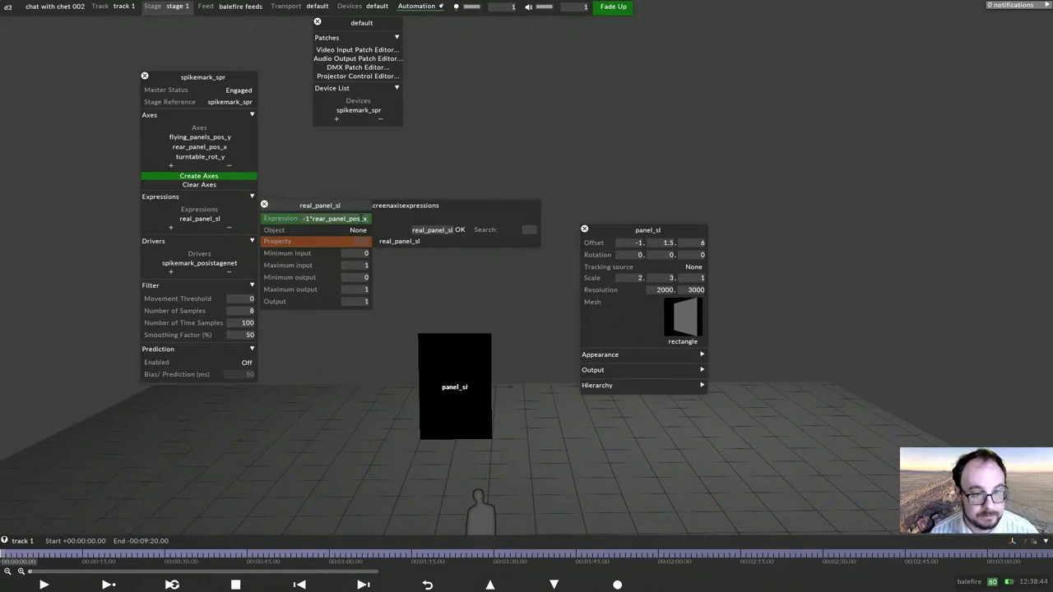
Assign the real_panel_sl expression to the panel_sl object with offset.x as its property.
{"action": "left_click", "coordinate": [358, 230]}
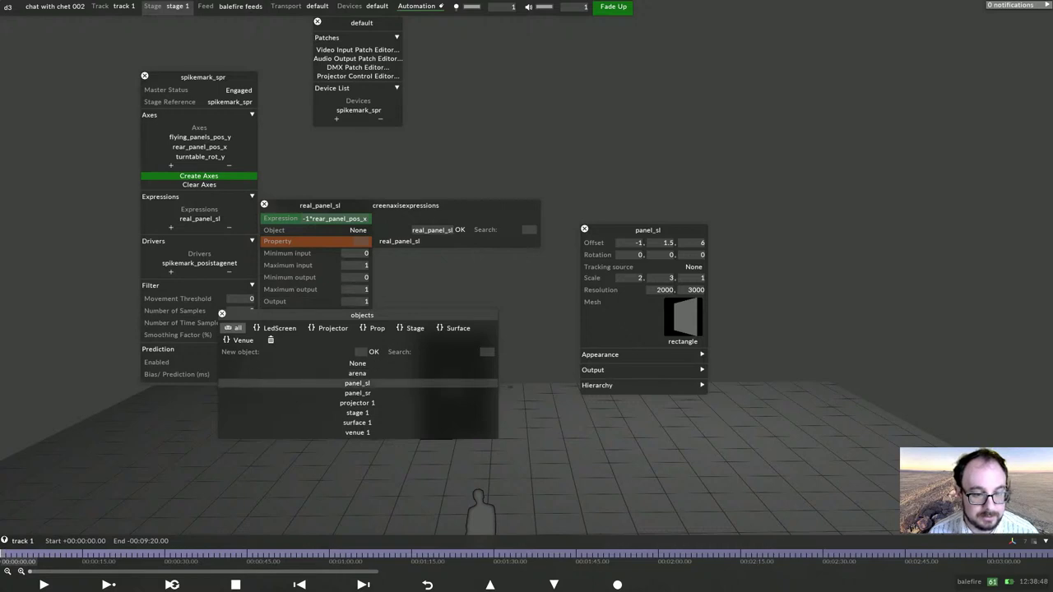
{"action": "key", "text": "Return"}
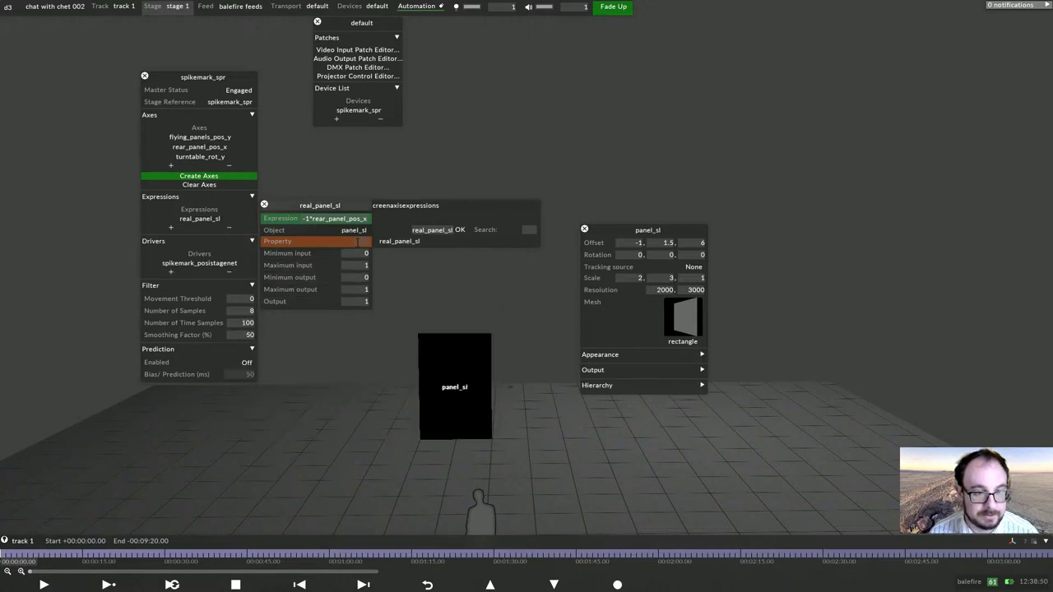
{"action": "type", "text": "offset."}
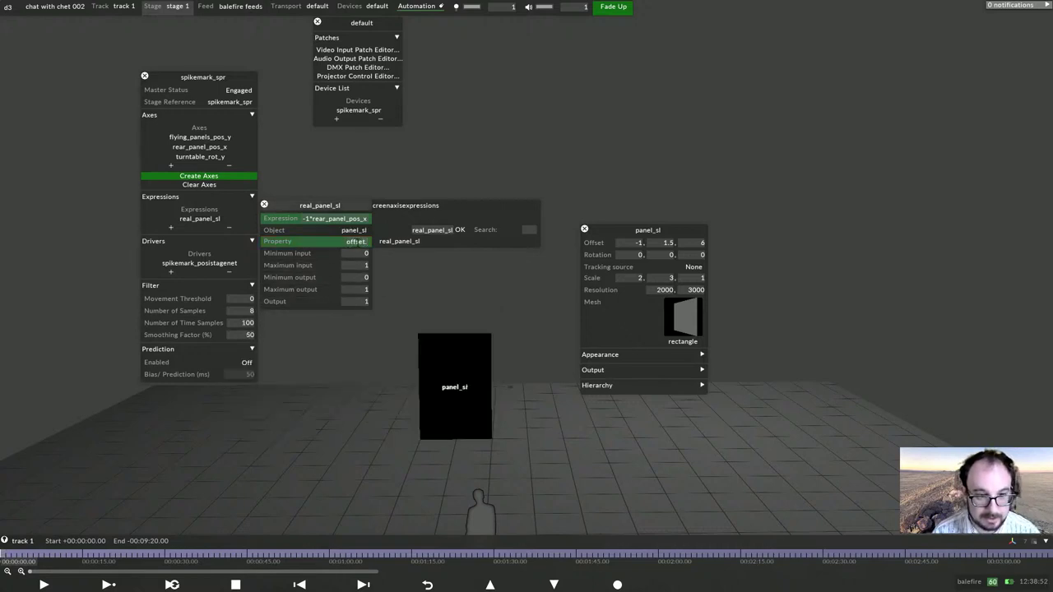
{"action": "type", "text": "x"}
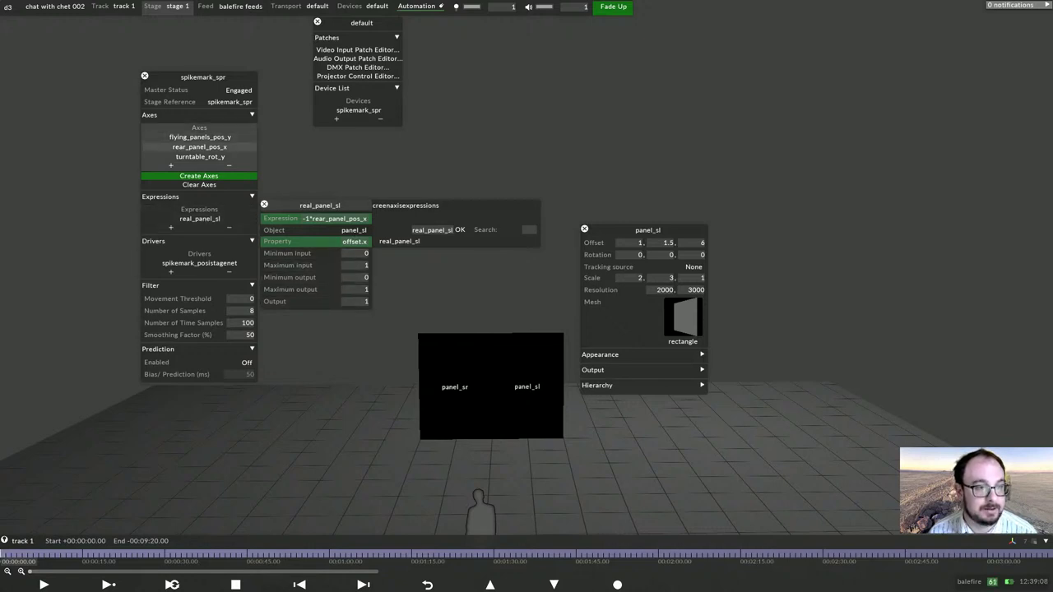
Check the rear_panel_pos_x axis and real_panel_sl expression settings, and place panel_sl's editor clear of the two panels.
{"action": "left_click", "coordinate": [200, 146]}
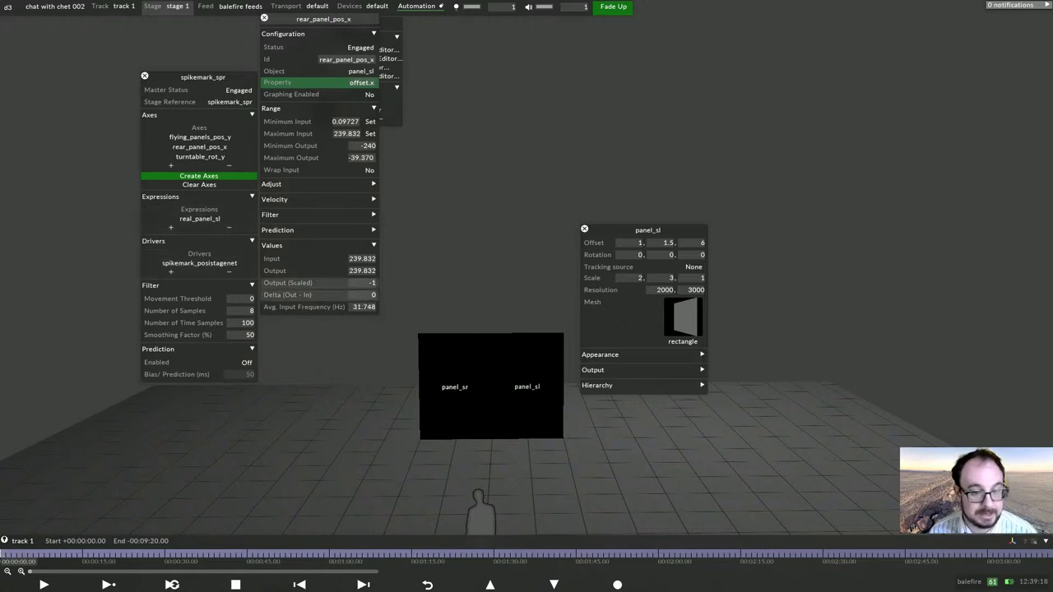
{"action": "left_click", "coordinate": [199, 218]}
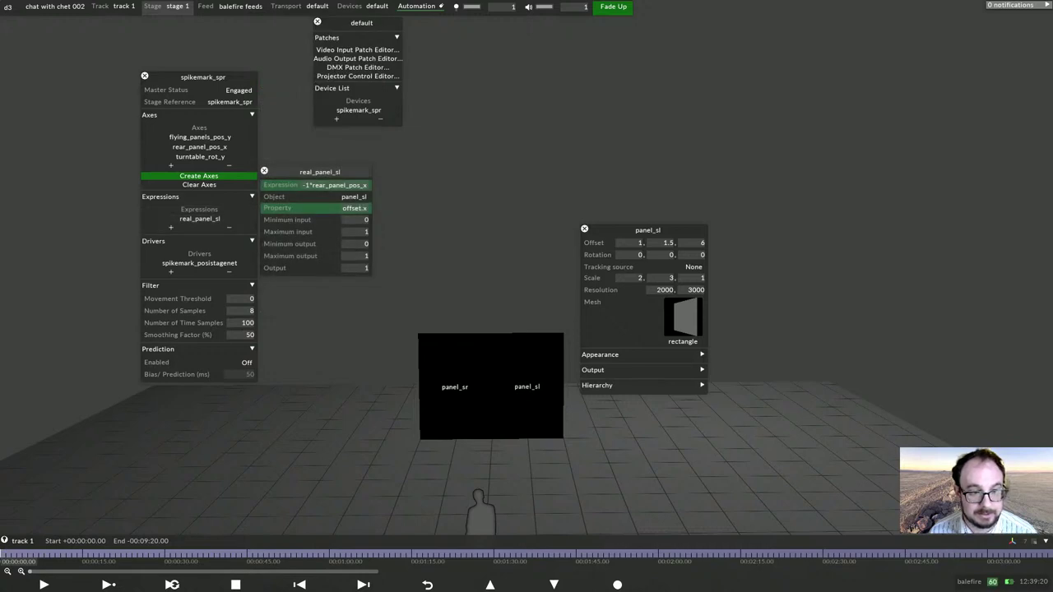
{"action": "right_click", "coordinate": [527, 386]}
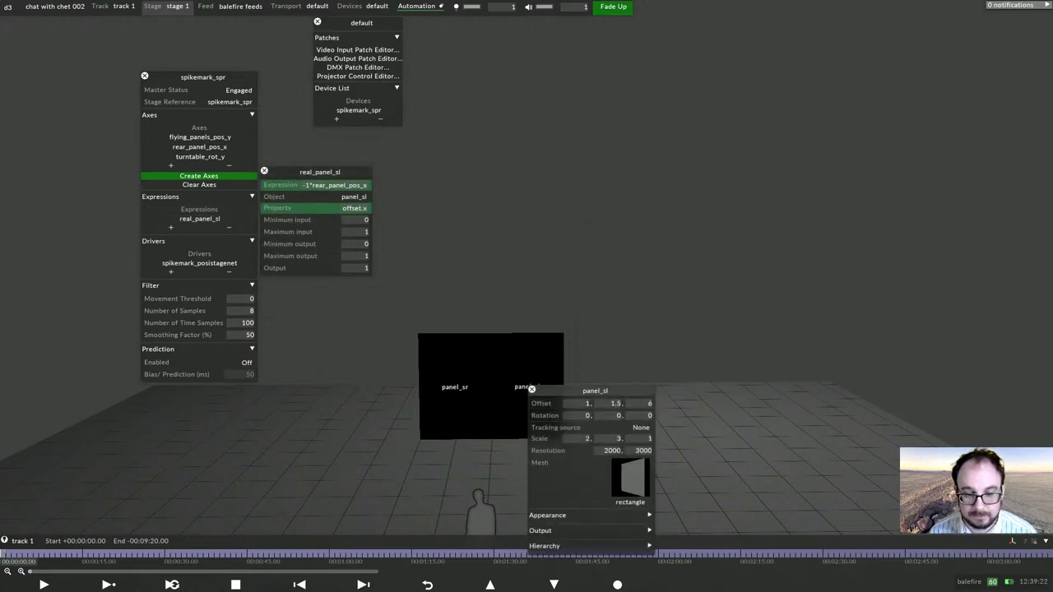
{"action": "left_click_drag", "start_coordinate": [595, 390], "coordinate": [703, 220]}
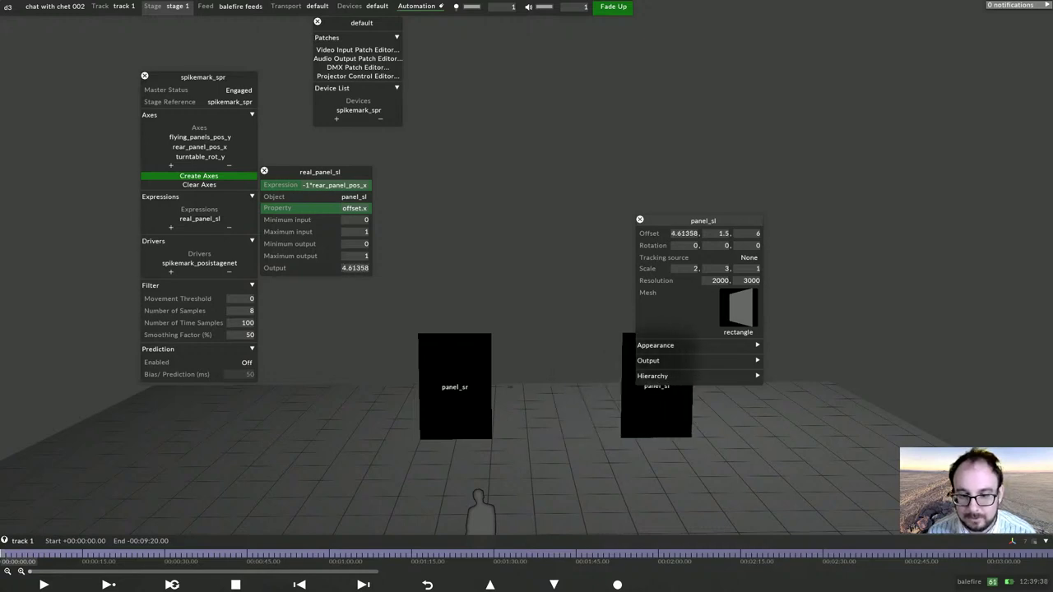
Examine panel_sr's offset and compare the object assignments of the rear_panel_pos_x axis and the real_panel_sl expression.
{"action": "right_click", "coordinate": [451, 372]}
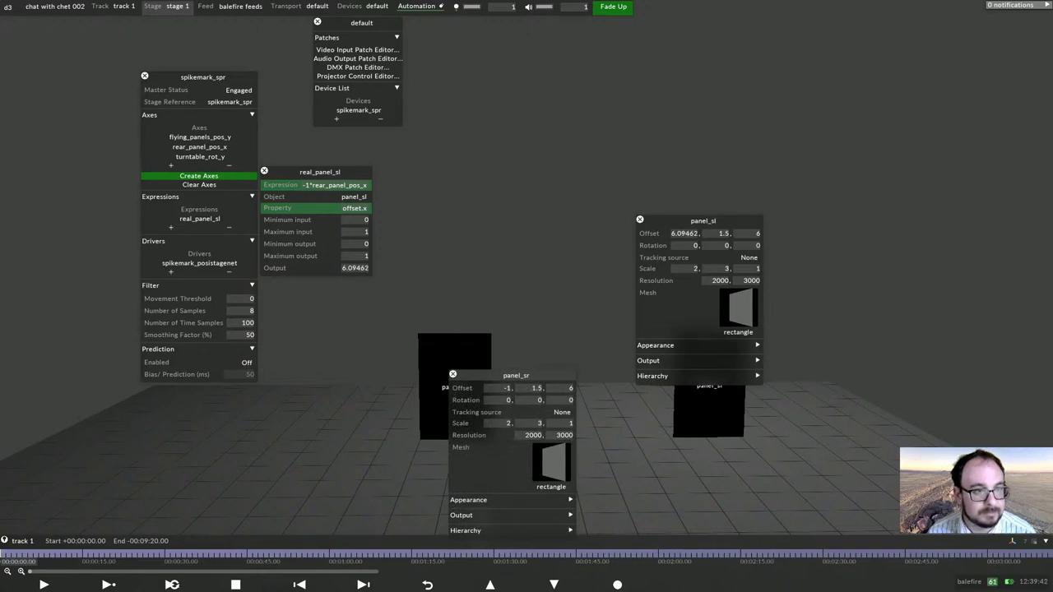
{"action": "left_click", "coordinate": [452, 374]}
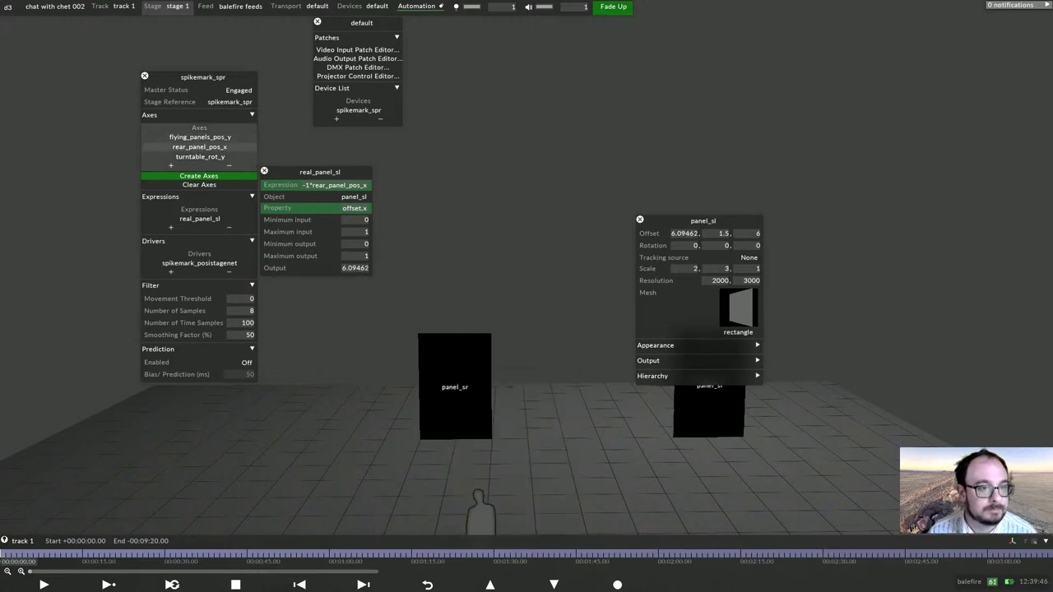
{"action": "left_click", "coordinate": [199, 146]}
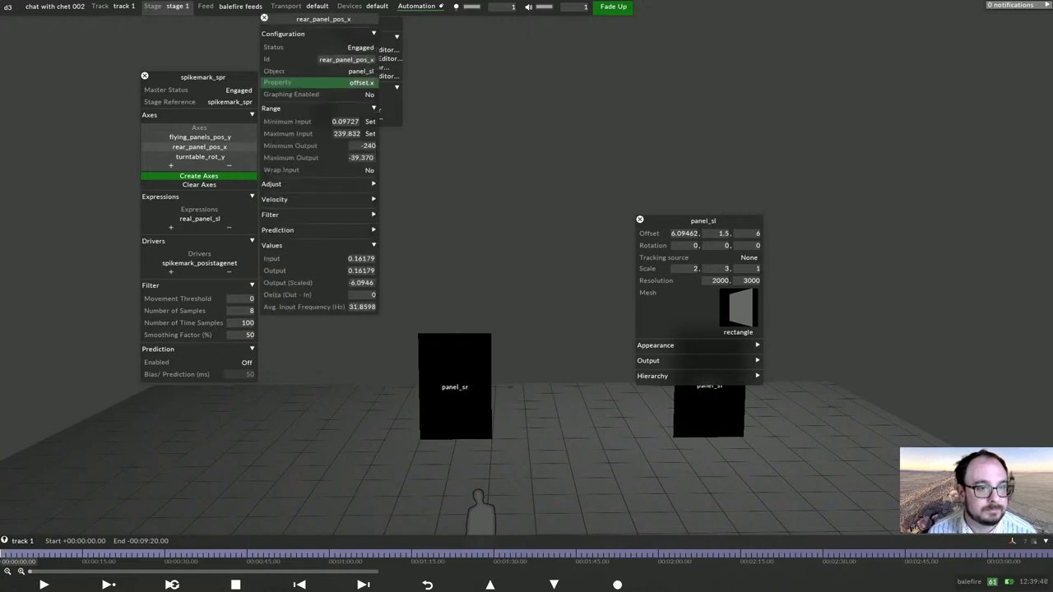
{"action": "left_click_drag", "start_coordinate": [323, 18], "coordinate": [545, 27]}
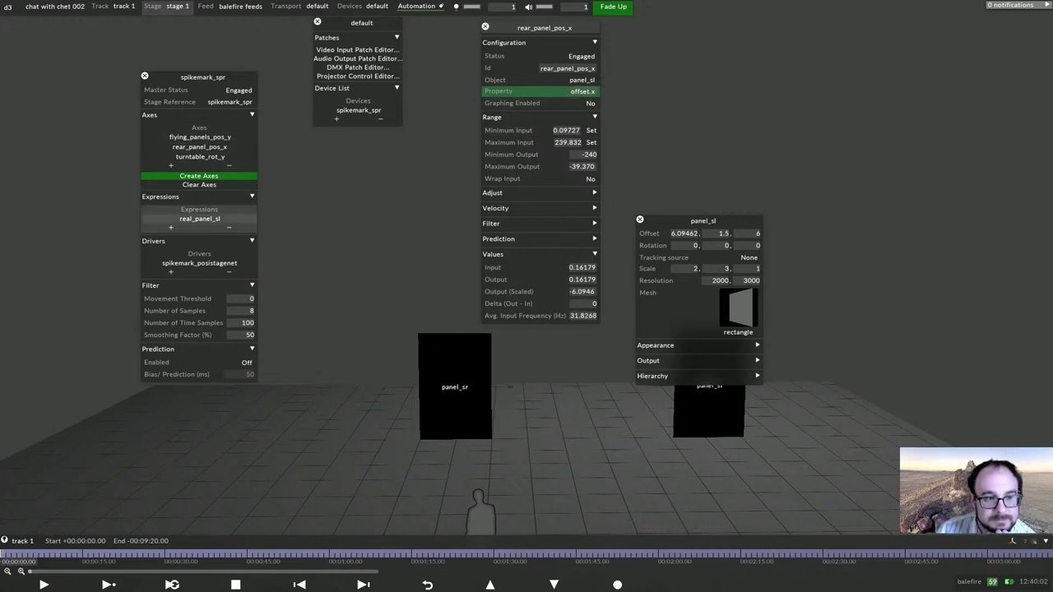
{"action": "left_click", "coordinate": [199, 219]}
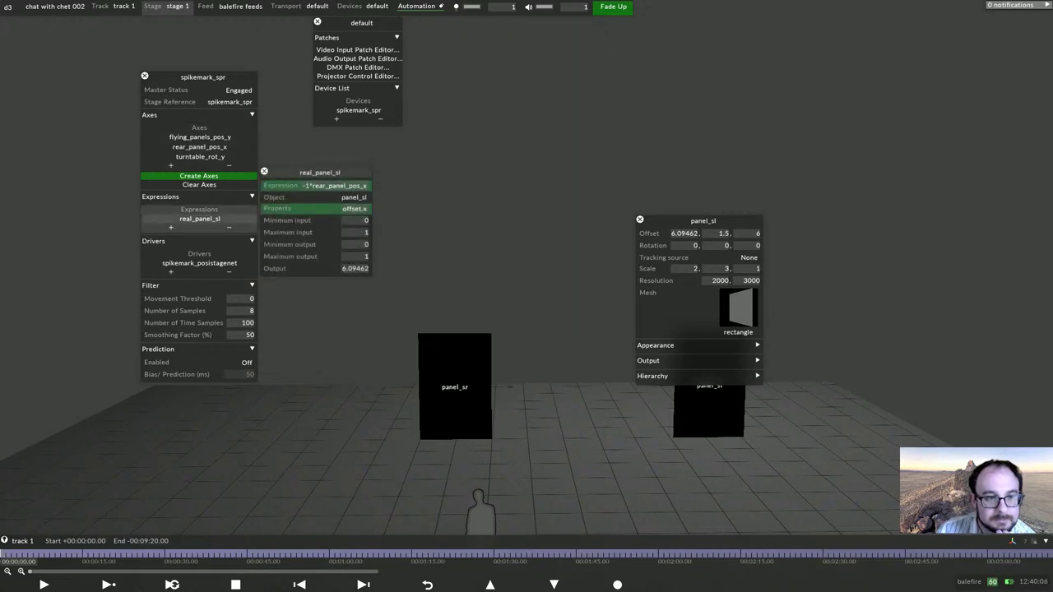
{"action": "left_click", "coordinate": [199, 147]}
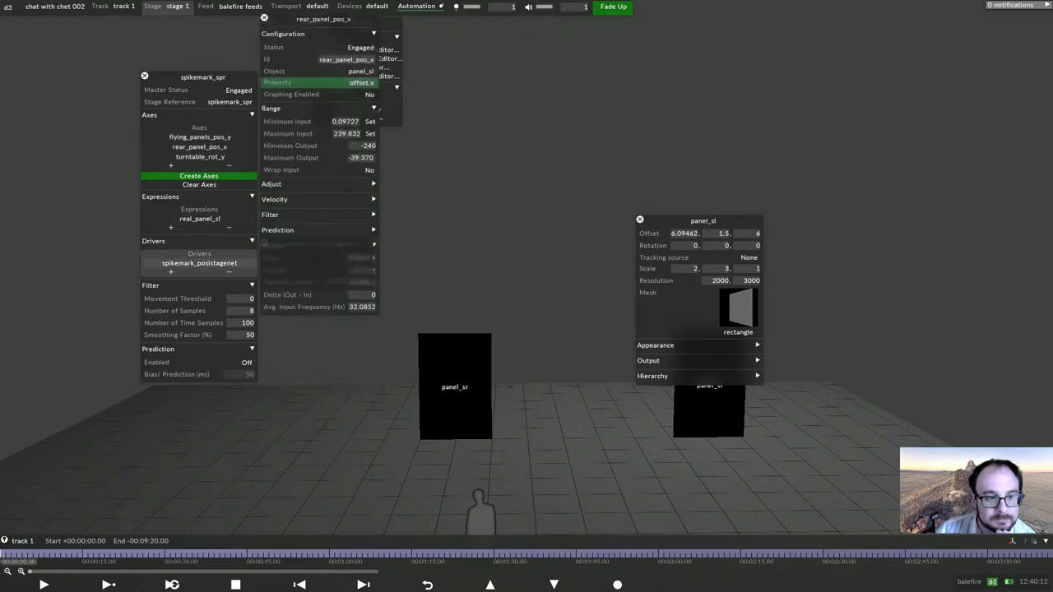
{"action": "left_click", "coordinate": [199, 262]}
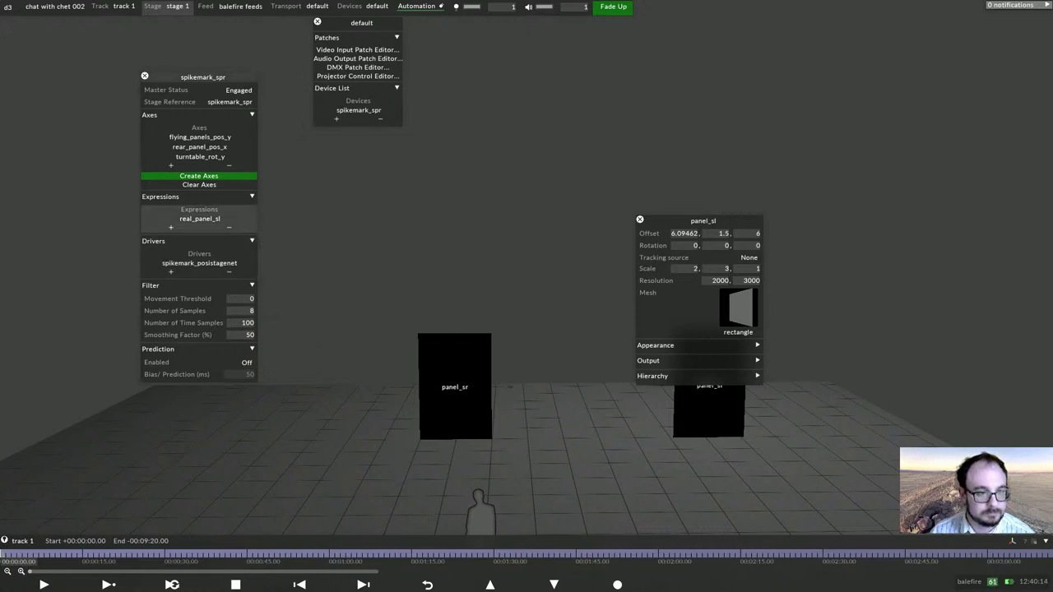
{"action": "left_click", "coordinate": [199, 218]}
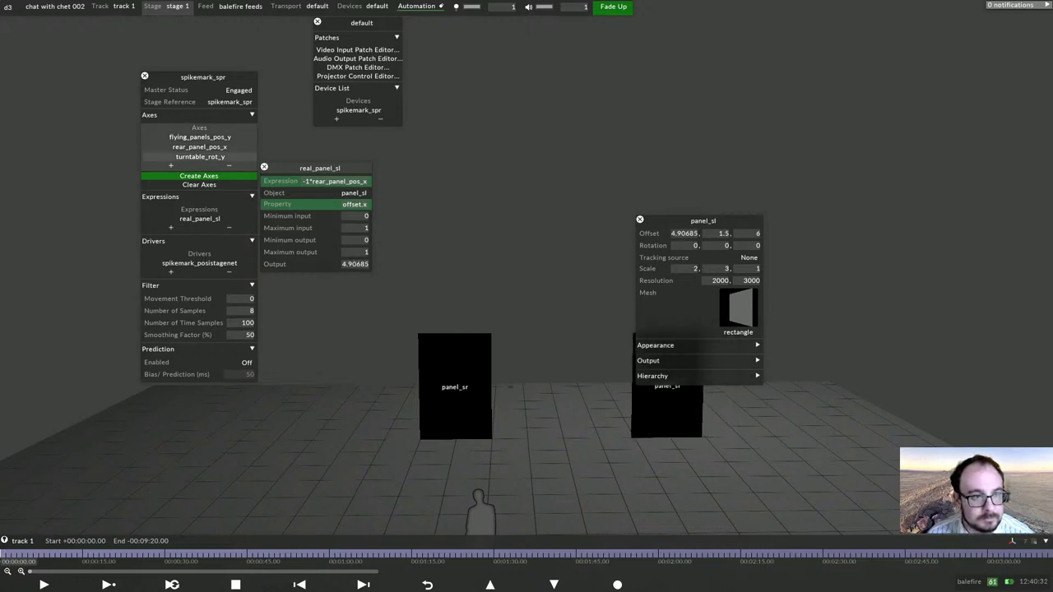
Clear the target object of the rear_panel_pos_x axis and reassign it to panel_sl.
{"action": "left_click", "coordinate": [199, 146]}
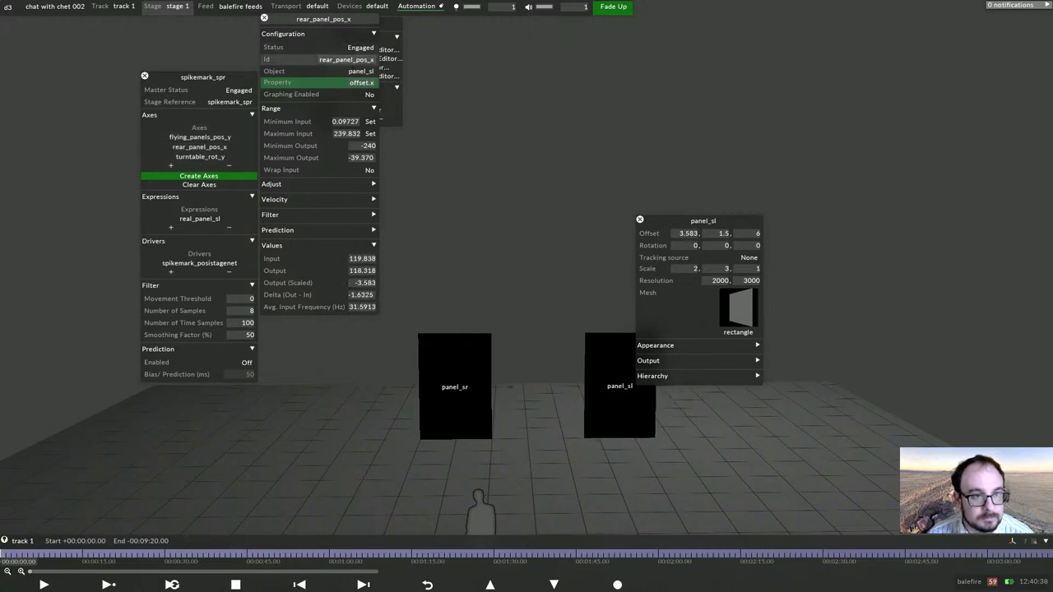
{"action": "left_click", "coordinate": [361, 71]}
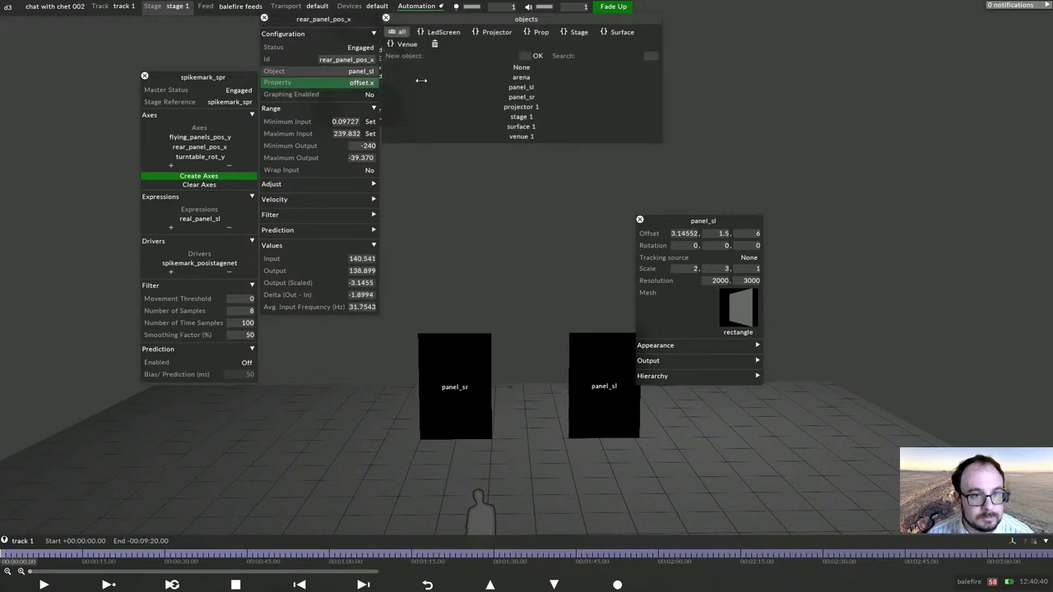
{"action": "left_click", "coordinate": [522, 68]}
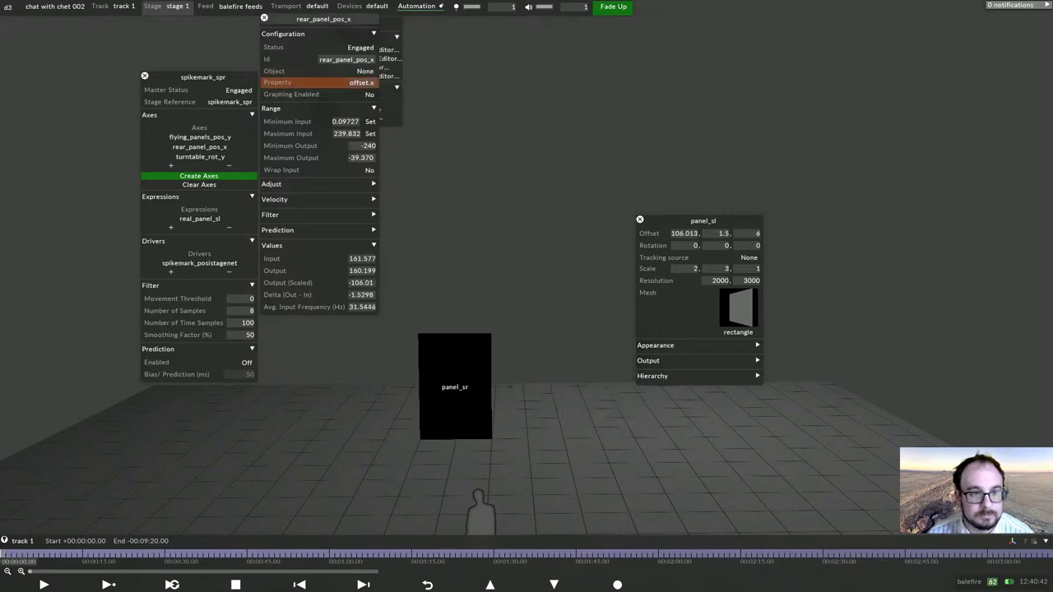
{"action": "left_click", "coordinate": [361, 70]}
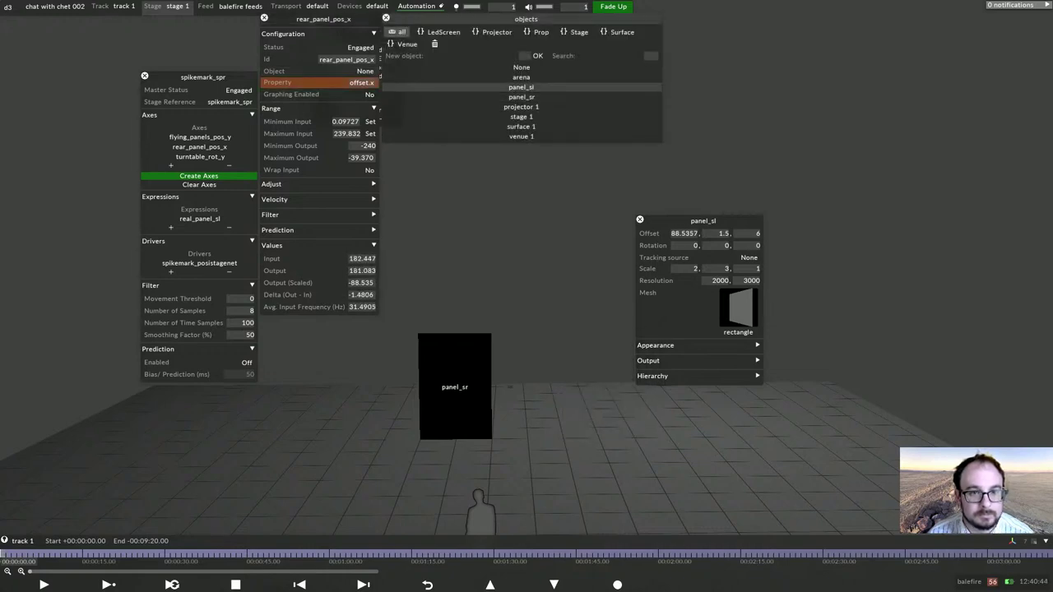
{"action": "left_click", "coordinate": [521, 86]}
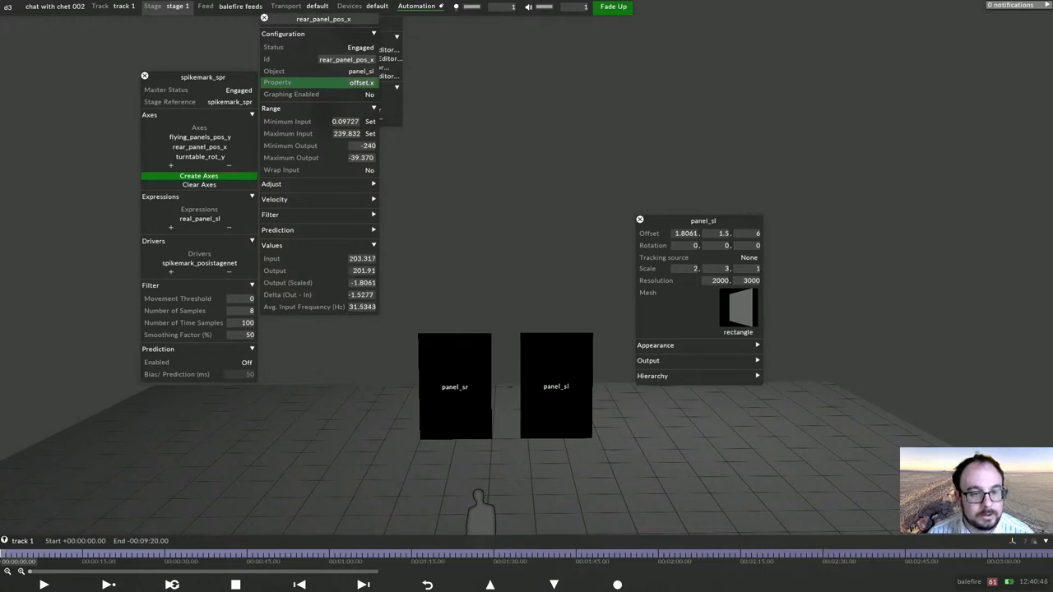
Try panel_sr as the target object of the real_panel_sl expression and switch it back to panel_sl.
{"action": "left_click", "coordinate": [199, 218]}
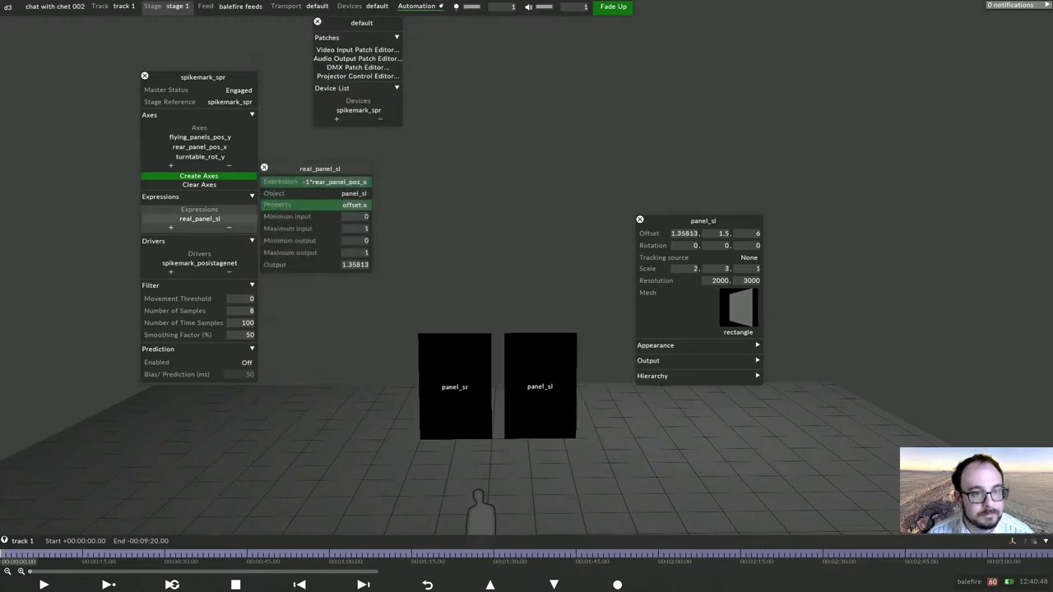
{"action": "left_click", "coordinate": [353, 193]}
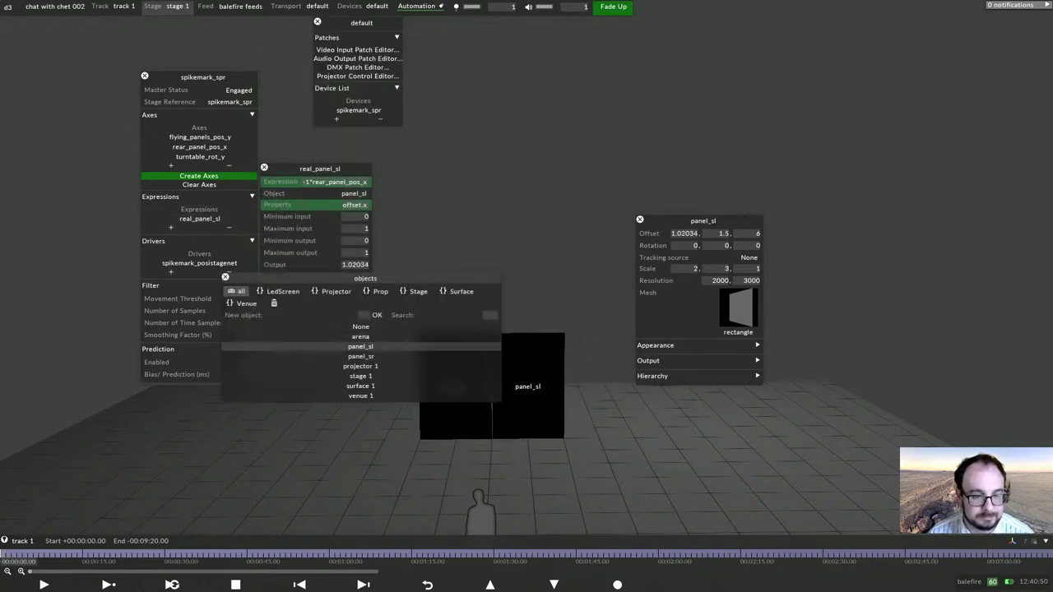
{"action": "left_click", "coordinate": [360, 356]}
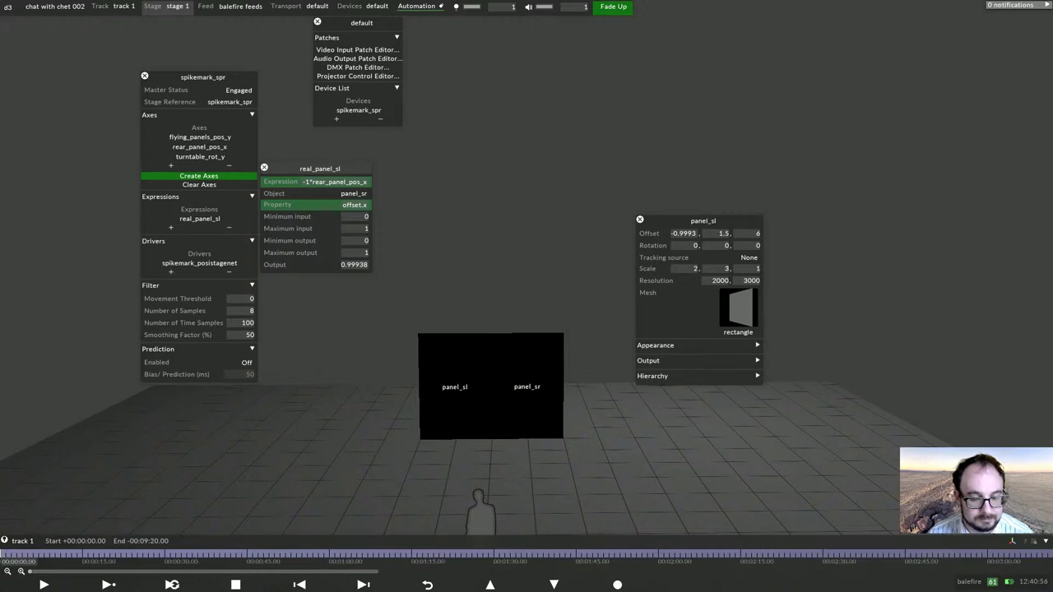
{"action": "left_click", "coordinate": [353, 193]}
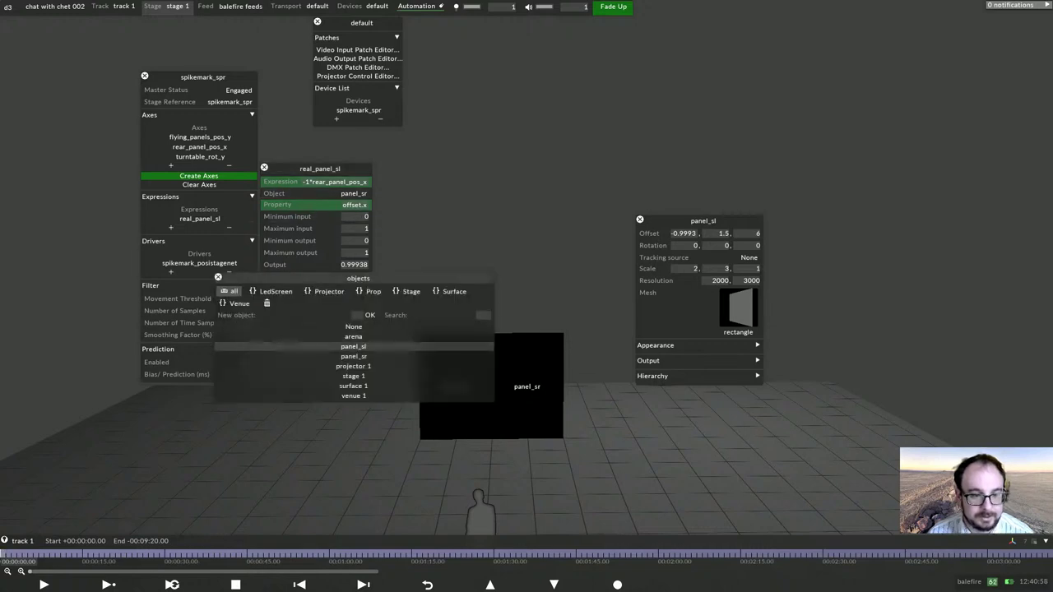
{"action": "left_click", "coordinate": [354, 346]}
Set the target object of the rear_panel_pos_x axis to panel_sr.
{"action": "left_click", "coordinate": [200, 146]}
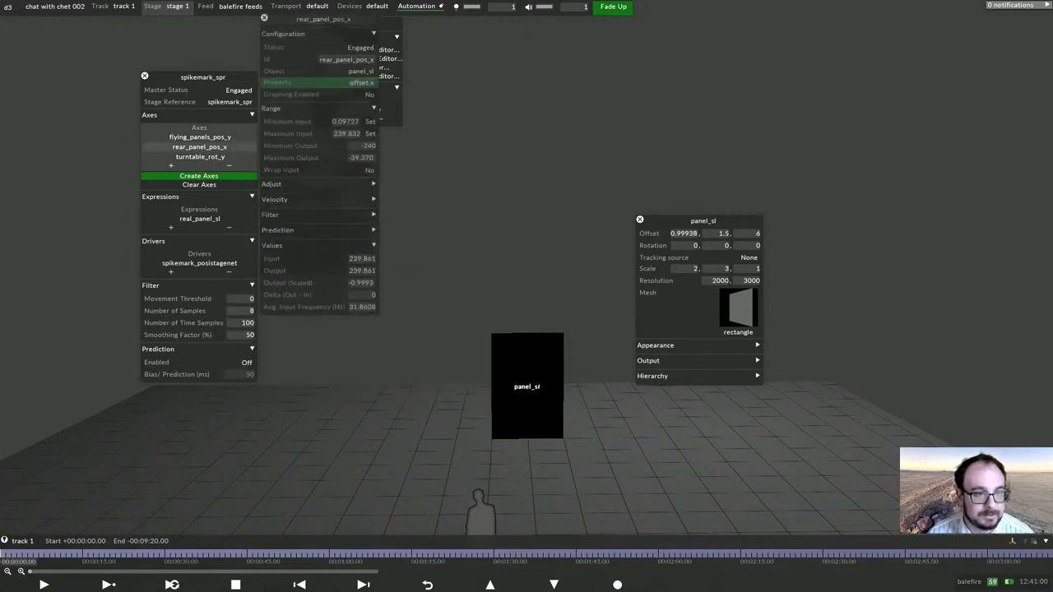
{"action": "left_click", "coordinate": [360, 70]}
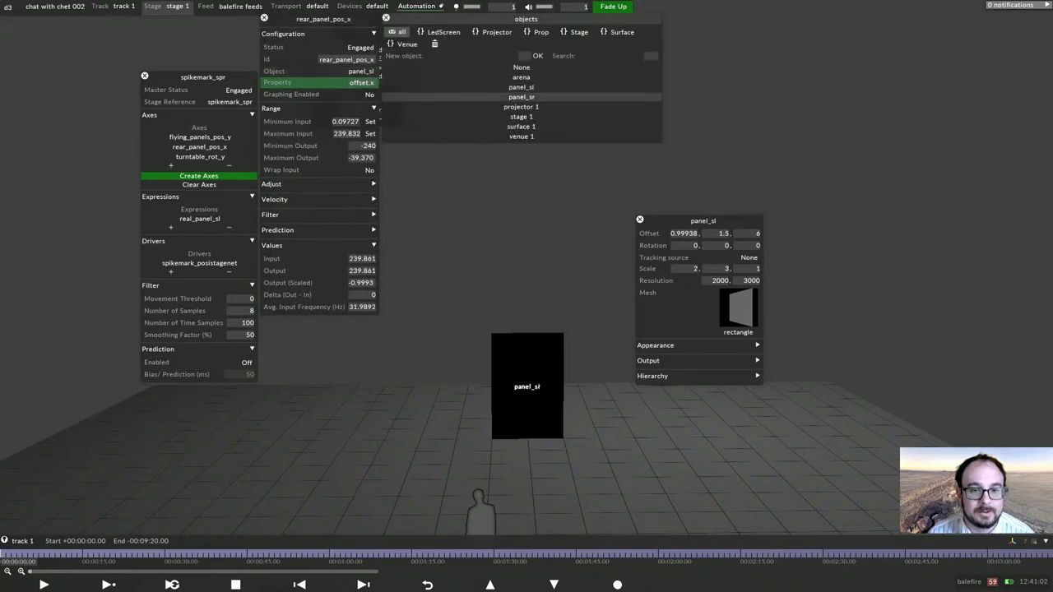
{"action": "left_click", "coordinate": [520, 96]}
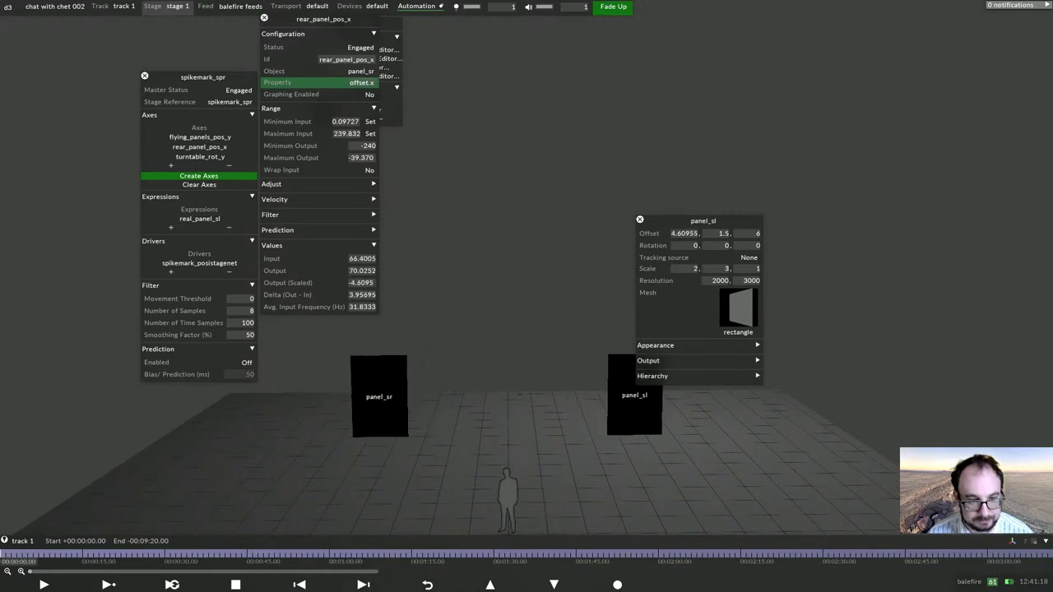
Create a new venue named with the presenter's first name and assign it to stage 1.
{"action": "key", "text": "Escape"}
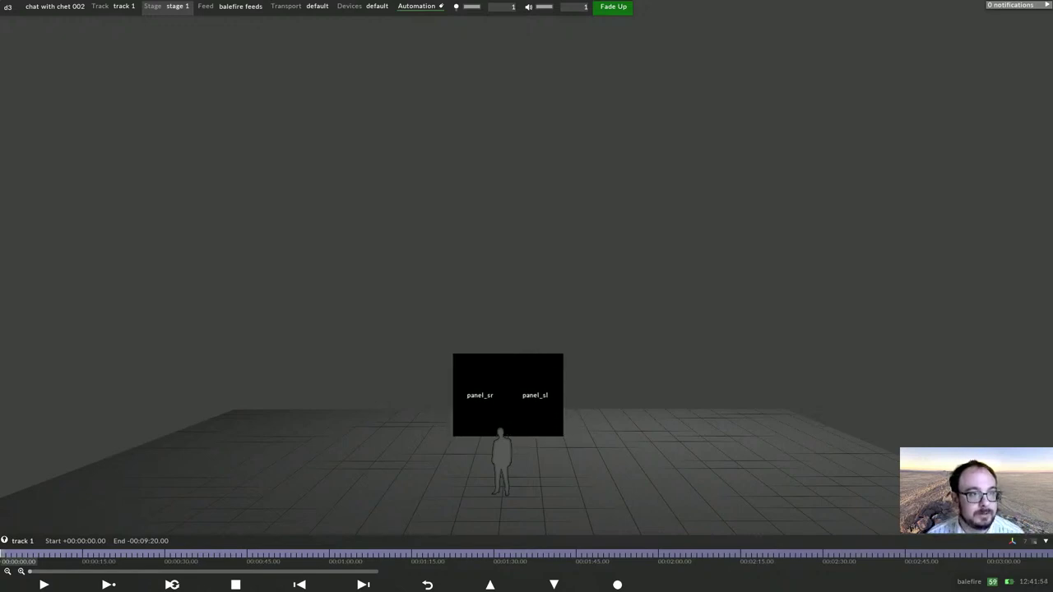
{"action": "left_click", "coordinate": [169, 6]}
{"action": "left_click", "coordinate": [106, 37]}
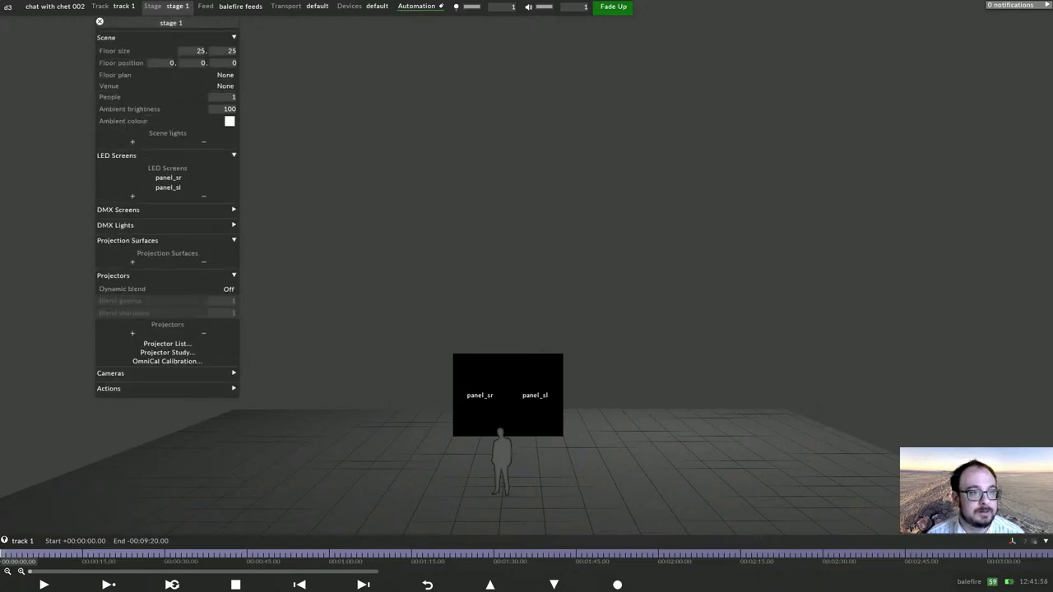
{"action": "left_click", "coordinate": [106, 37]}
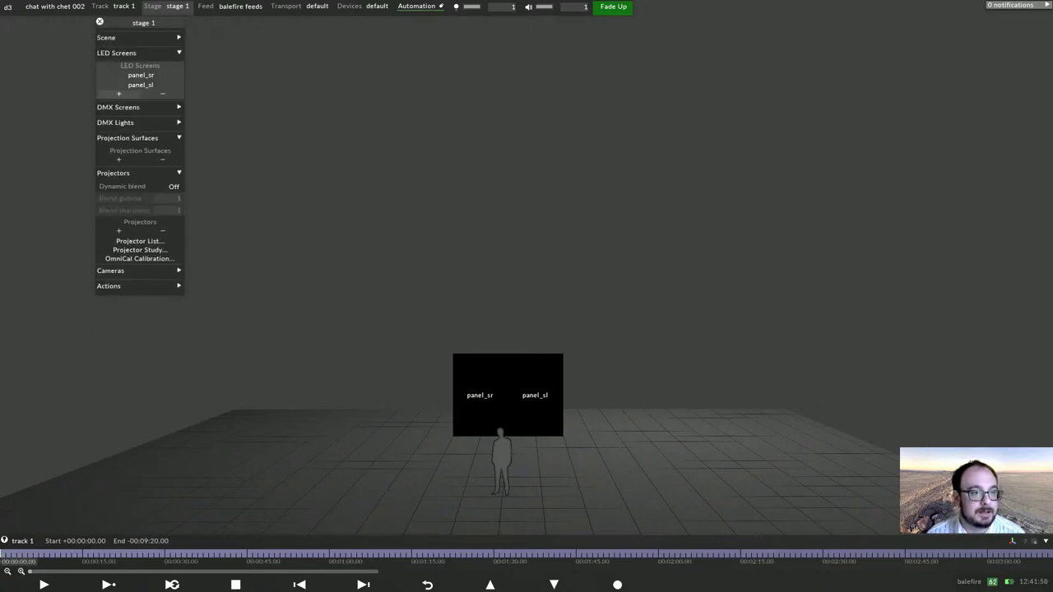
{"action": "left_click", "coordinate": [115, 37]}
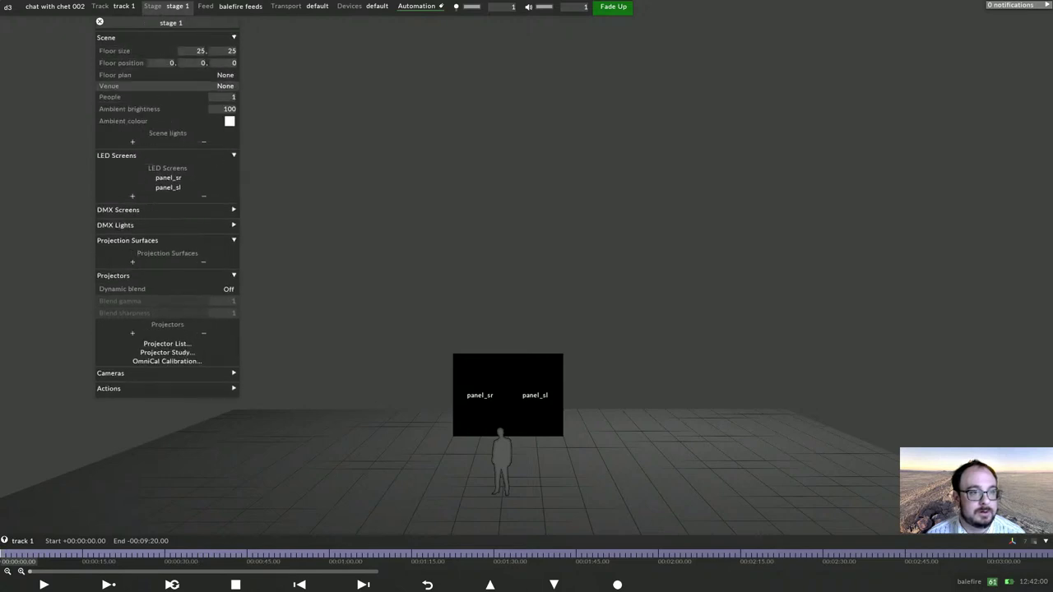
{"action": "left_click", "coordinate": [224, 86]}
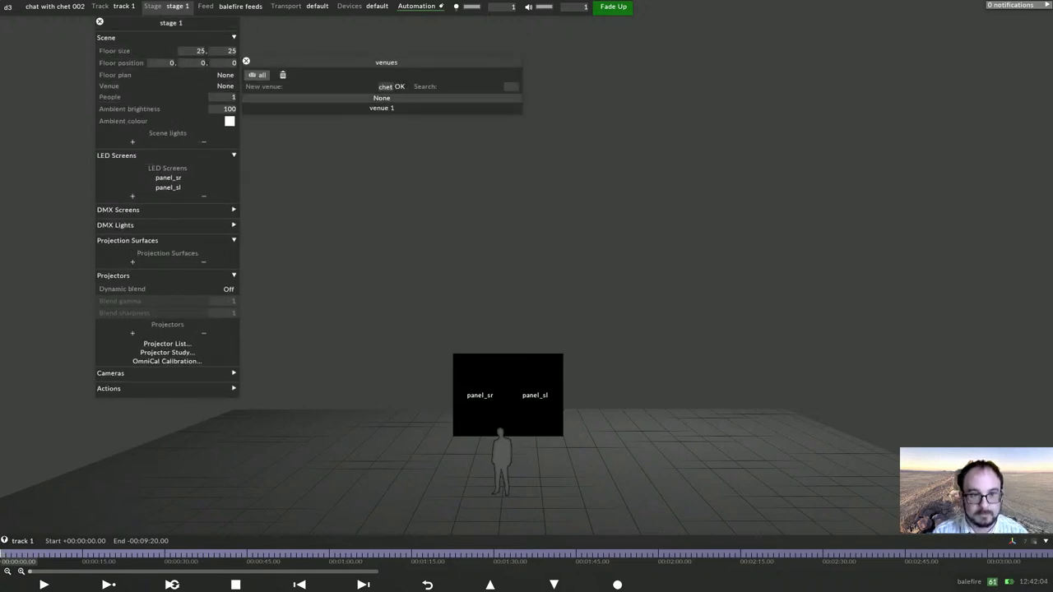
{"action": "key", "text": "Return"}
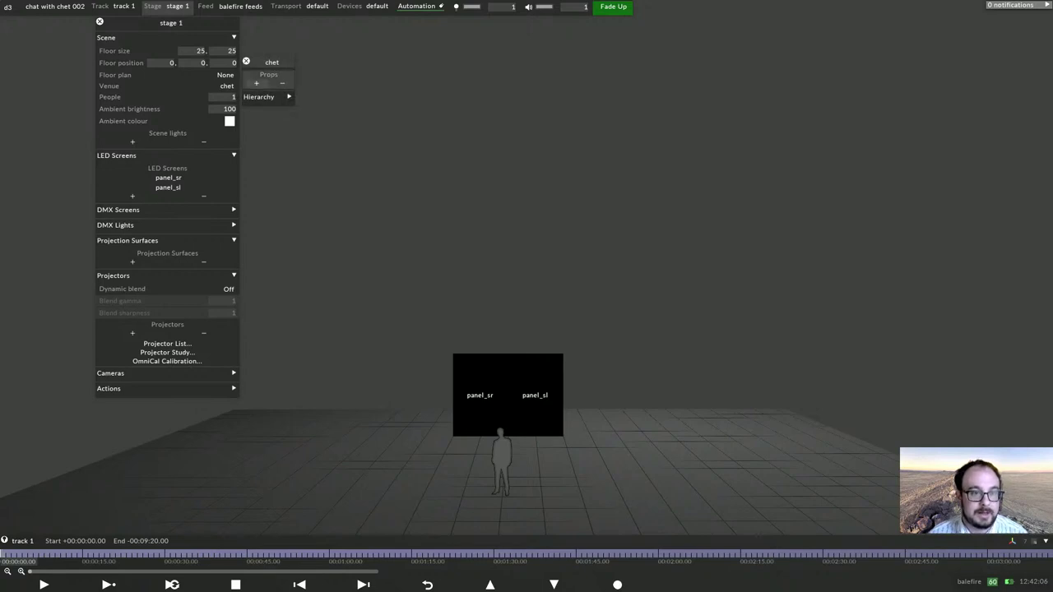
Add a new prop to the venue and name it panels_null.
{"action": "left_click", "coordinate": [255, 83]}
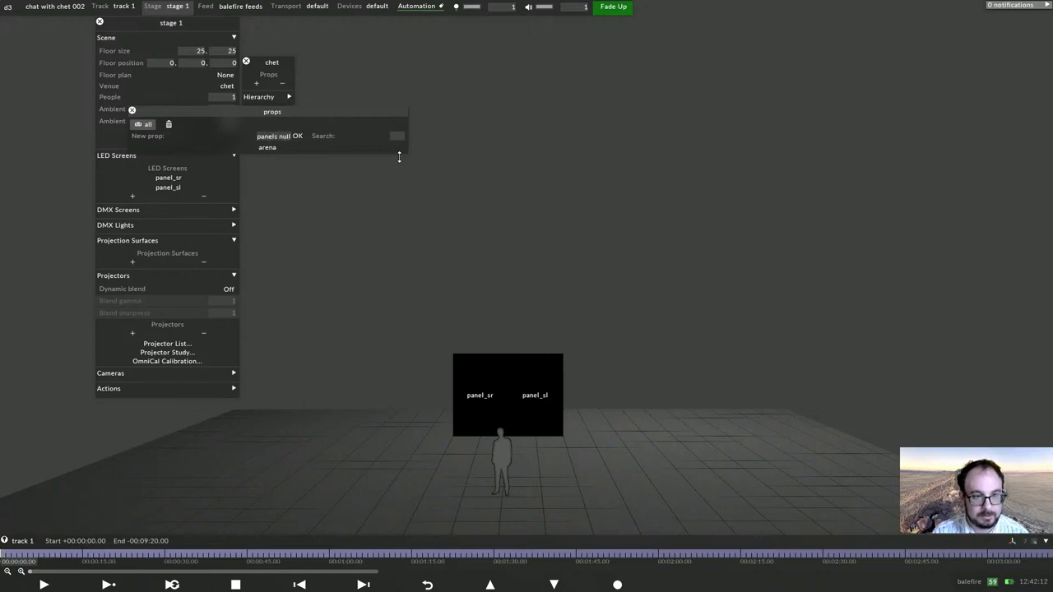
{"action": "key", "text": "Return"}
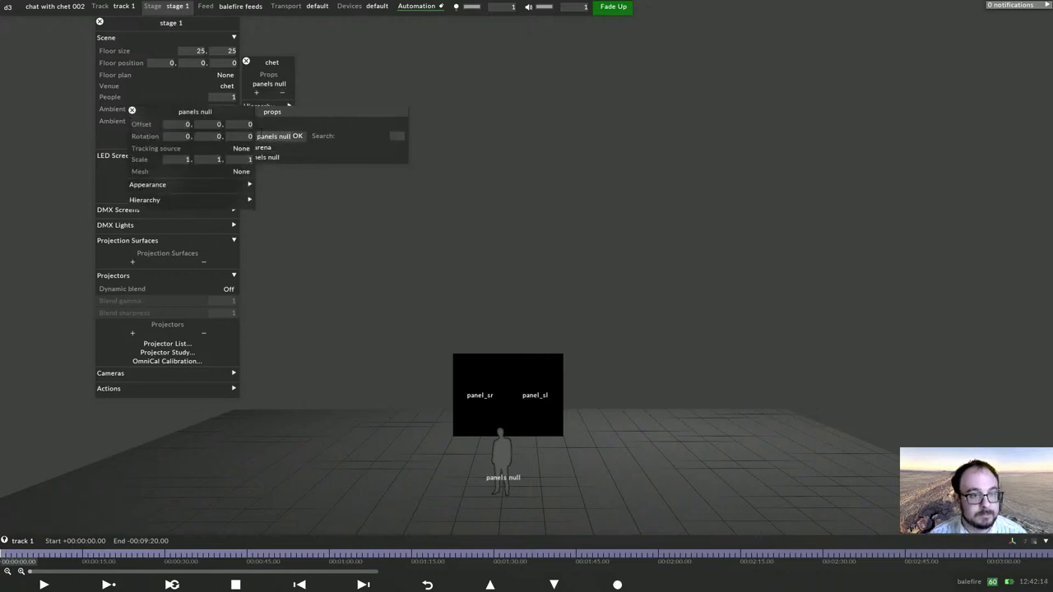
{"action": "right_click", "coordinate": [194, 112]}
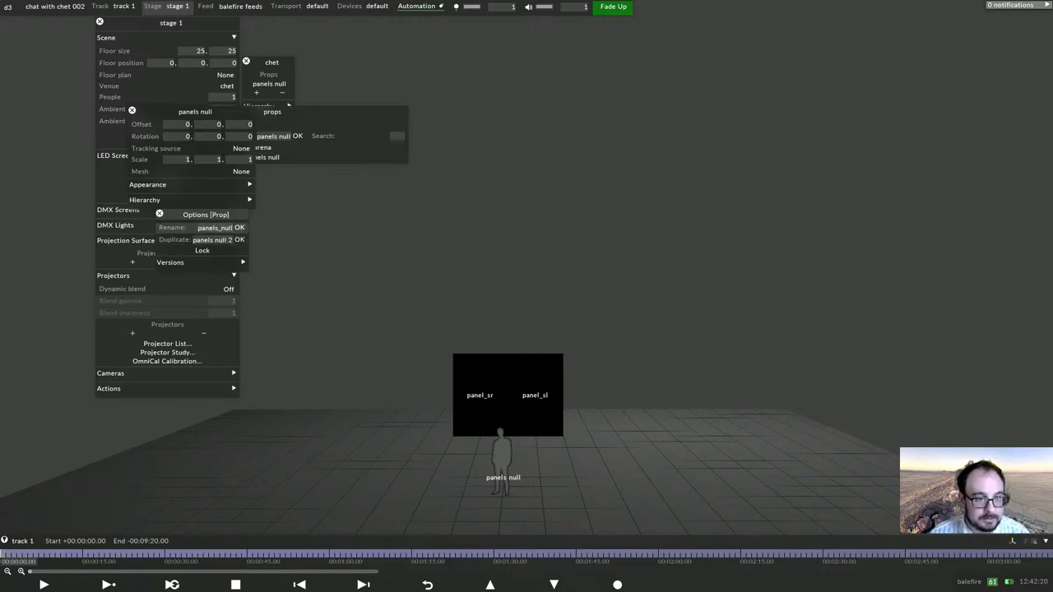
{"action": "key", "text": "Return"}
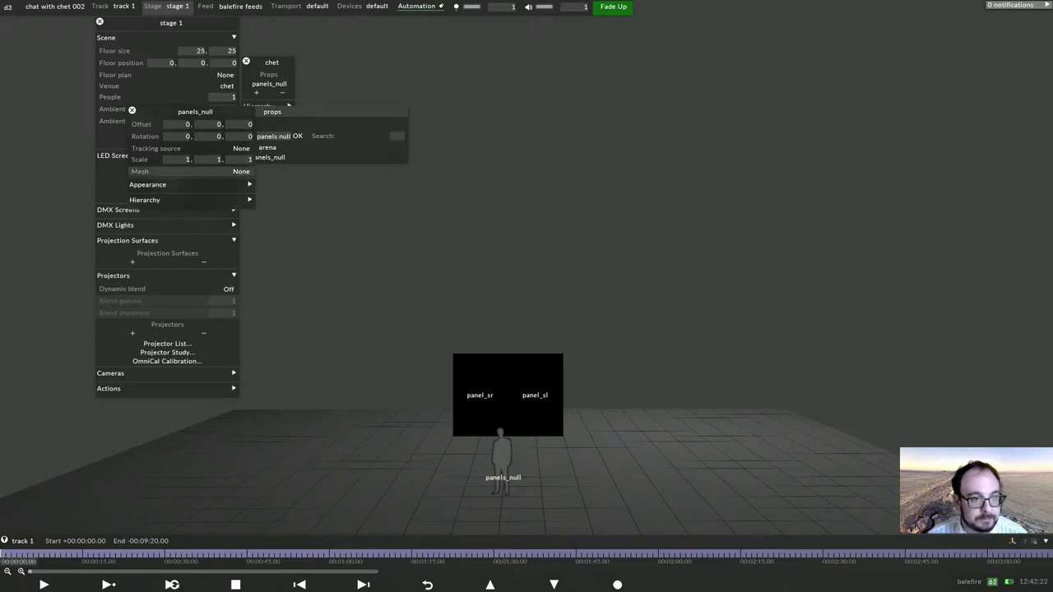
Give the panels_null prop the puffersphere mesh and scale it to 0.5 on all three axes.
{"action": "left_click", "coordinate": [240, 171]}
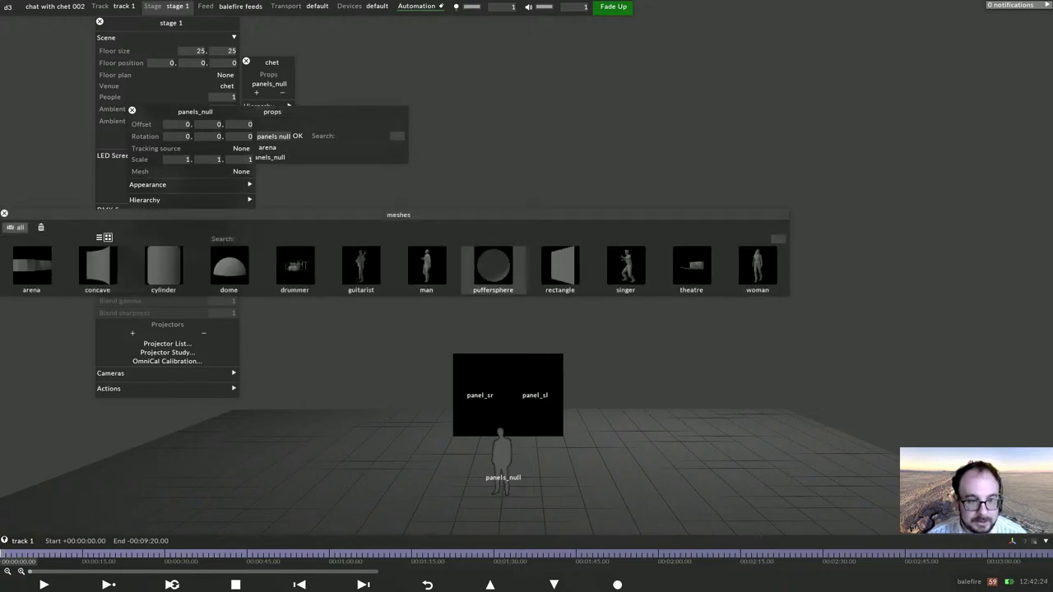
{"action": "left_click", "coordinate": [493, 267]}
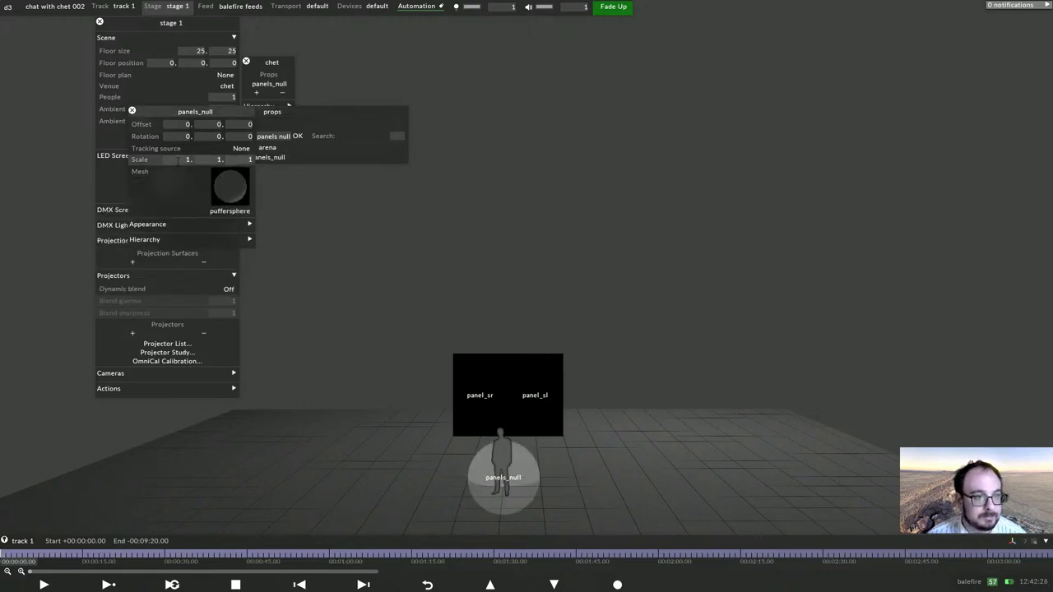
{"action": "type", "text": ".5"}
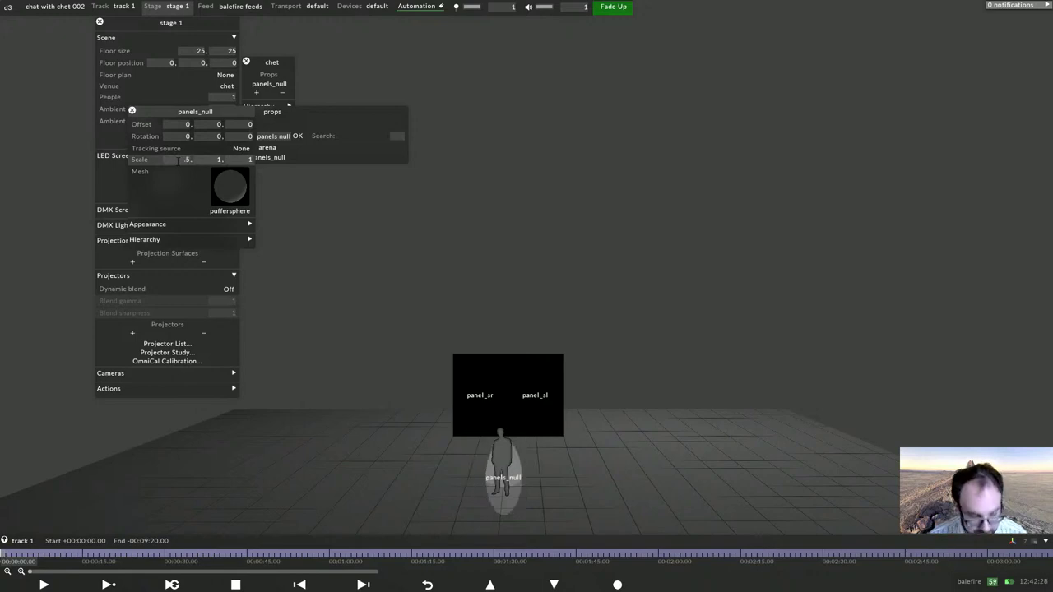
{"action": "type", "text": ".5."}
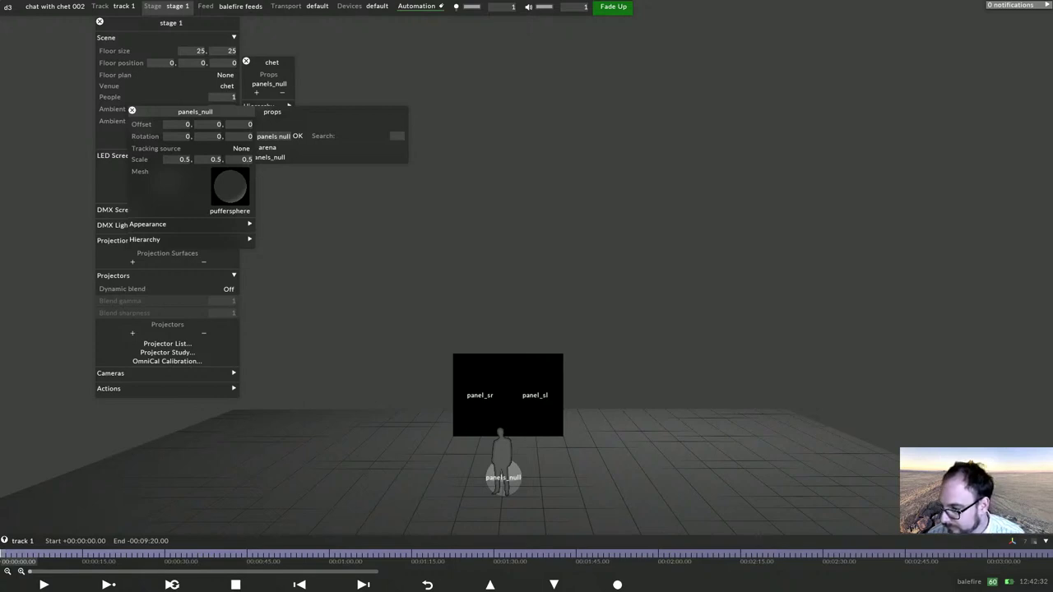
{"action": "left_click_drag", "start_coordinate": [526, 460], "coordinate": [609, 461]}
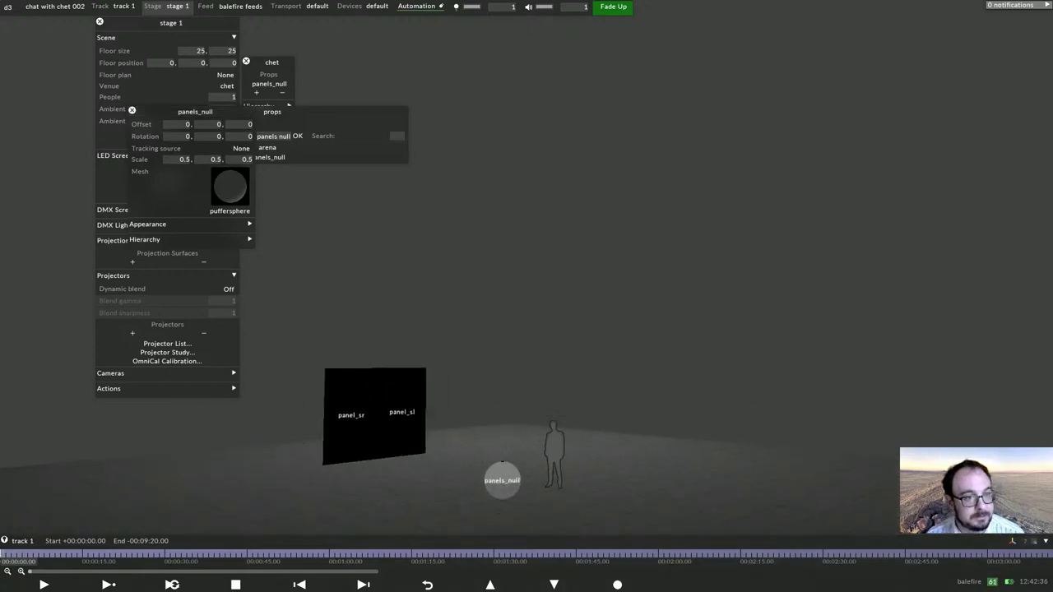
{"action": "left_click", "coordinate": [148, 224]}
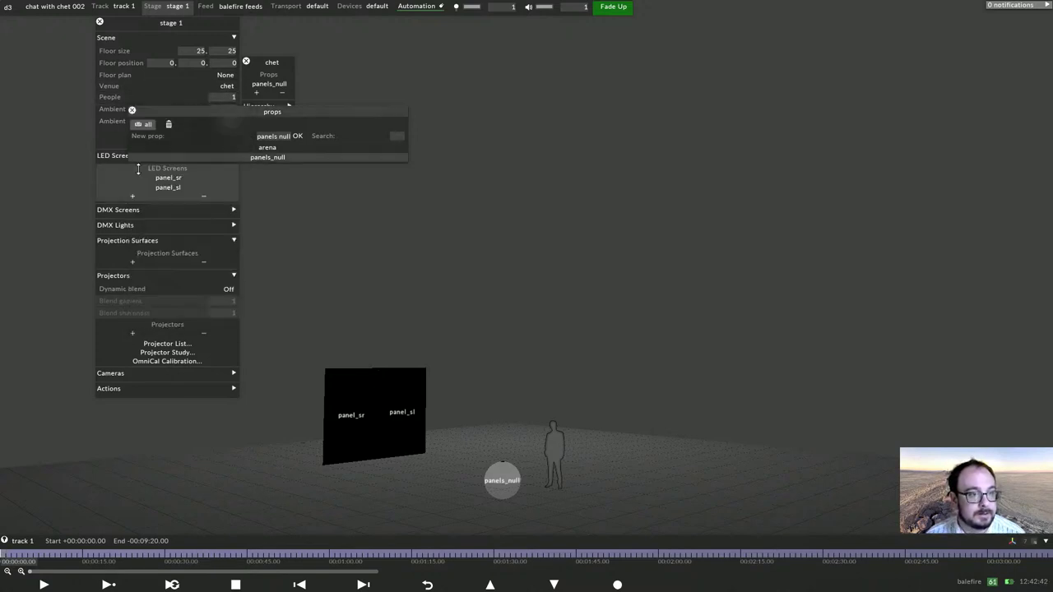
Add a new LED screen named led_flying_panel to the stage and duplicate it successively to make four more flying panels.
{"action": "left_click", "coordinate": [132, 196]}
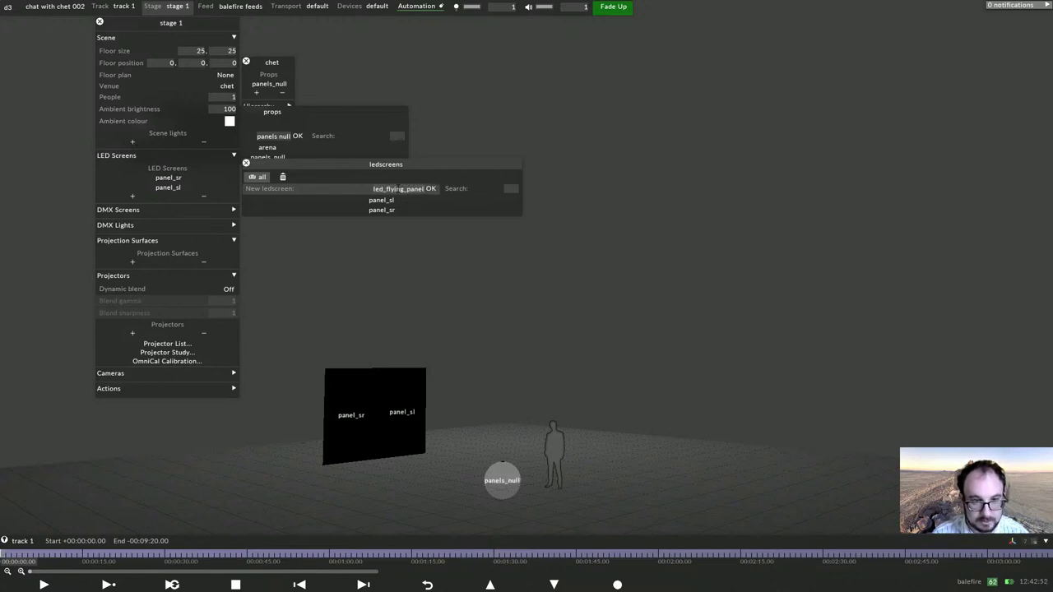
{"action": "key", "text": "Return"}
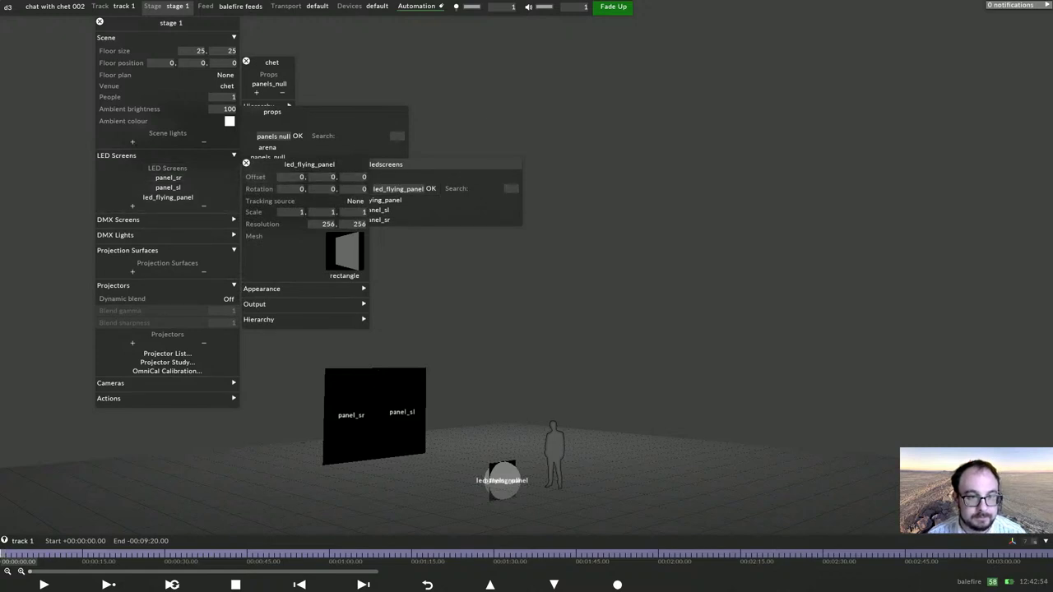
{"action": "right_click", "coordinate": [309, 163]}
{"action": "left_click", "coordinate": [473, 143]}
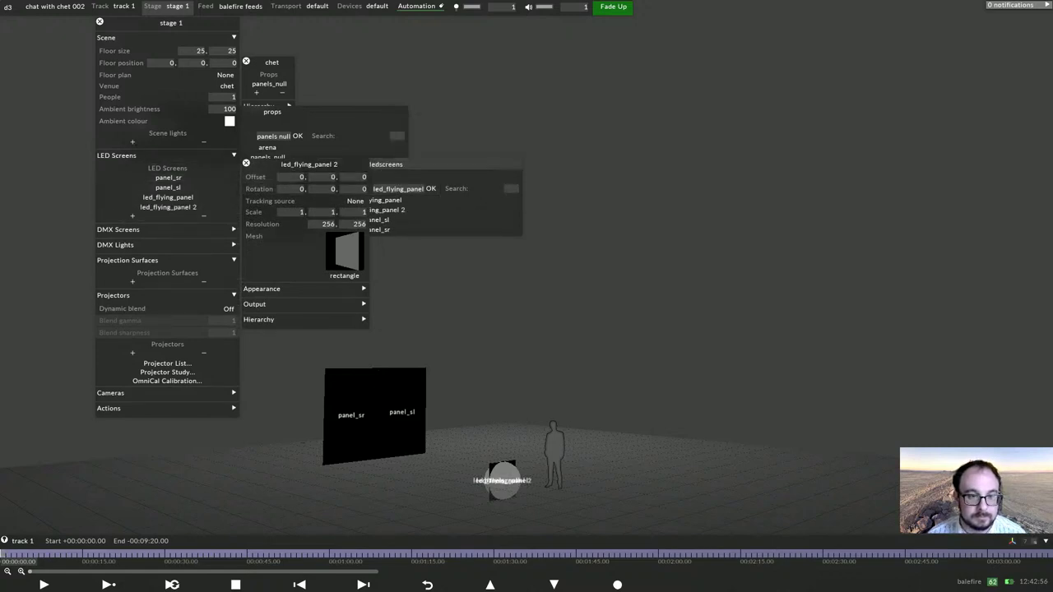
{"action": "right_click", "coordinate": [309, 164]}
{"action": "key", "text": "Return"}
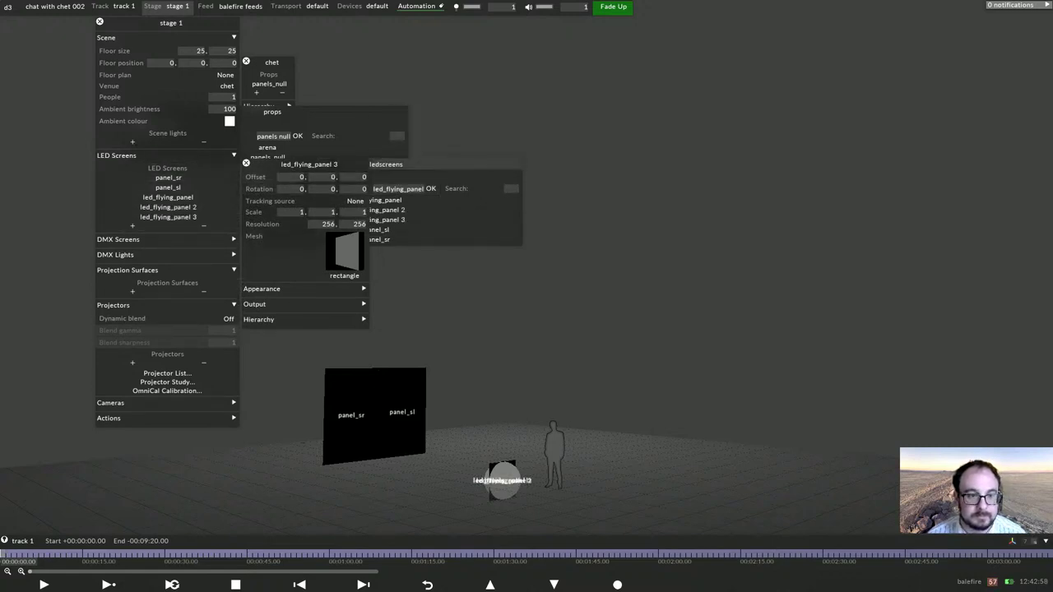
{"action": "right_click", "coordinate": [369, 163]}
{"action": "key", "text": "Return"}
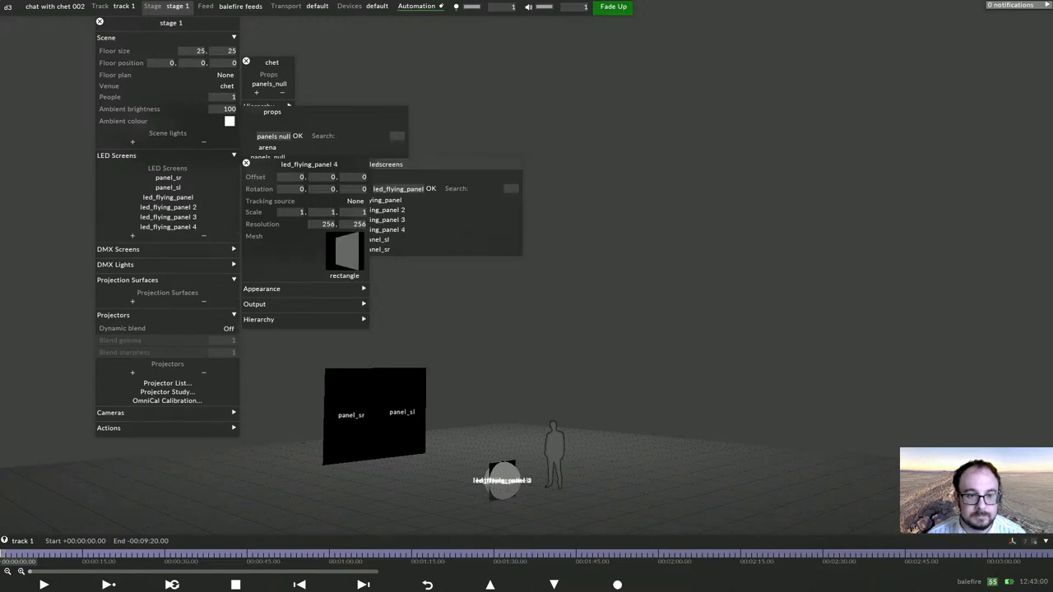
{"action": "right_click", "coordinate": [369, 163]}
{"action": "key", "text": "Return"}
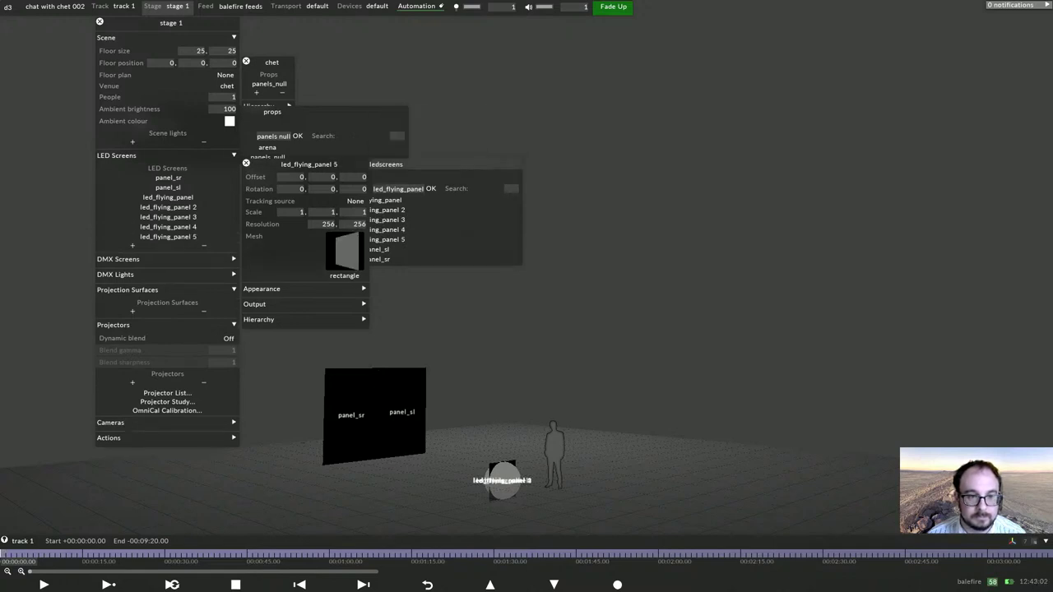
Offset led_flying_panel 5 to -4.8 in x, and led_flying_panel 4 to 1.6 in x and 0.9 in y.
{"action": "left_click_drag", "start_coordinate": [291, 177], "coordinate": [294, 188]}
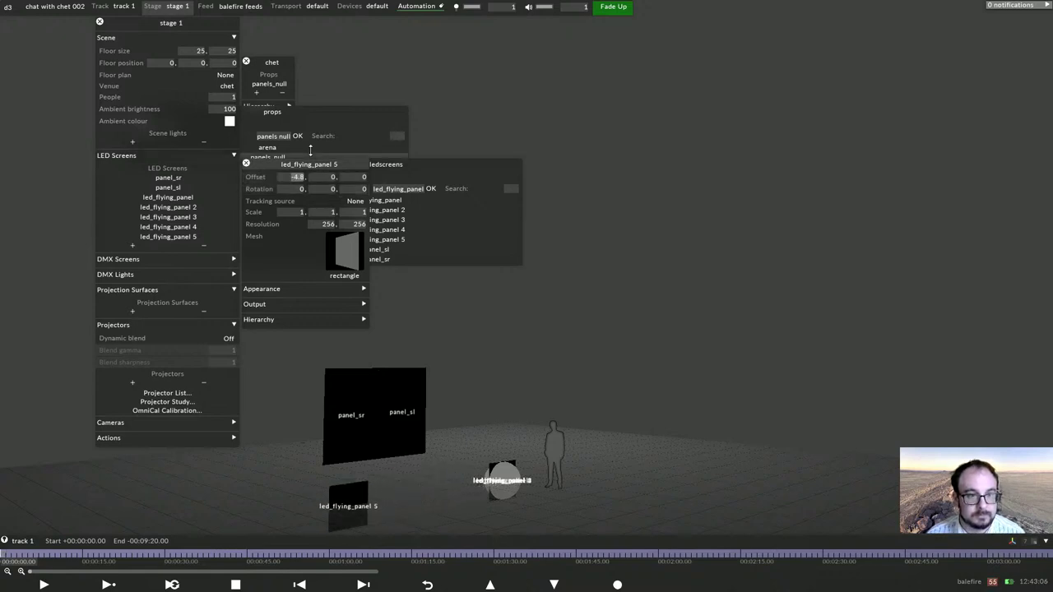
{"action": "left_click", "coordinate": [168, 226]}
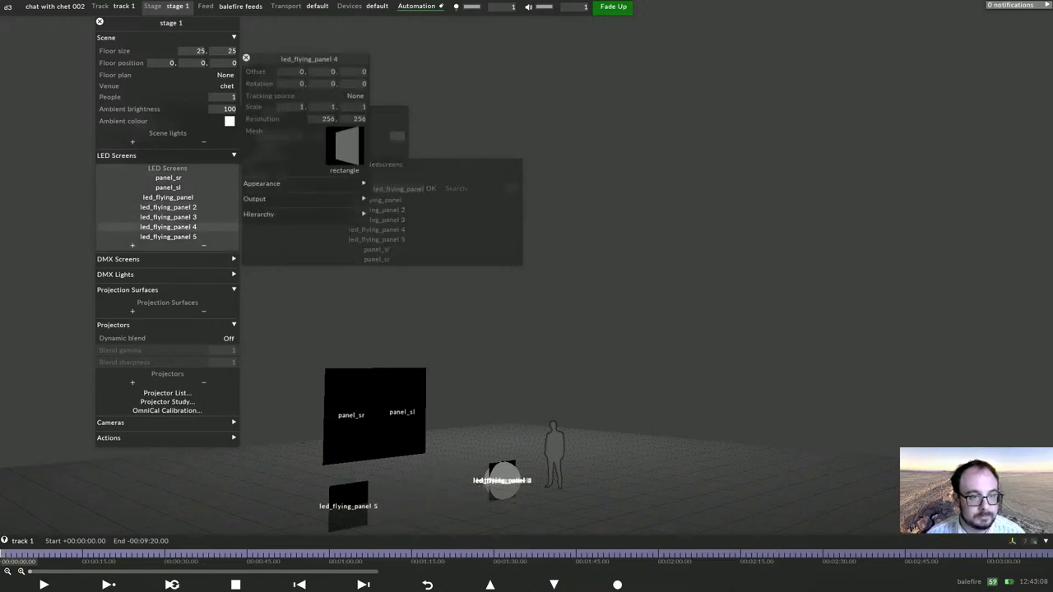
{"action": "left_click_drag", "start_coordinate": [301, 72], "coordinate": [301, 69]}
{"action": "left_click", "coordinate": [333, 72]}
{"action": "scroll", "coordinate": [333, 71], "scroll_direction": "up", "scroll_amount": 9}
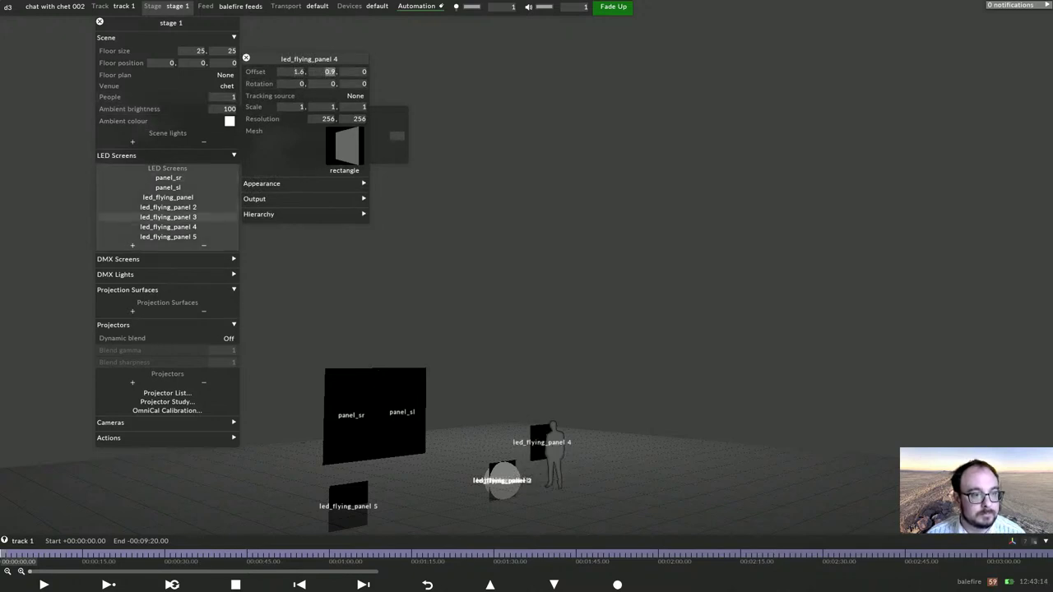
Offset led_flying_panel 3 to -1.7 in x and -0.6 in y.
{"action": "left_click", "coordinate": [168, 217]}
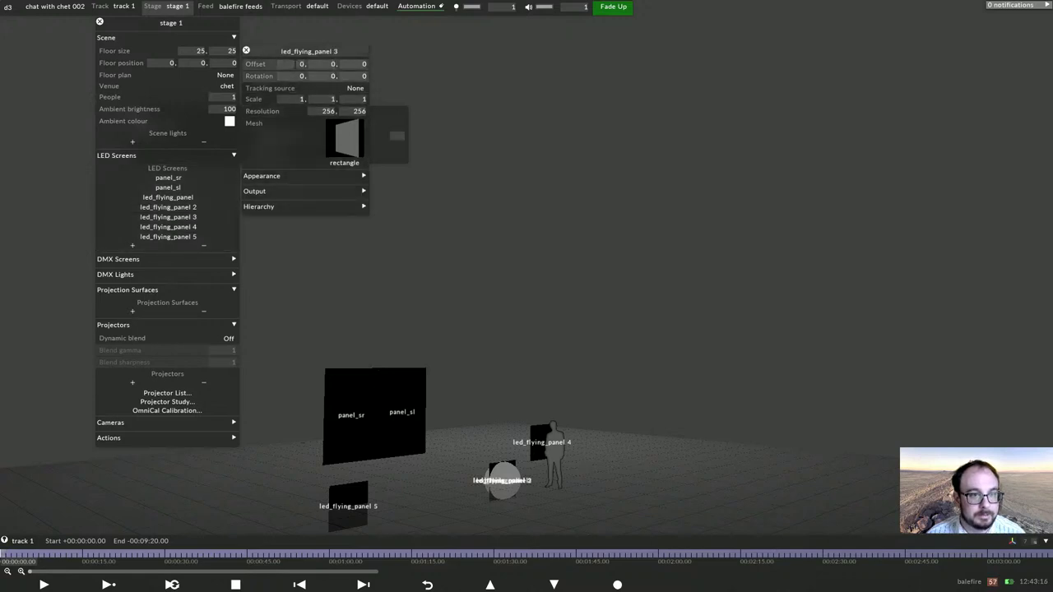
{"action": "left_click_drag", "start_coordinate": [297, 64], "coordinate": [289, 72]}
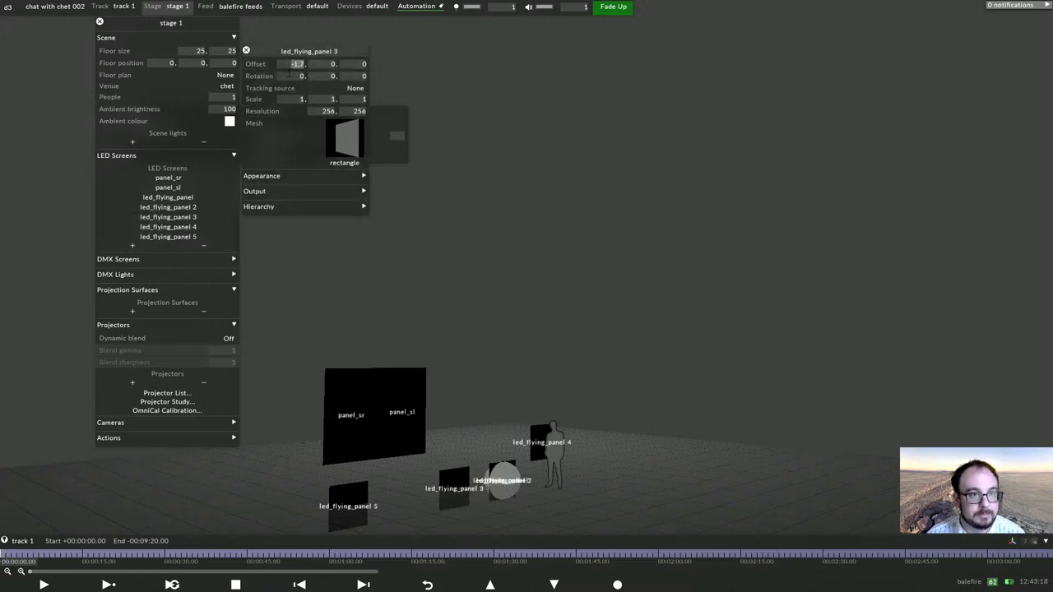
{"action": "left_click", "coordinate": [328, 67]}
{"action": "scroll", "coordinate": [328, 67], "scroll_direction": "down", "scroll_amount": 6}
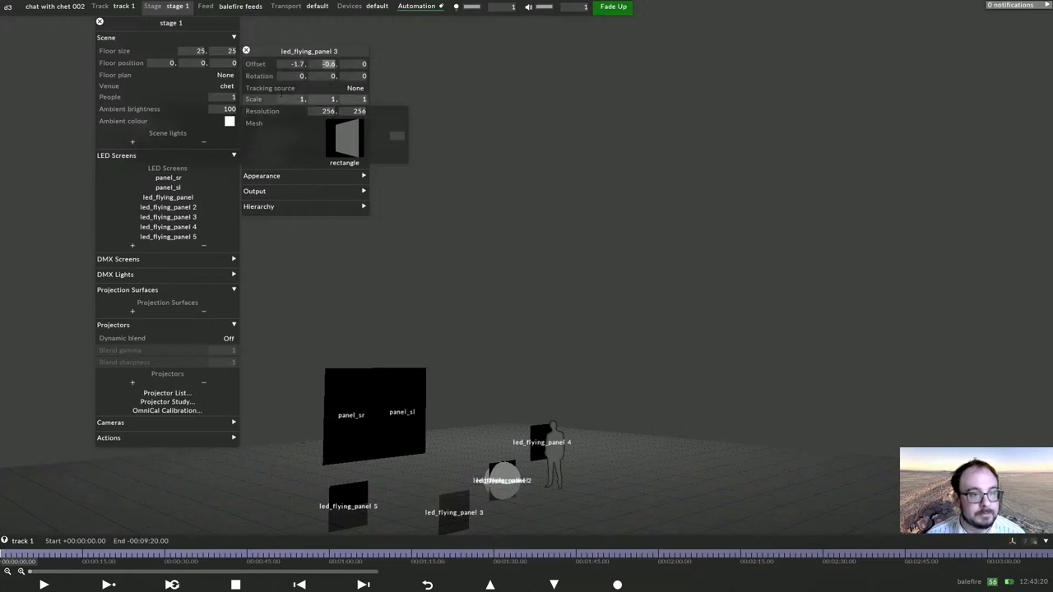
Offset led_flying_panel 2 to 5.4 in x and -0.3 in y, and led_flying_panel to -0.9 in x and 0.9 in y.
{"action": "left_click", "coordinate": [168, 206]}
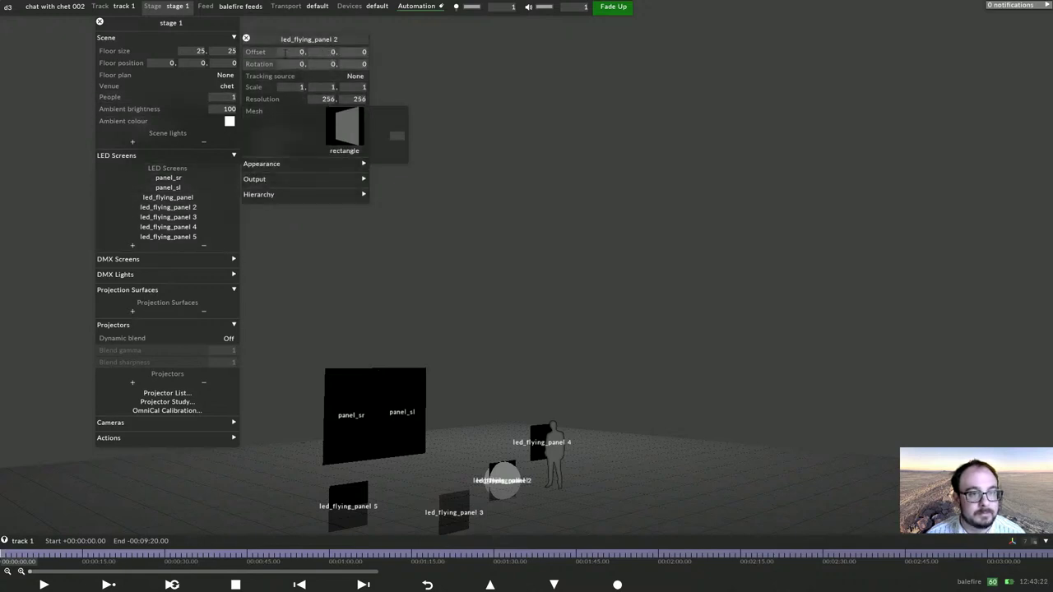
{"action": "left_click_drag", "start_coordinate": [301, 52], "coordinate": [327, 53]}
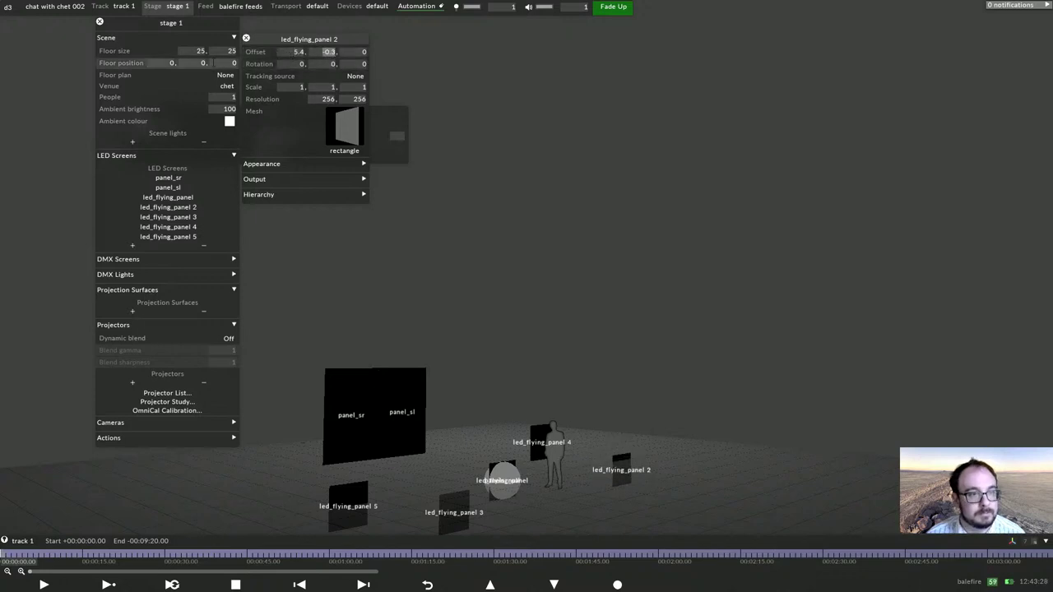
{"action": "left_click", "coordinate": [168, 197]}
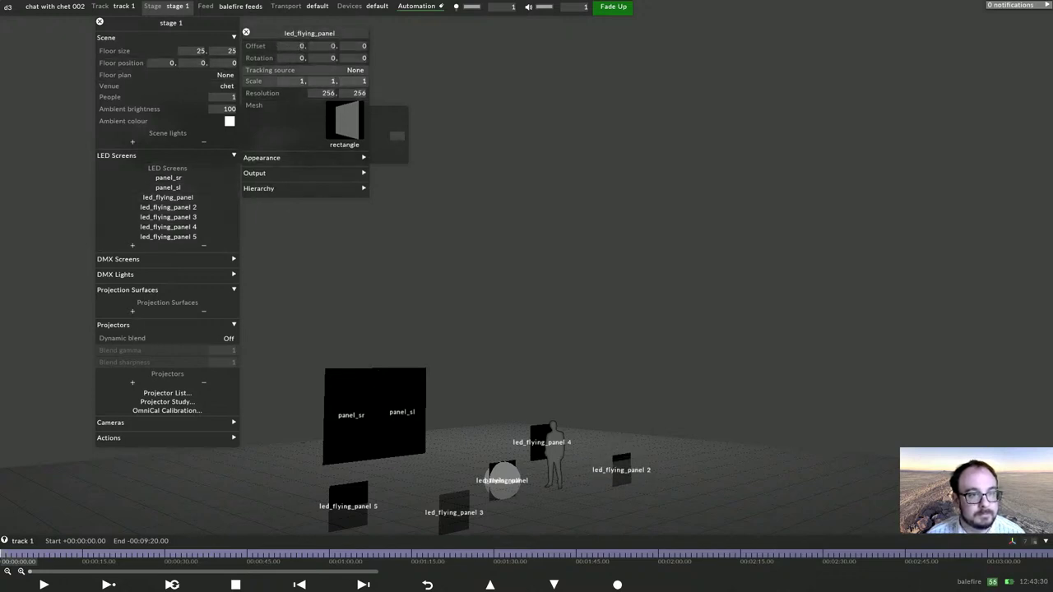
{"action": "left_click_drag", "start_coordinate": [298, 46], "coordinate": [329, 46]}
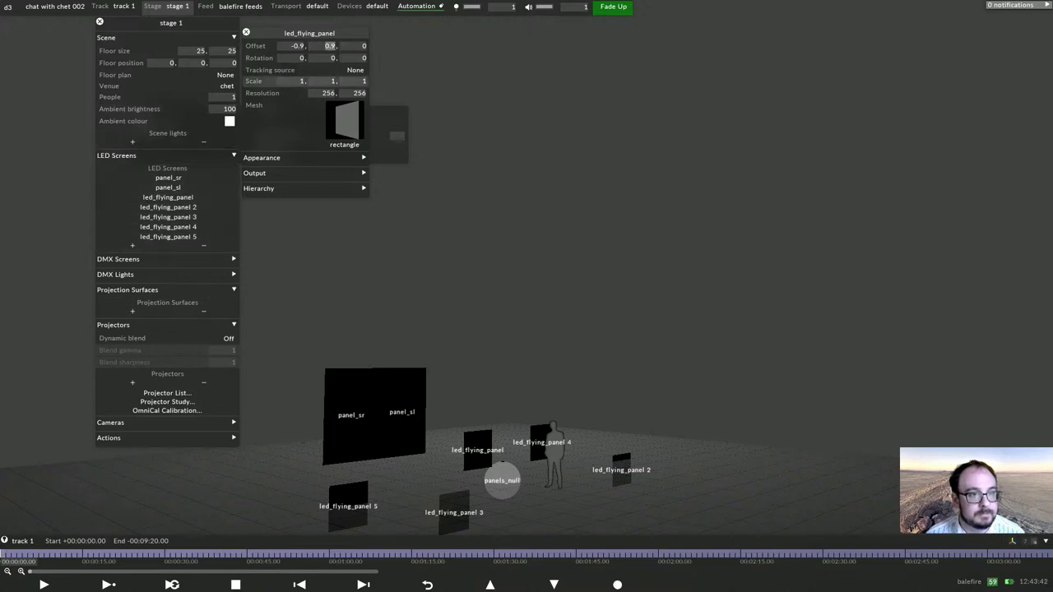
Add led_flying_panel as a child of the panels_null prop in its hierarchy.
{"action": "right_click", "coordinate": [502, 480]}
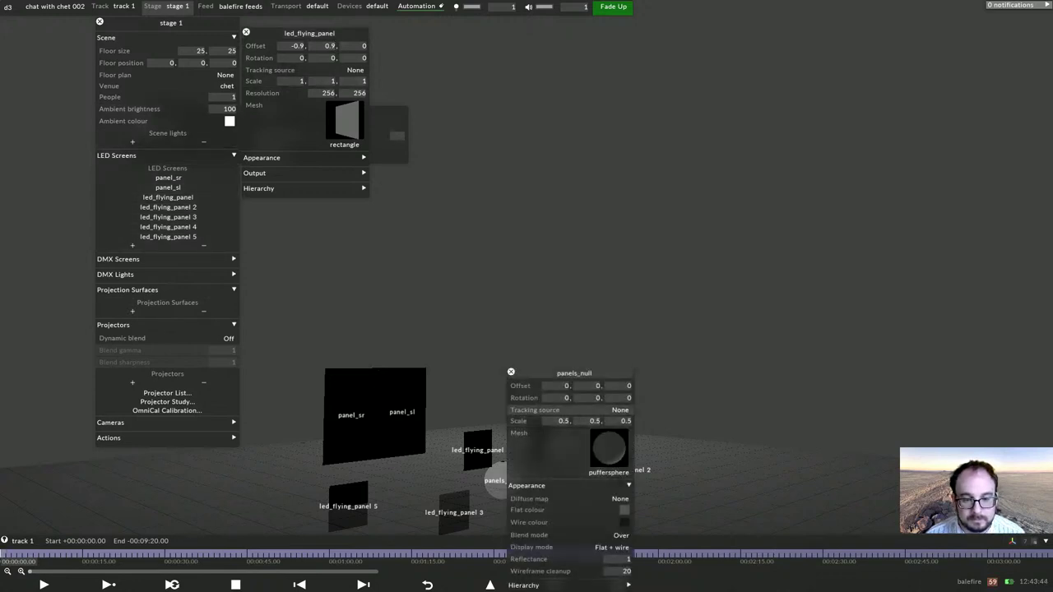
{"action": "left_click_drag", "start_coordinate": [574, 372], "coordinate": [582, 234]}
{"action": "left_click", "coordinate": [531, 446]}
{"action": "left_click", "coordinate": [579, 479]}
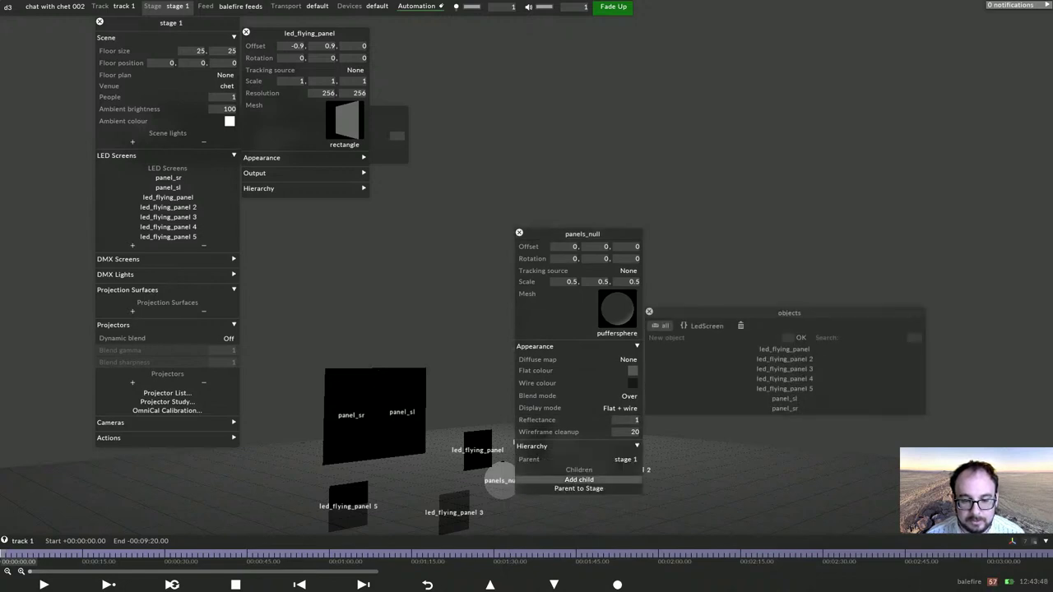
{"action": "left_click", "coordinate": [784, 349]}
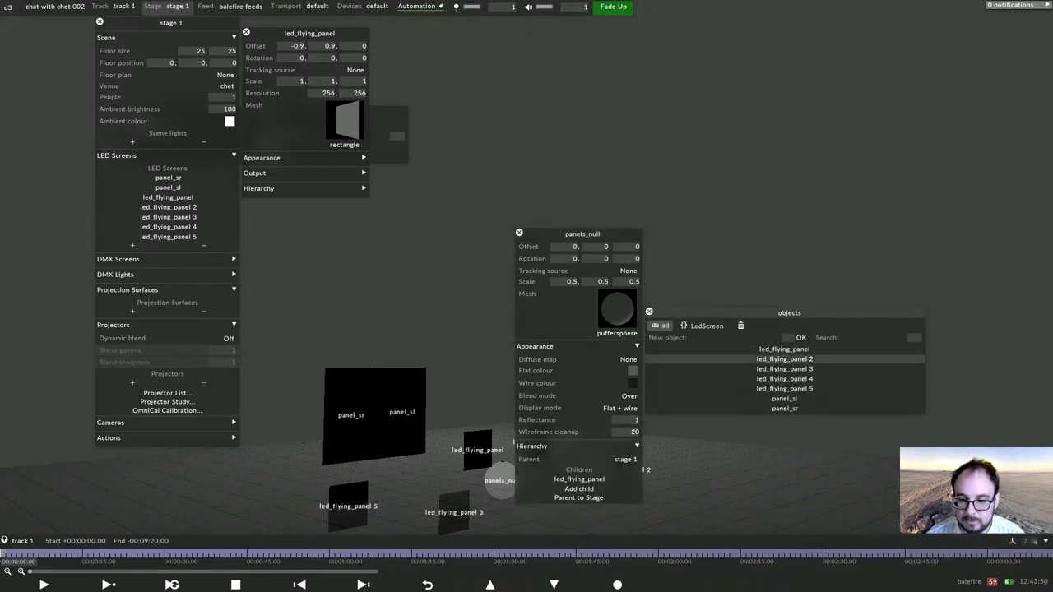
Add led_flying_panel 2, 3, 4 and 5 as children of the panels_null prop.
{"action": "left_click", "coordinate": [783, 359]}
{"action": "left_click", "coordinate": [784, 369]}
{"action": "left_click", "coordinate": [783, 378]}
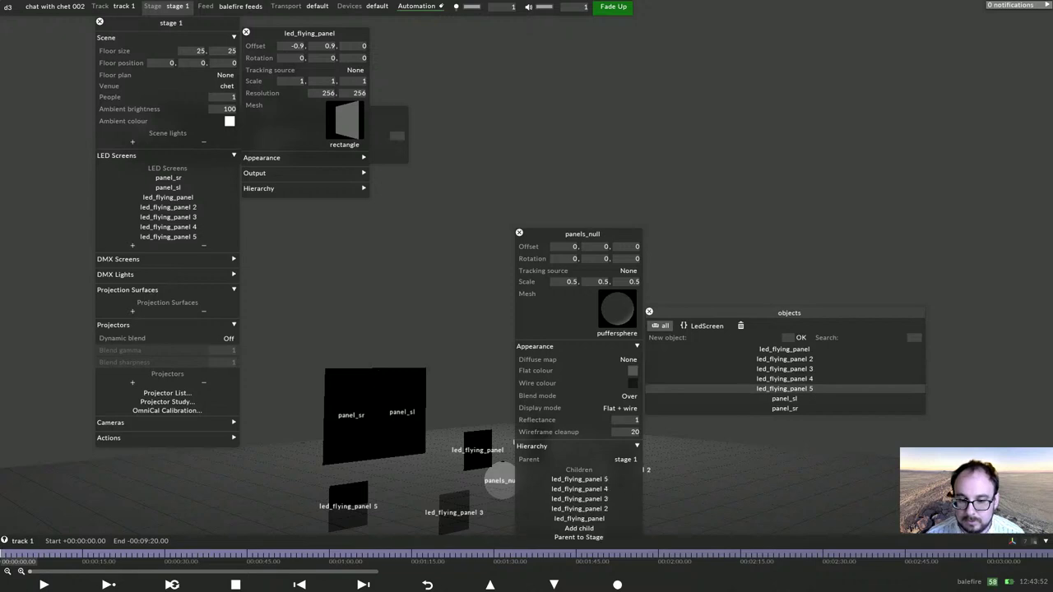
{"action": "left_click", "coordinate": [784, 388]}
Raise the panels_null prop and its child panels to an offset of 5.2 in y.
{"action": "left_click_drag", "start_coordinate": [596, 234], "coordinate": [779, 204]}
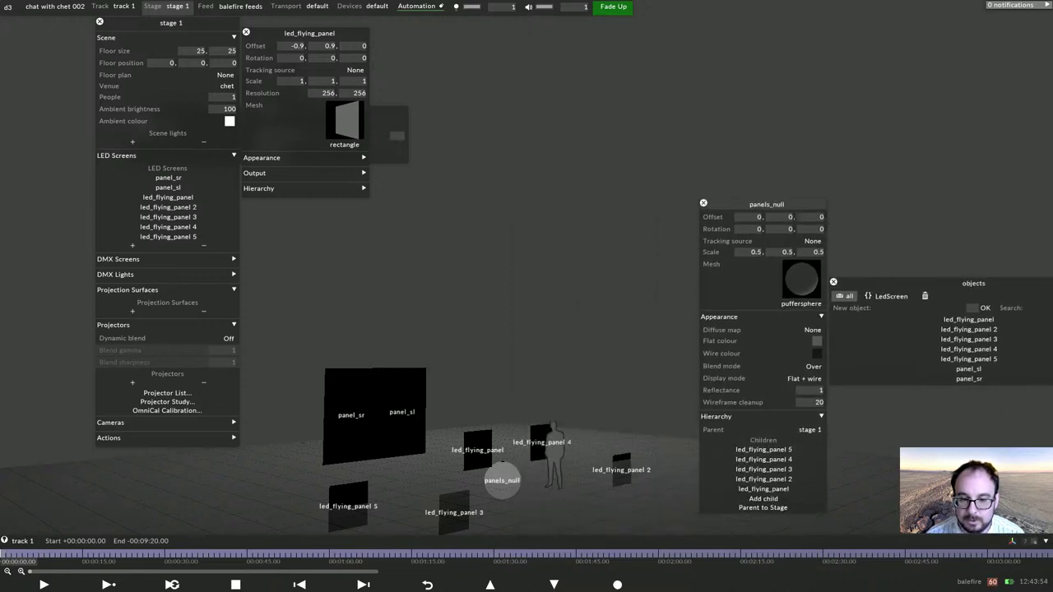
{"action": "scroll", "coordinate": [777, 216], "scroll_direction": "up", "scroll_amount": 14}
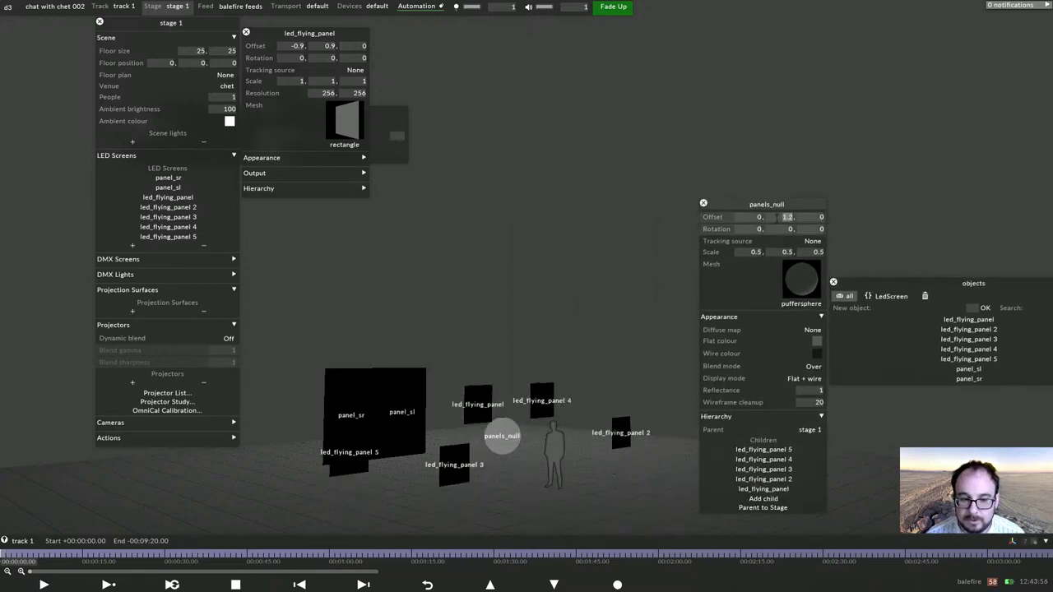
{"action": "scroll", "coordinate": [775, 217], "scroll_direction": "down", "scroll_amount": 9}
{"action": "scroll", "coordinate": [776, 217], "scroll_direction": "up", "scroll_amount": 15}
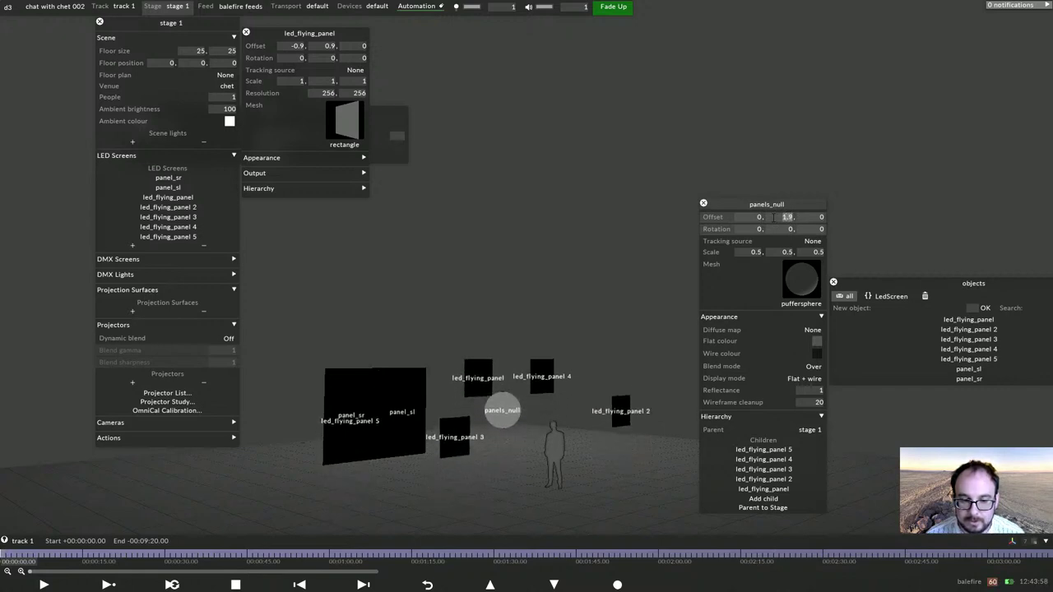
{"action": "scroll", "coordinate": [772, 217], "scroll_direction": "up", "scroll_amount": 3}
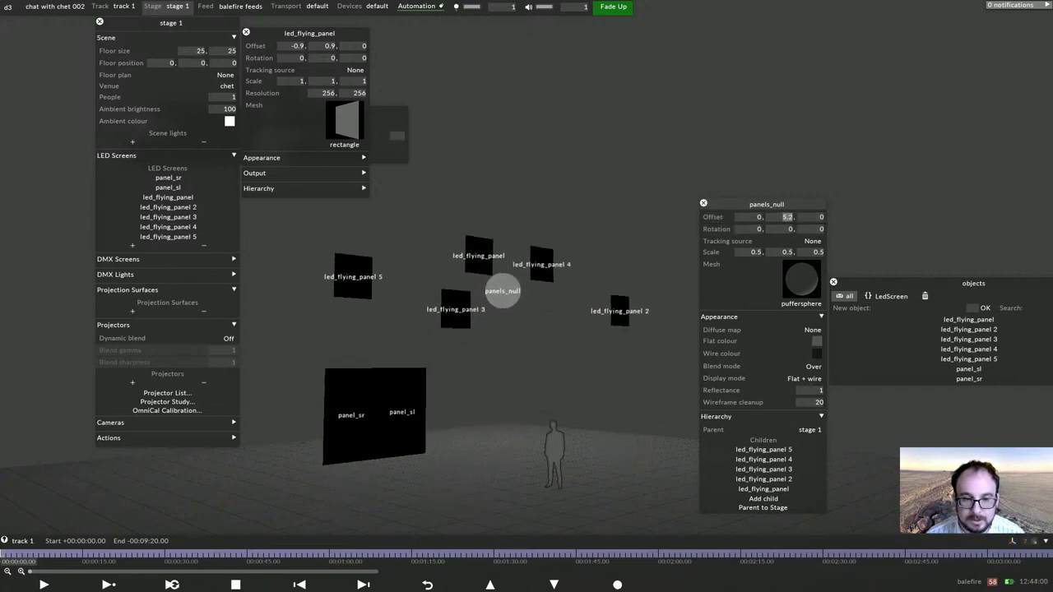
Offset led_flying_panel to -2.9 in x and -1.5 in y relative to panels_null.
{"action": "right_click", "coordinate": [478, 256]}
{"action": "scroll", "coordinate": [563, 276], "scroll_direction": "down", "scroll_amount": 13}
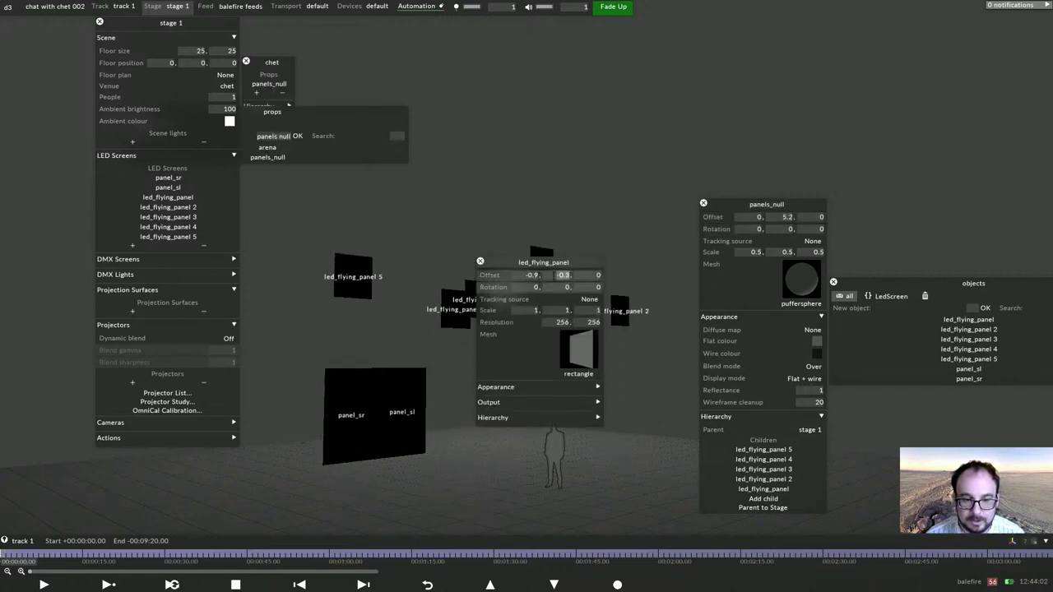
{"action": "scroll", "coordinate": [563, 275], "scroll_direction": "down", "scroll_amount": 6}
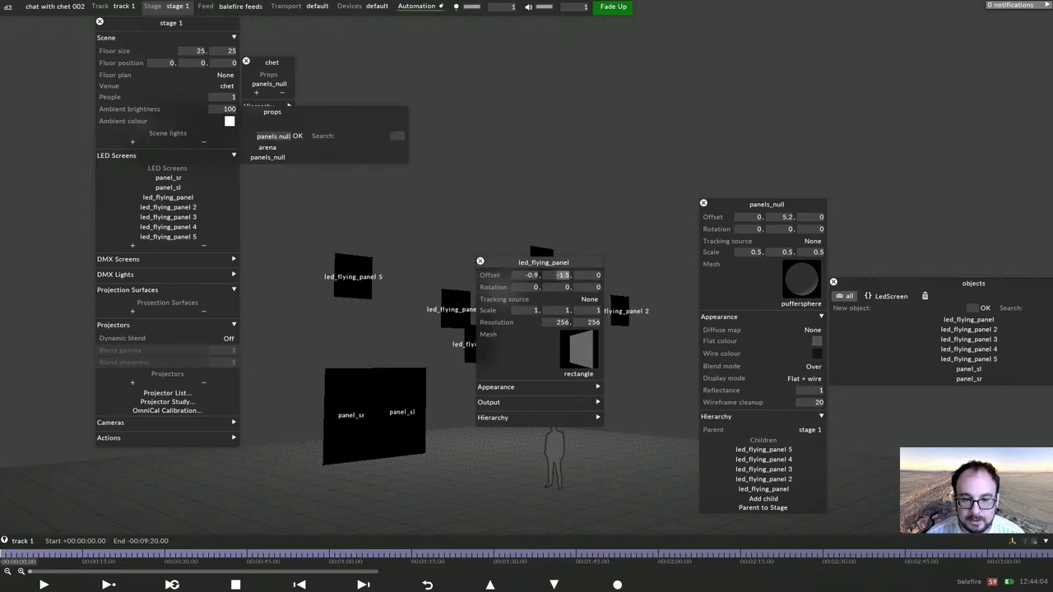
{"action": "scroll", "coordinate": [550, 277], "scroll_direction": "down", "scroll_amount": 2}
{"action": "scroll", "coordinate": [550, 277], "scroll_direction": "up", "scroll_amount": 2}
{"action": "scroll", "coordinate": [532, 276], "scroll_direction": "down", "scroll_amount": 20}
{"action": "left_click_drag", "start_coordinate": [538, 262], "coordinate": [772, 276]}
Offset led_flying_panel 4 to -1.3 in y and led_flying_panel 5 to -0.7 in y, and close both panels' settings.
{"action": "left_click", "coordinate": [541, 263]}
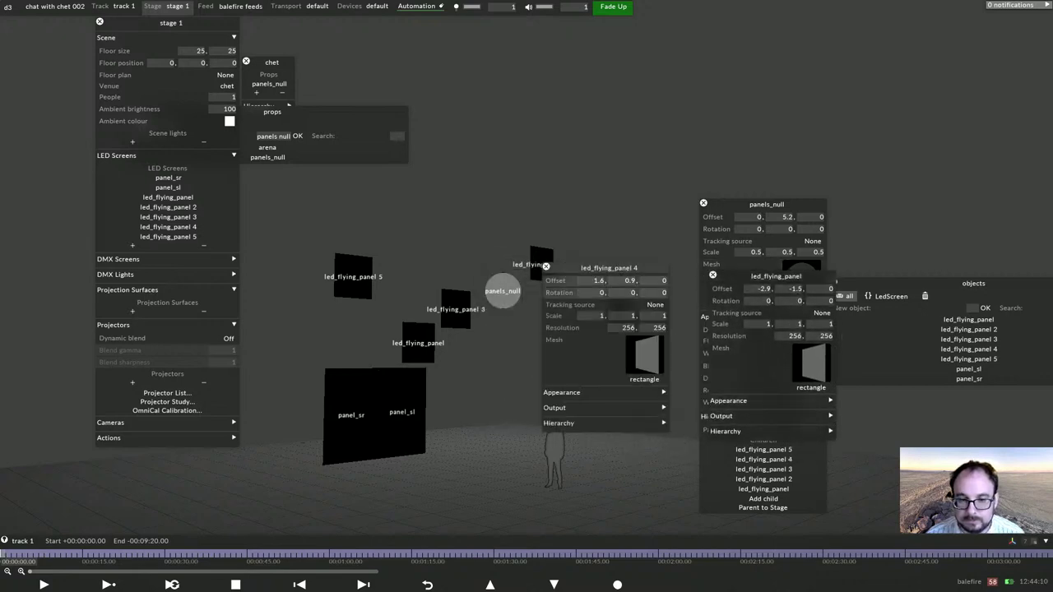
{"action": "scroll", "coordinate": [631, 281], "scroll_direction": "down", "scroll_amount": 20}
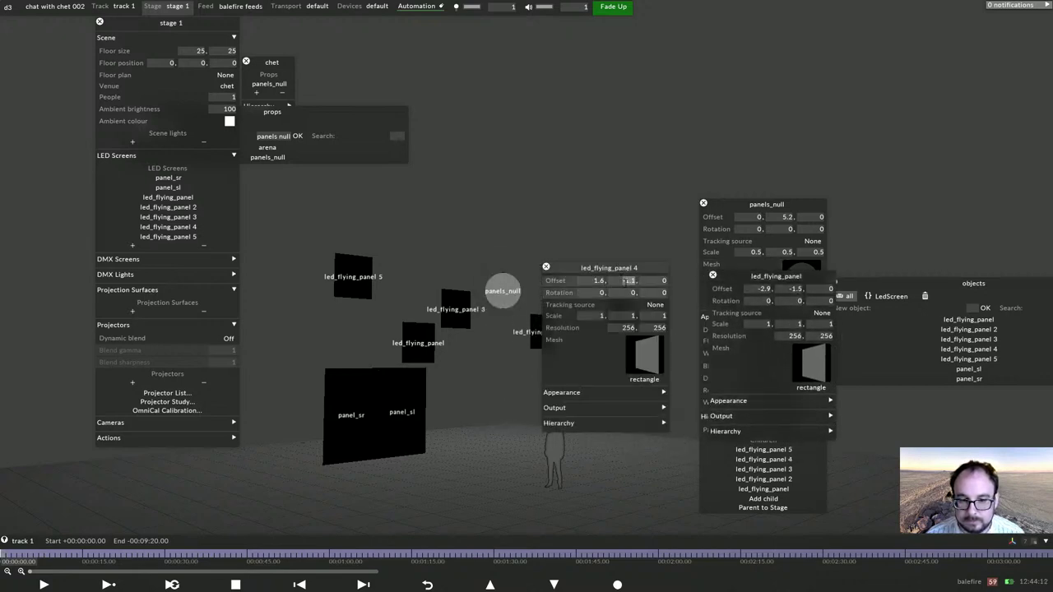
{"action": "left_click", "coordinate": [350, 281]}
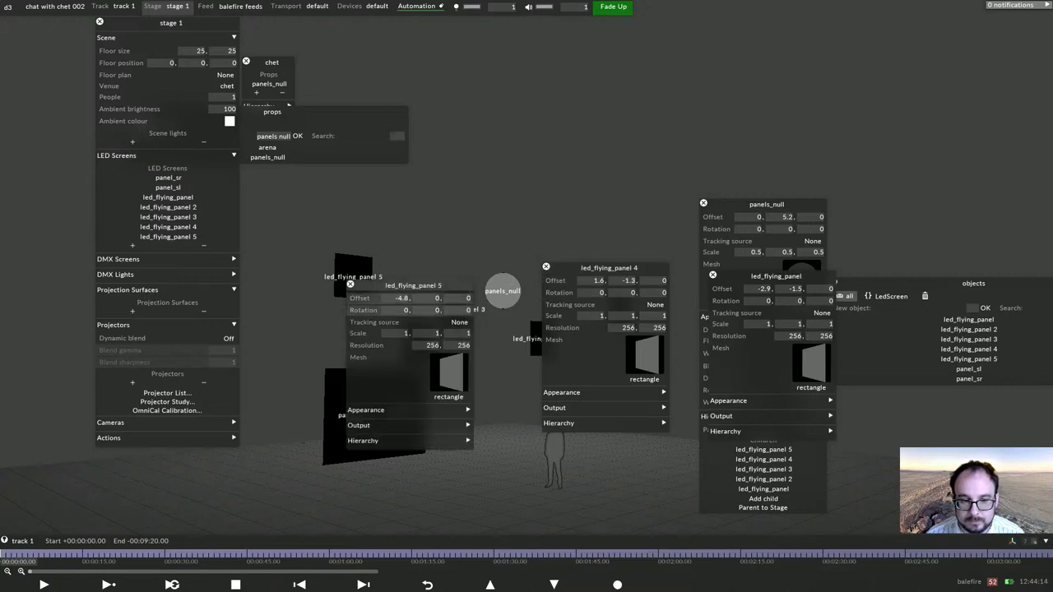
{"action": "scroll", "coordinate": [425, 298], "scroll_direction": "down", "scroll_amount": 7}
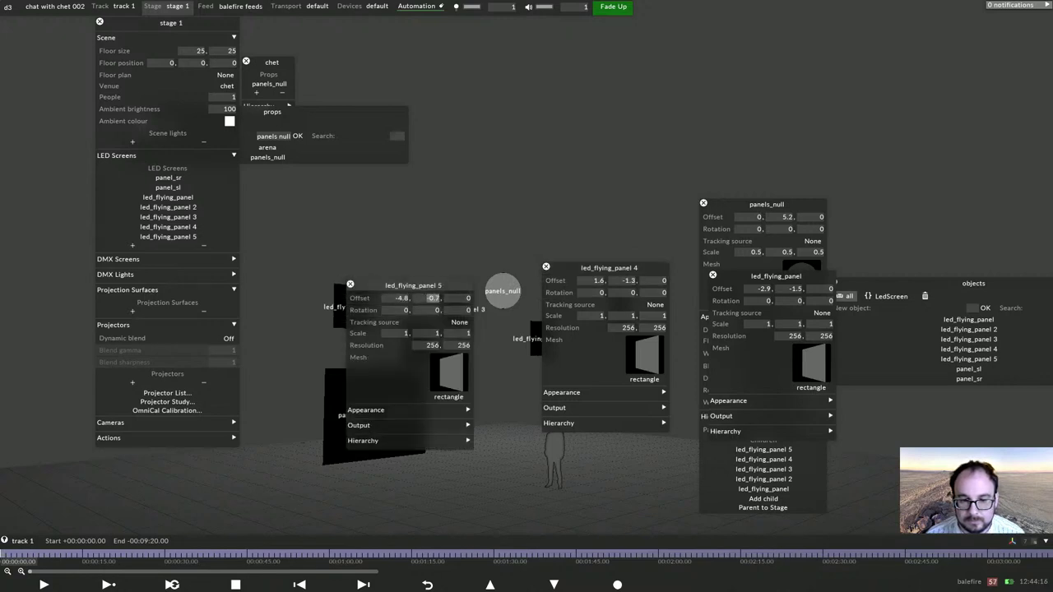
{"action": "left_click", "coordinate": [545, 266]}
{"action": "left_click", "coordinate": [350, 284]}
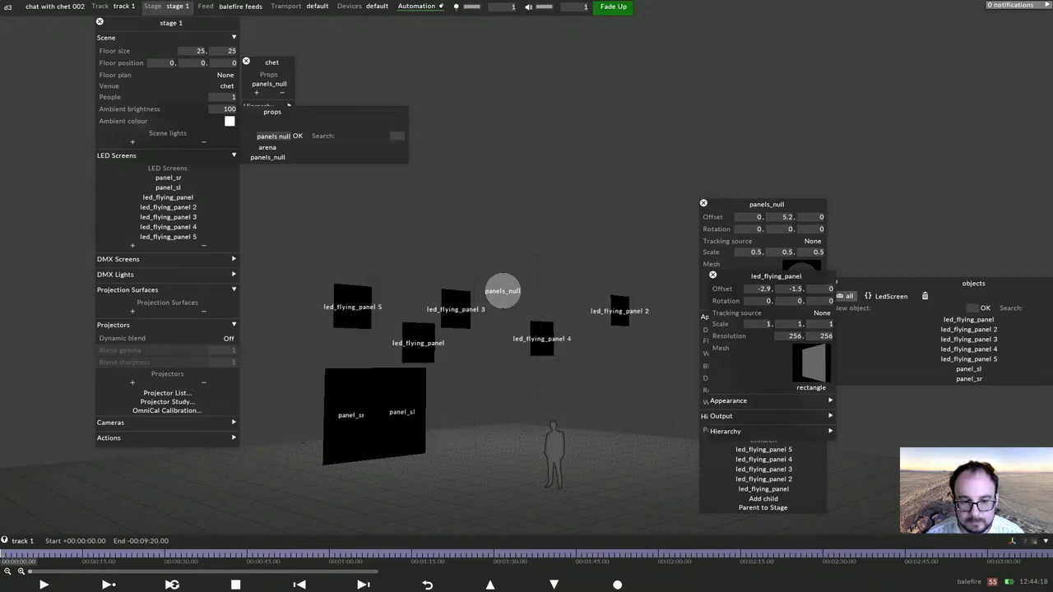
Lower the panels_null prop to an offset of 4.2 in y.
{"action": "left_click_drag", "start_coordinate": [691, 301], "coordinate": [638, 301]}
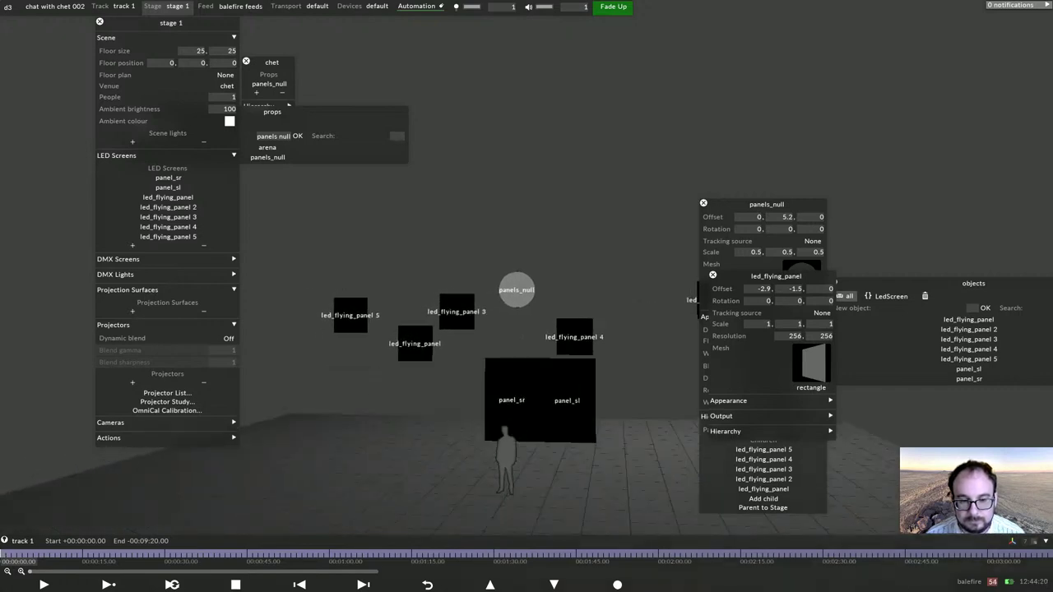
{"action": "middle_click_drag", "start_coordinate": [639, 301], "coordinate": [666, 325]}
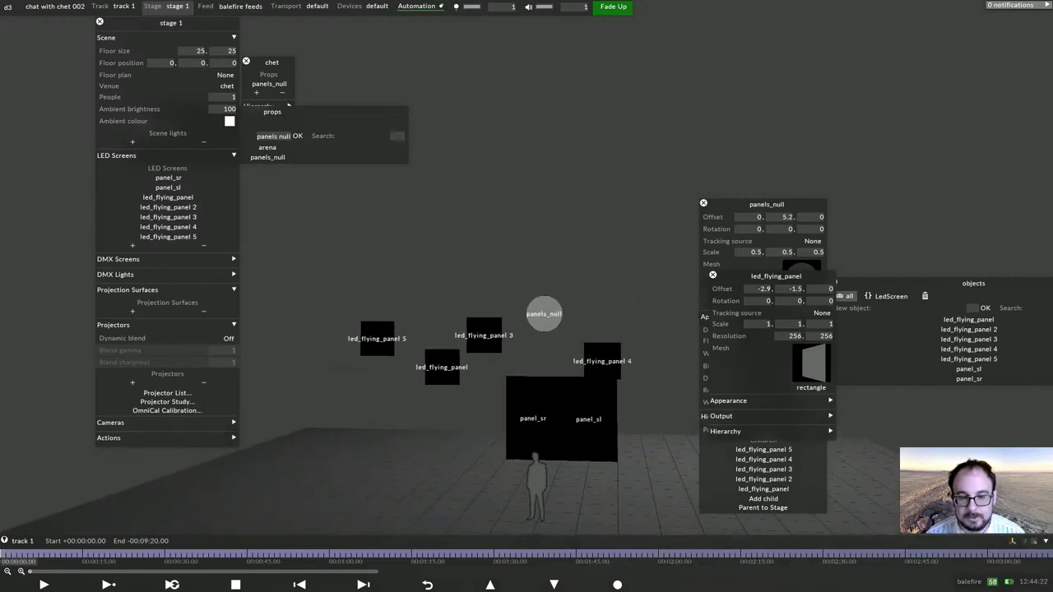
{"action": "scroll", "coordinate": [639, 300], "scroll_direction": "down", "scroll_amount": 2}
{"action": "right_click", "coordinate": [540, 310]}
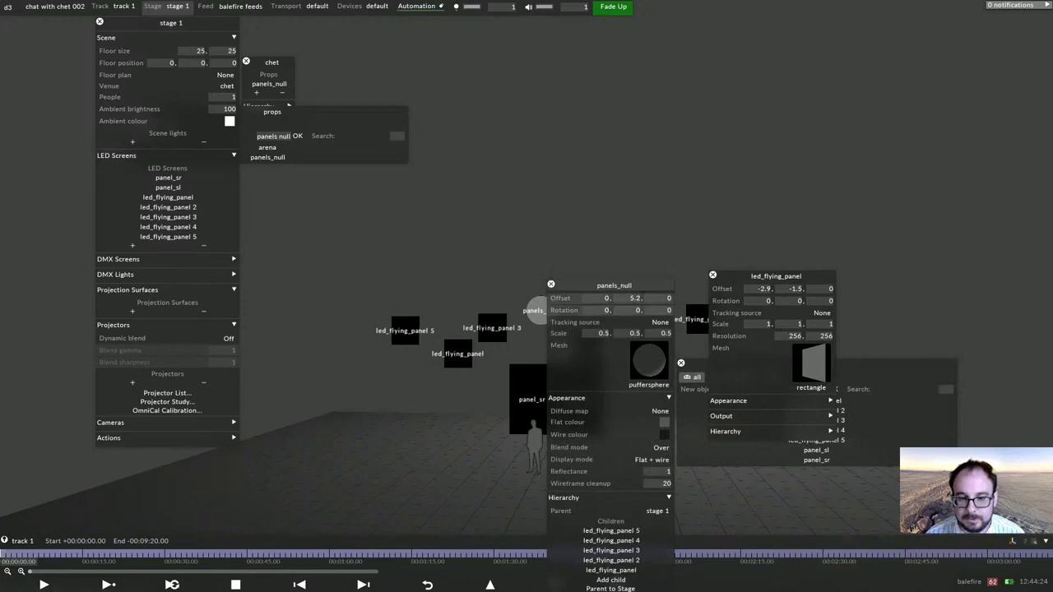
{"action": "mouse_move", "coordinate": [635, 298]}
{"action": "left_mouse_down"}
{"action": "mouse_move", "coordinate": [625, 306]}
{"action": "mouse_move", "coordinate": [632, 299]}
{"action": "left_mouse_up"}
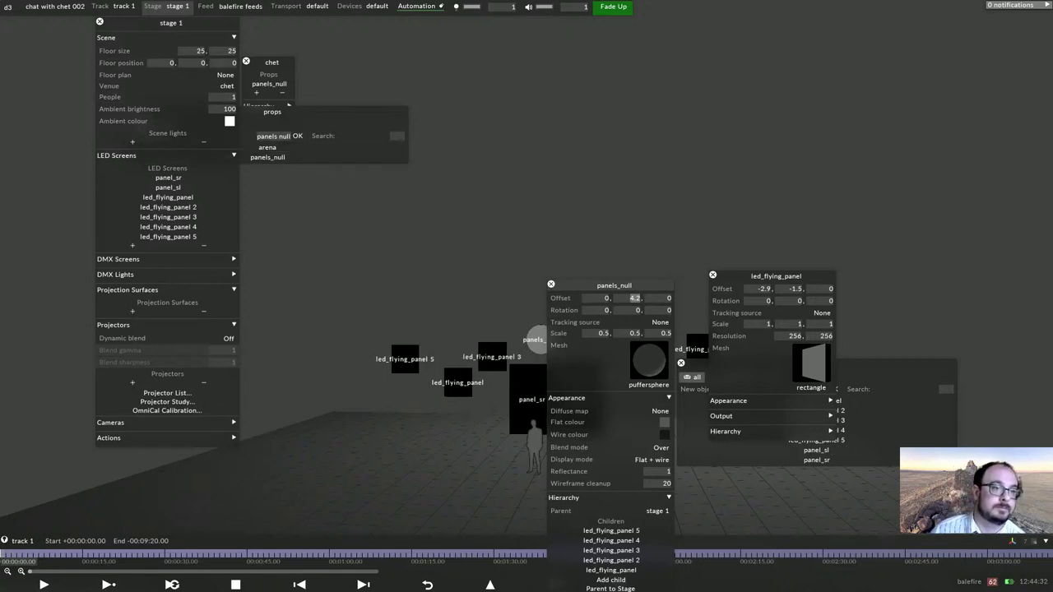
Assign the spikemark_spr axis flying_panels_pos_y to the panels_null object with the property offset.y.
{"action": "left_click", "coordinate": [366, 6]}
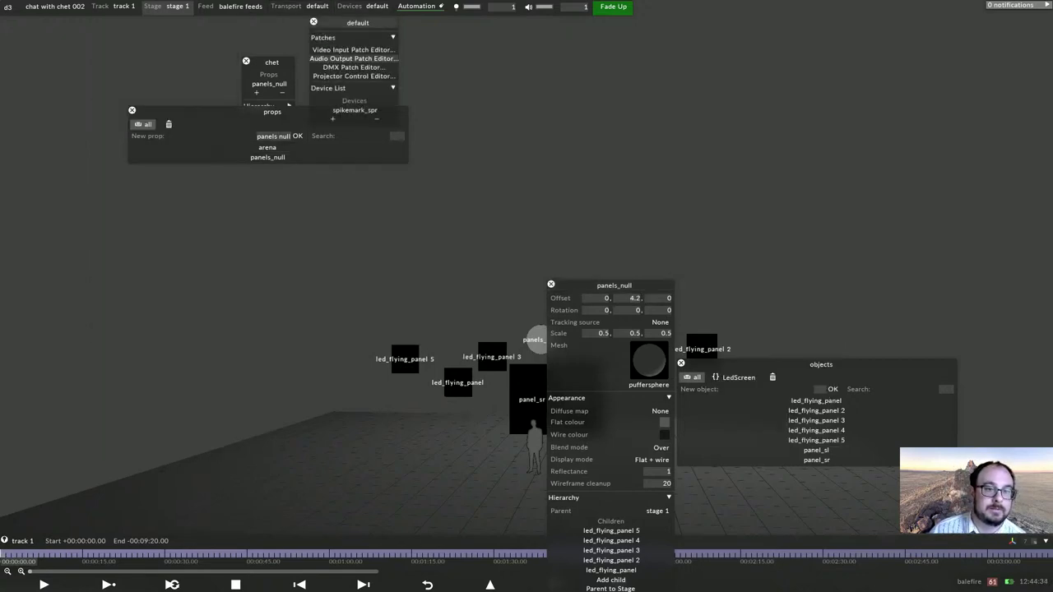
{"action": "left_click", "coordinate": [354, 110]}
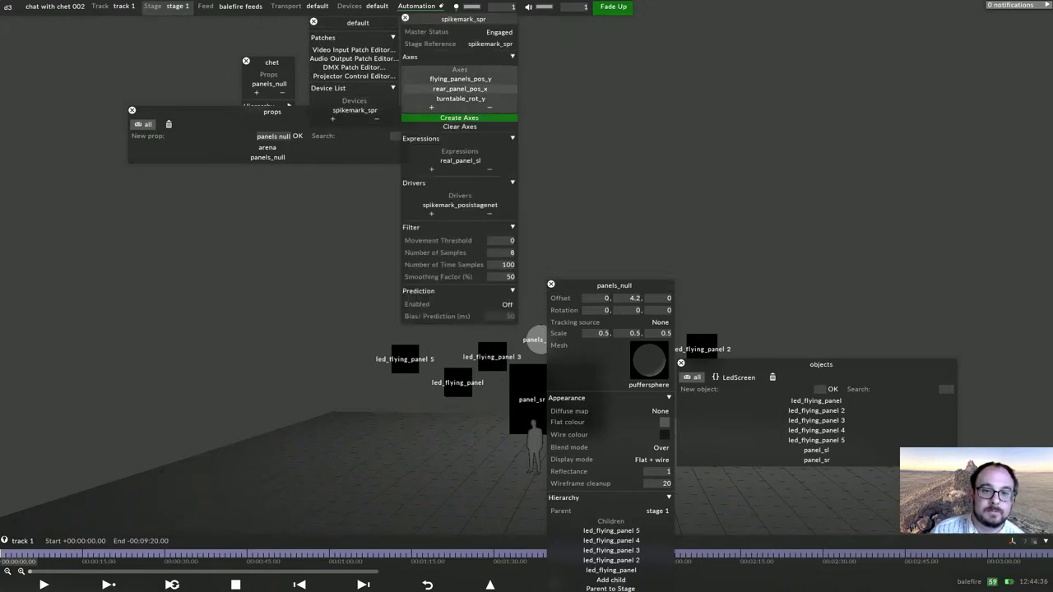
{"action": "left_click", "coordinate": [460, 79]}
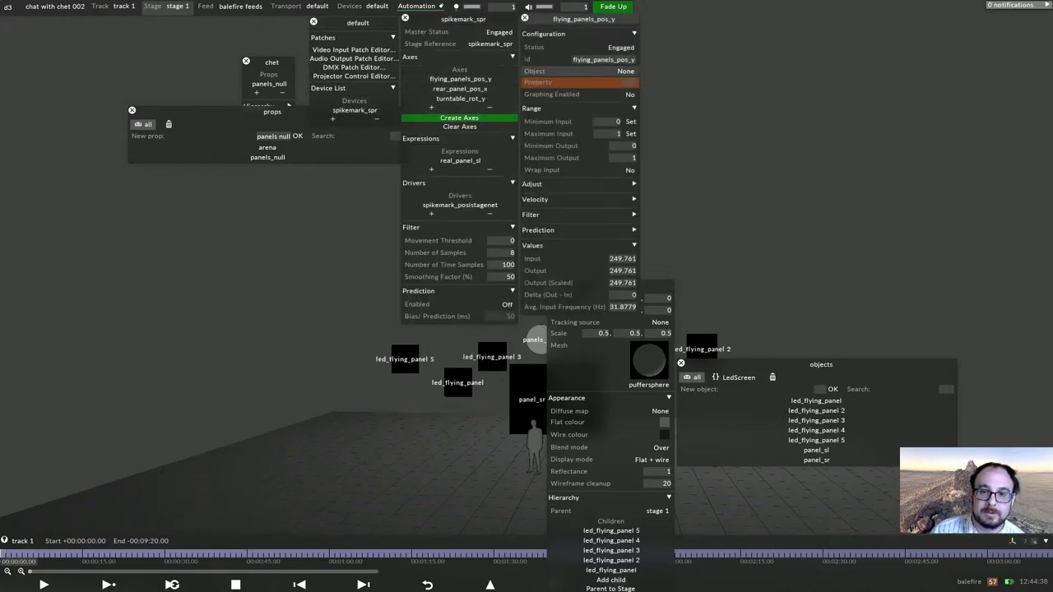
{"action": "left_click", "coordinate": [625, 70]}
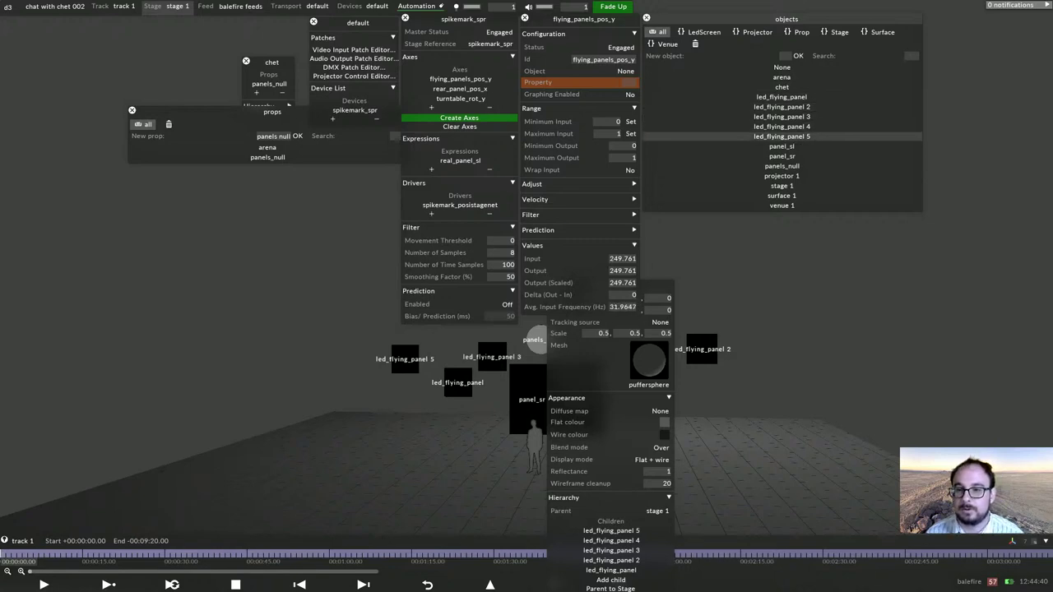
{"action": "left_click", "coordinate": [781, 166]}
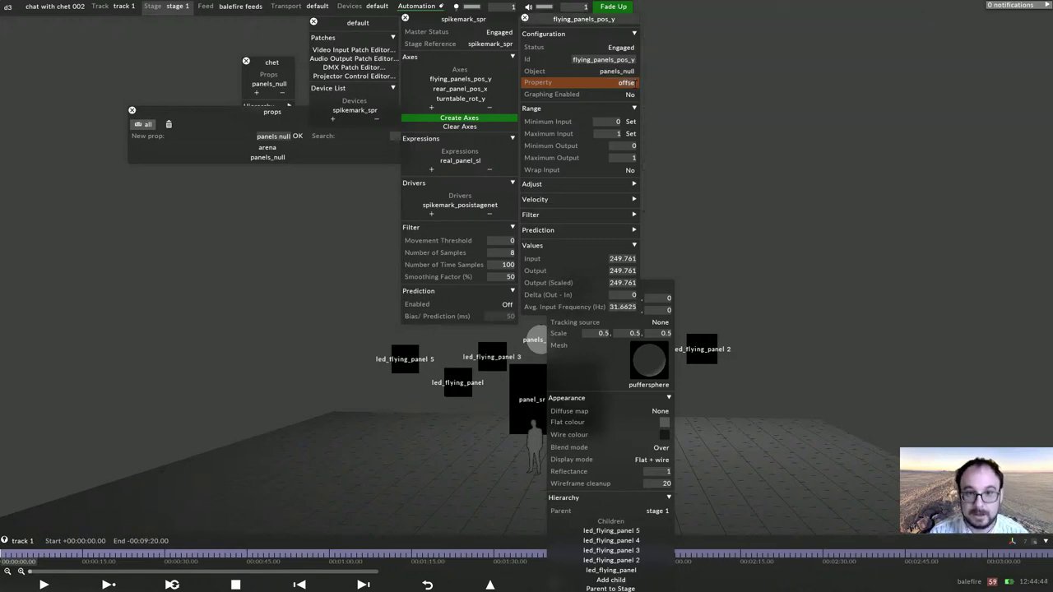
{"action": "type", "text": "offset.y"}
{"action": "key", "text": "Return"}
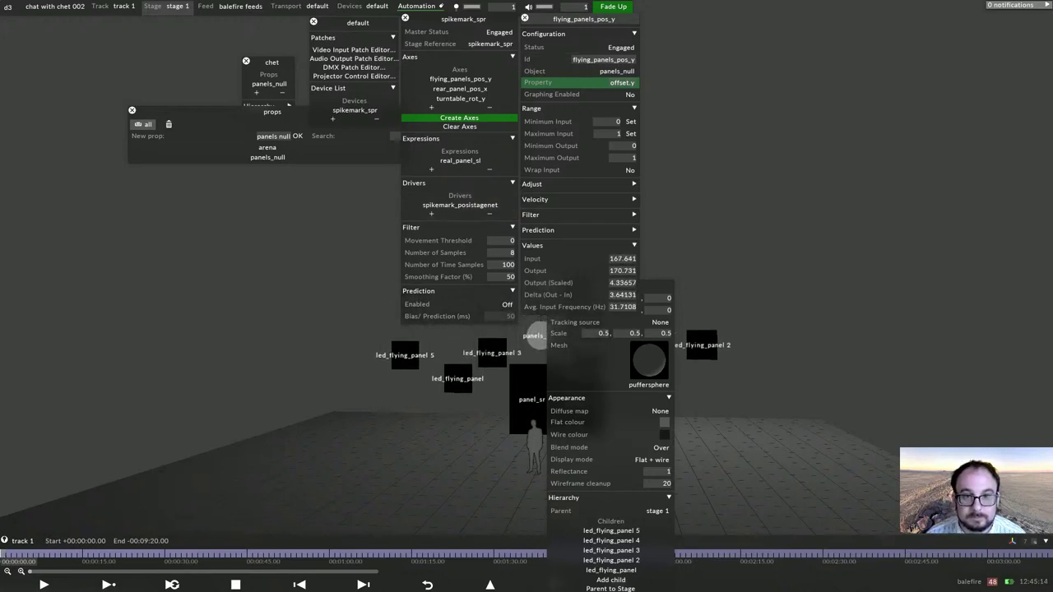
{"action": "left_click_drag", "start_coordinate": [584, 18], "coordinate": [928, 7]}
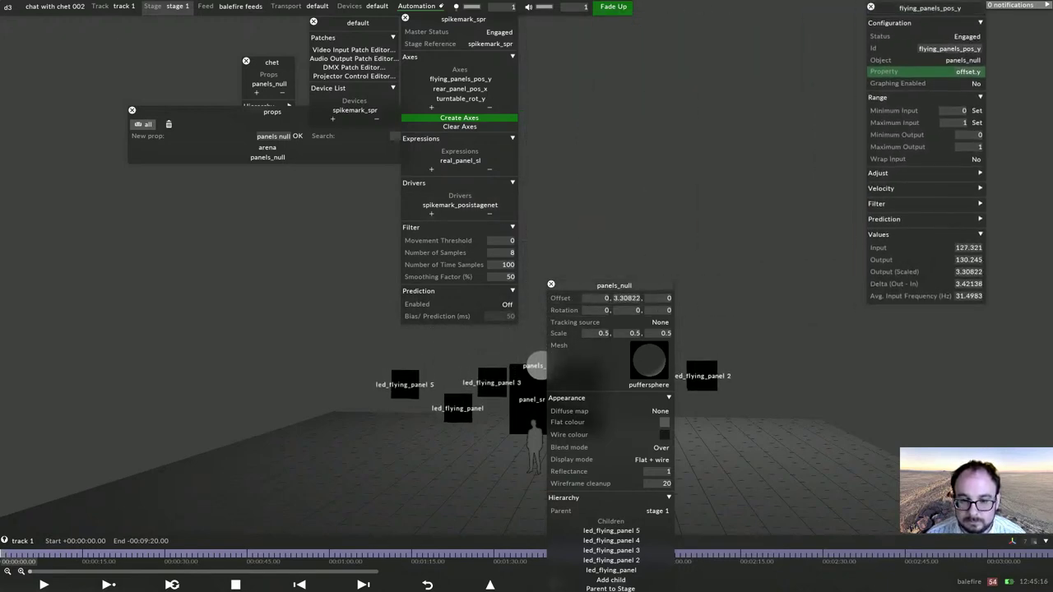
{"action": "left_click_drag", "start_coordinate": [614, 286], "coordinate": [811, 247]}
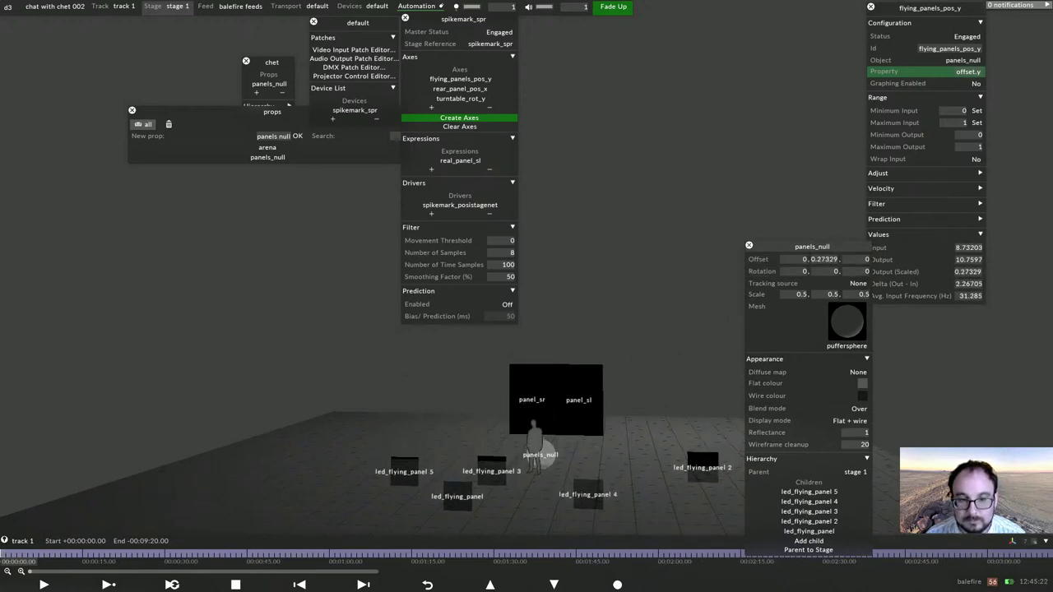
Set the flying_panels_pos_y axis' Minimum Output to 182 and capture the live input as its Minimum Input.
{"action": "right_click", "coordinate": [459, 79]}
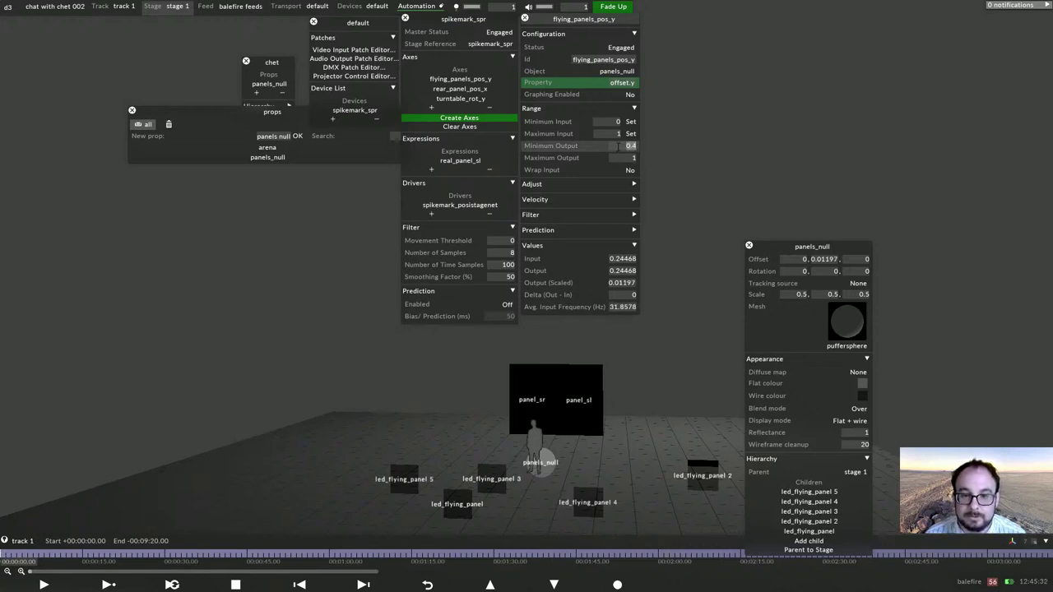
{"action": "type", "text": "01"}
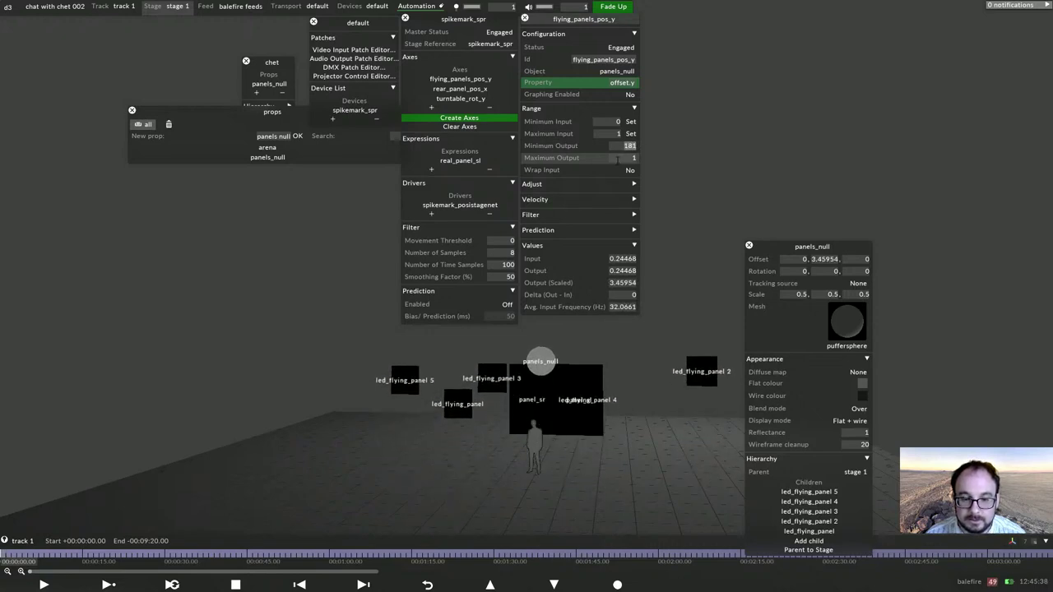
{"action": "left_click_drag", "start_coordinate": [526, 485], "coordinate": [563, 460]}
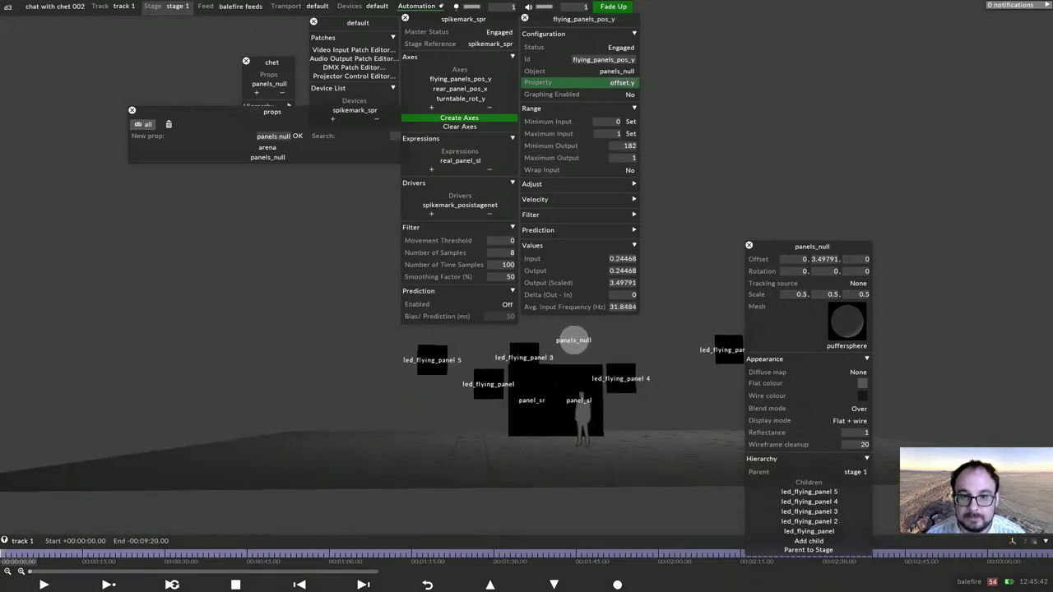
{"action": "left_click", "coordinate": [630, 121]}
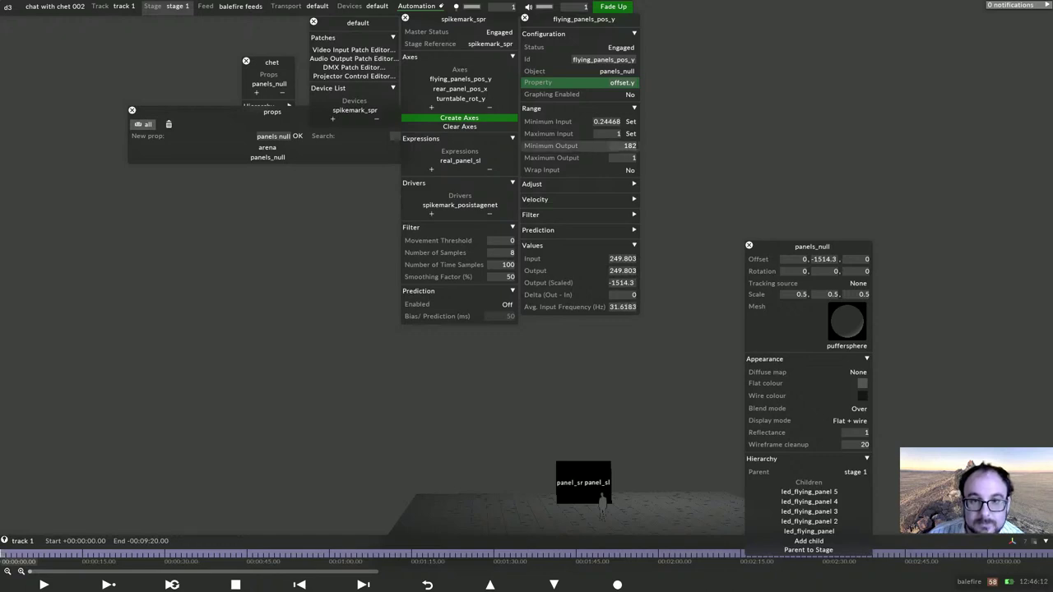
Capture the live input as the flying_panels_pos_y axis' Maximum Input, set its Maximum Output to 370, and close all open editors.
{"action": "left_click", "coordinate": [630, 134]}
{"action": "left_click", "coordinate": [632, 157]}
{"action": "scroll", "coordinate": [633, 158], "scroll_direction": "up", "scroll_amount": 6}
{"action": "key", "text": "BackSpace"}
{"action": "key", "text": "BackSpace"}
{"action": "type", "text": "36"}
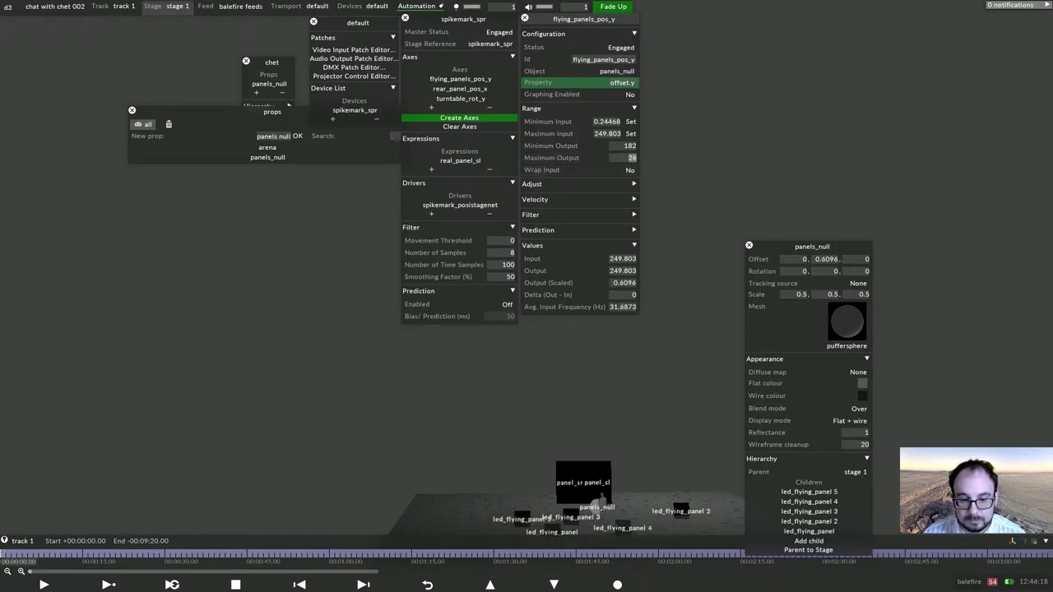
{"action": "scroll", "coordinate": [629, 158], "scroll_direction": "up", "scroll_amount": 20}
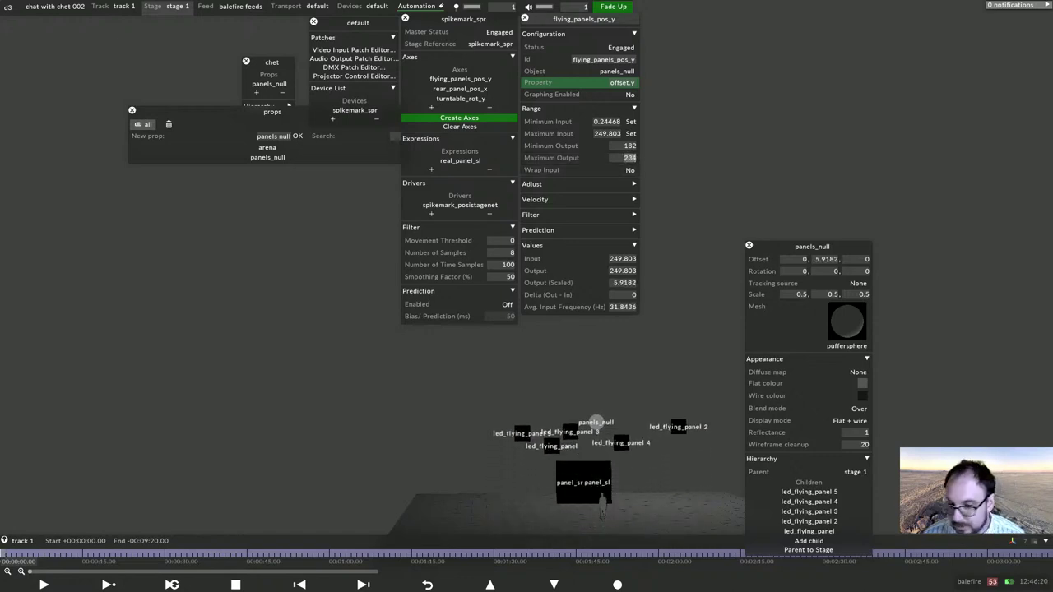
{"action": "key", "text": "BackSpace"}
{"action": "key", "text": "BackSpace"}
{"action": "type", "text": "68"}
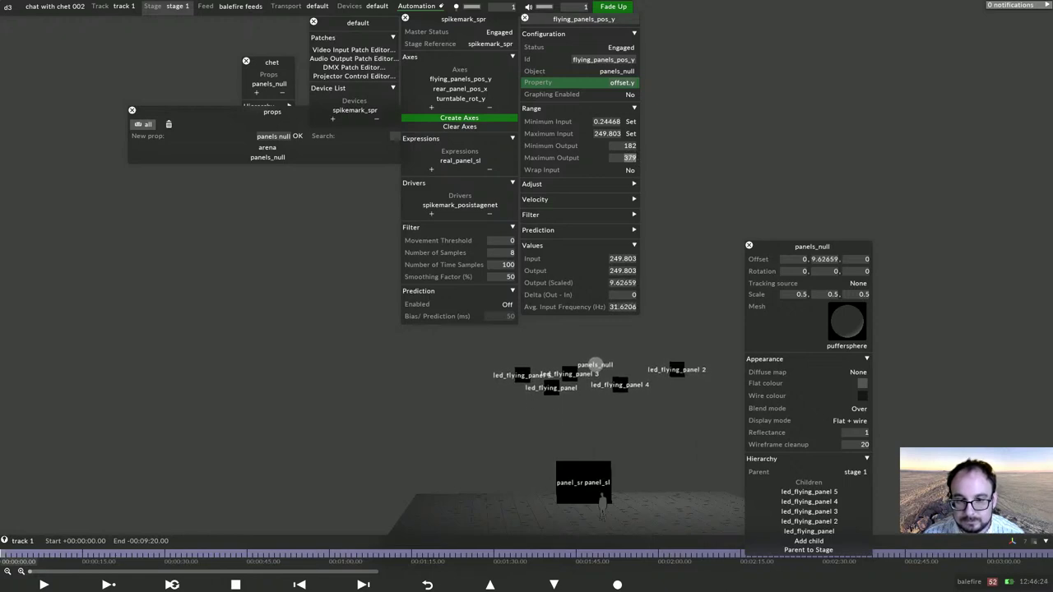
{"action": "key", "text": "BackSpace"}
{"action": "type", "text": "7"}
{"action": "key", "text": "BackSpace"}
{"action": "type", "text": "0"}
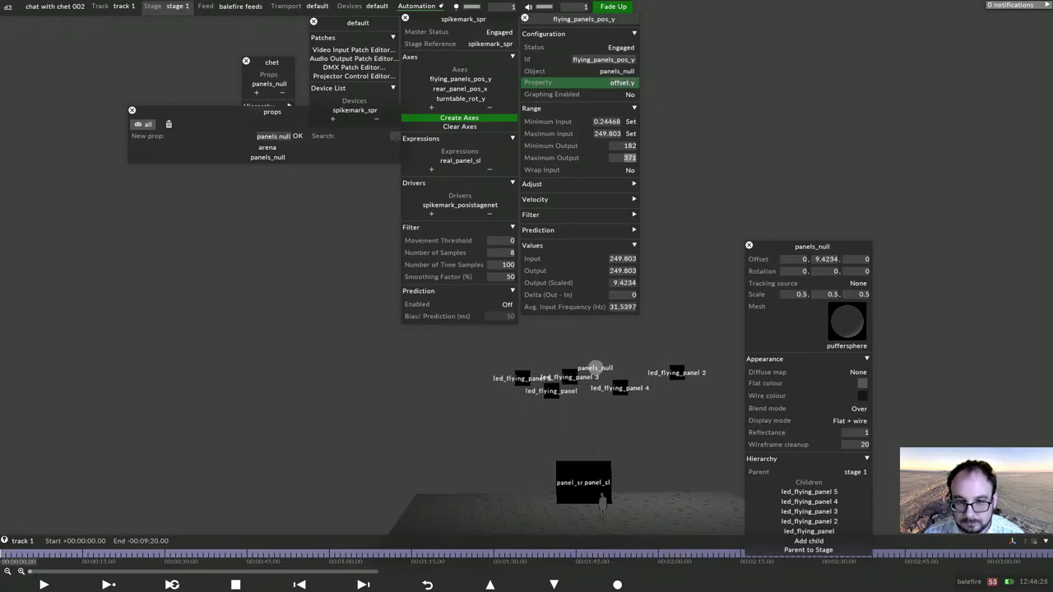
{"action": "key", "text": "Return"}
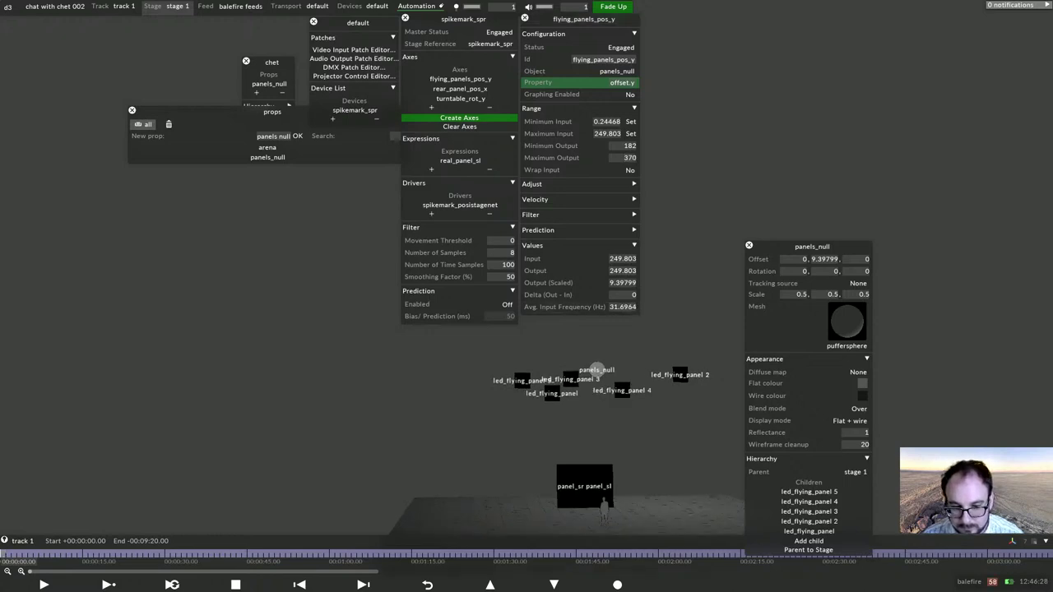
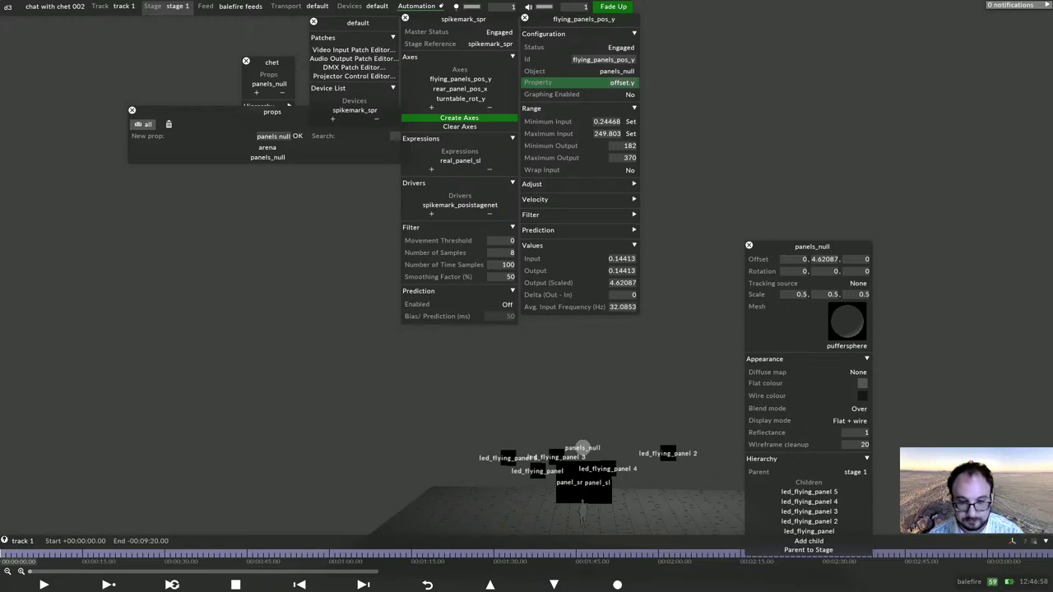
{"action": "key", "text": "Escape"}
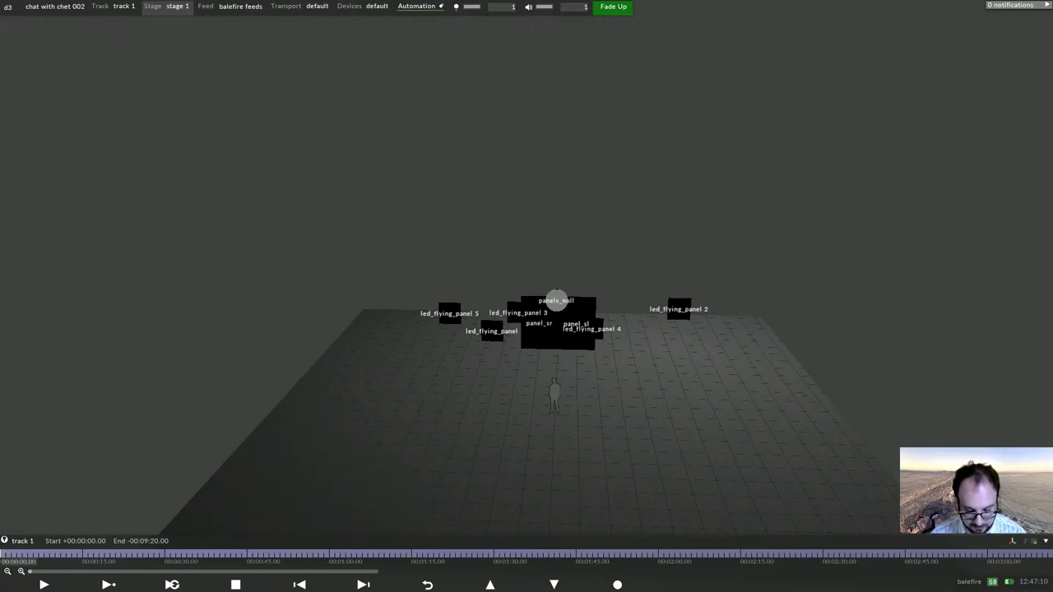
Add a Video layer to track 1 and assign d3_test_16-9.png as its video clip.
{"action": "key", "text": "alt+l"}
{"action": "type", "text": "vid"}
{"action": "key", "text": "Return"}
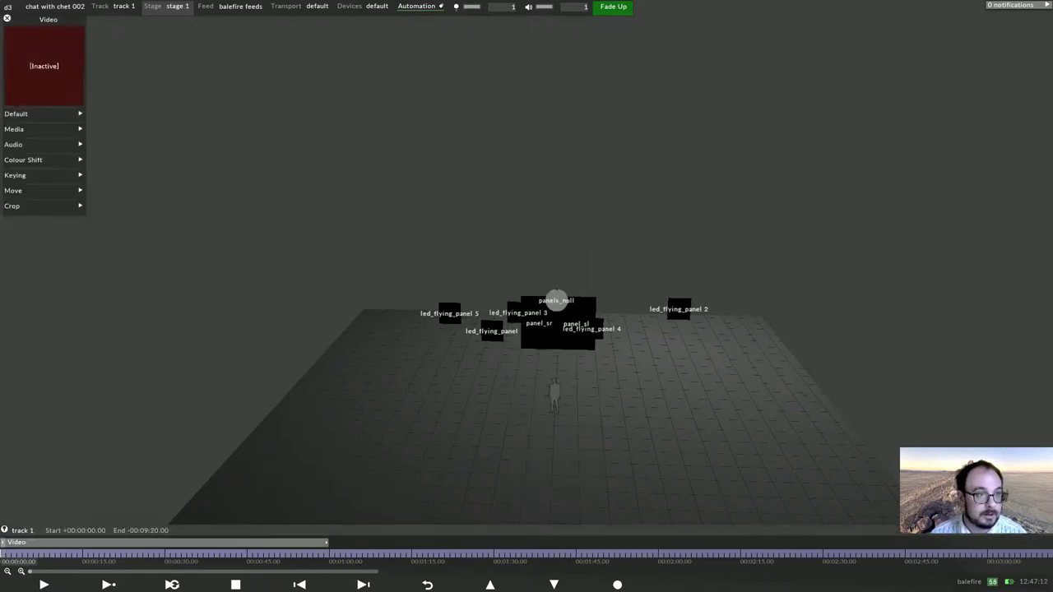
{"action": "left_click", "coordinate": [42, 129]}
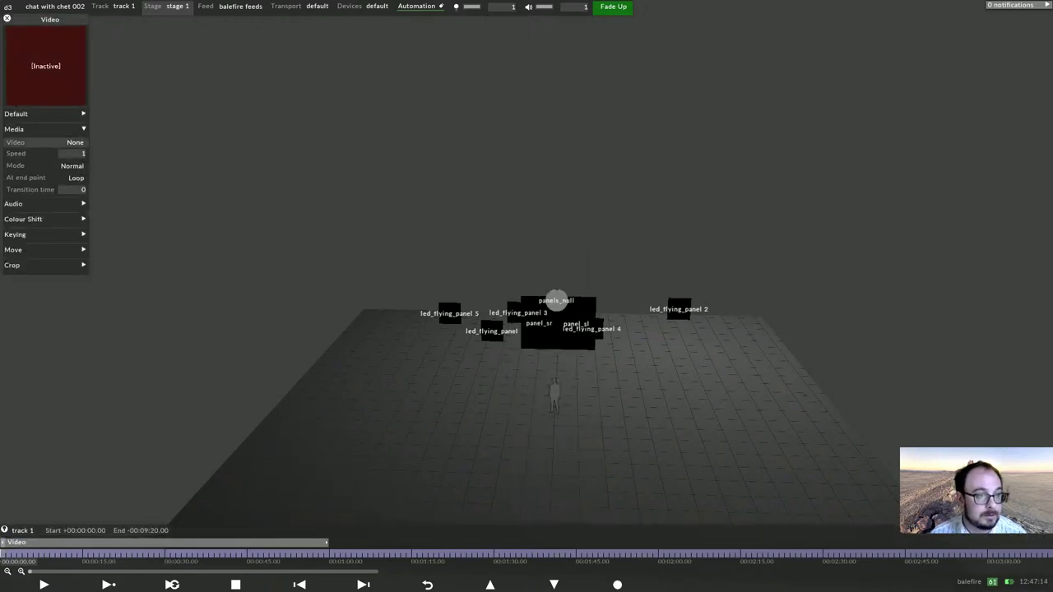
{"action": "left_click", "coordinate": [45, 142]}
{"action": "left_click", "coordinate": [517, 282]}
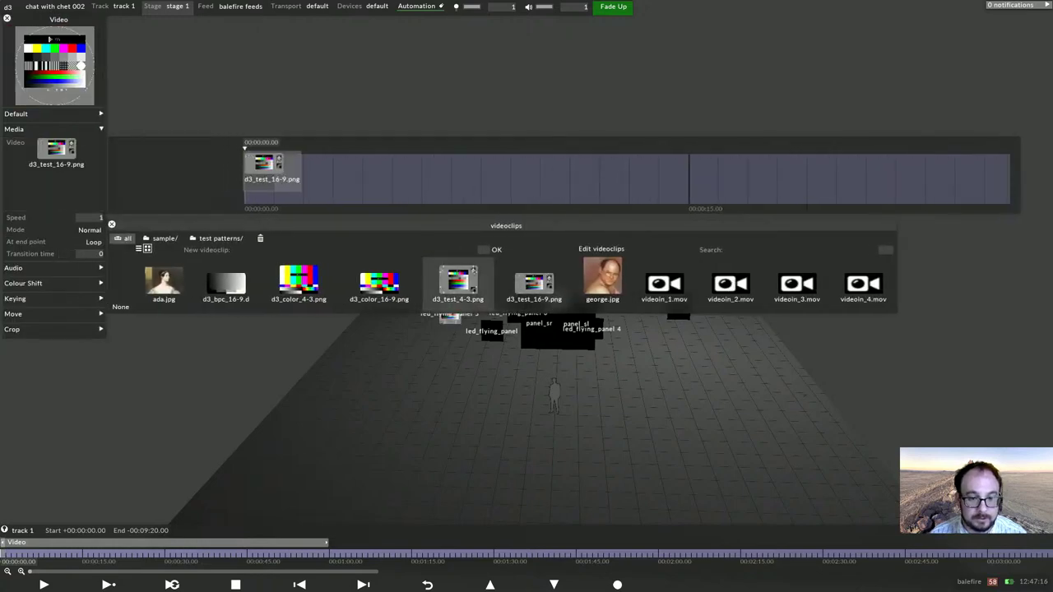
Create a Cylindrical mapping named "all cylindrical tracked" for the Video layer.
{"action": "left_click", "coordinate": [43, 114]}
{"action": "left_click", "coordinate": [77, 151]}
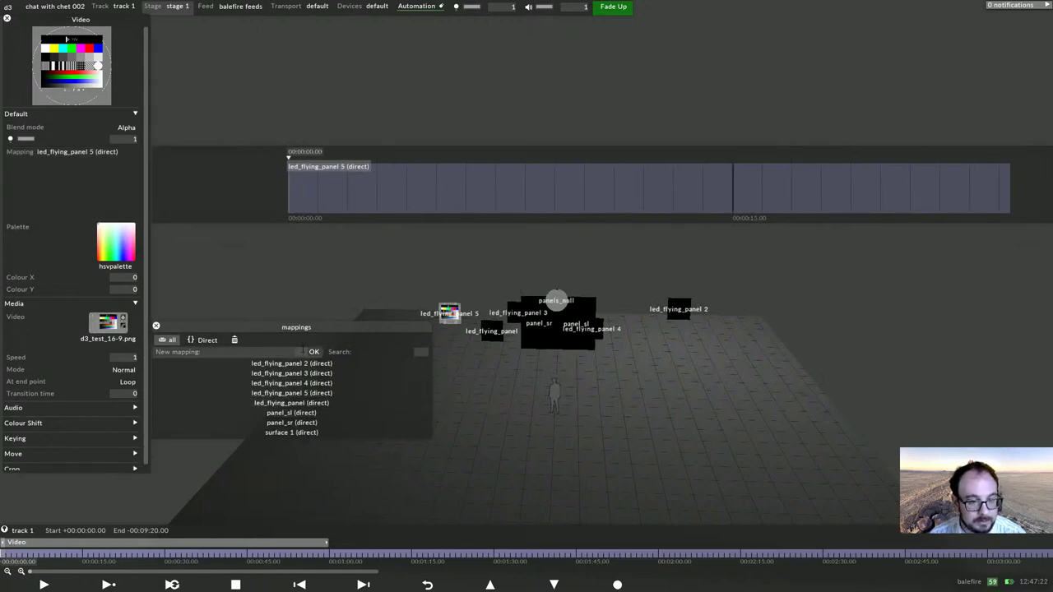
{"action": "left_click", "coordinate": [297, 351]}
{"action": "type", "text": "all cylin"}
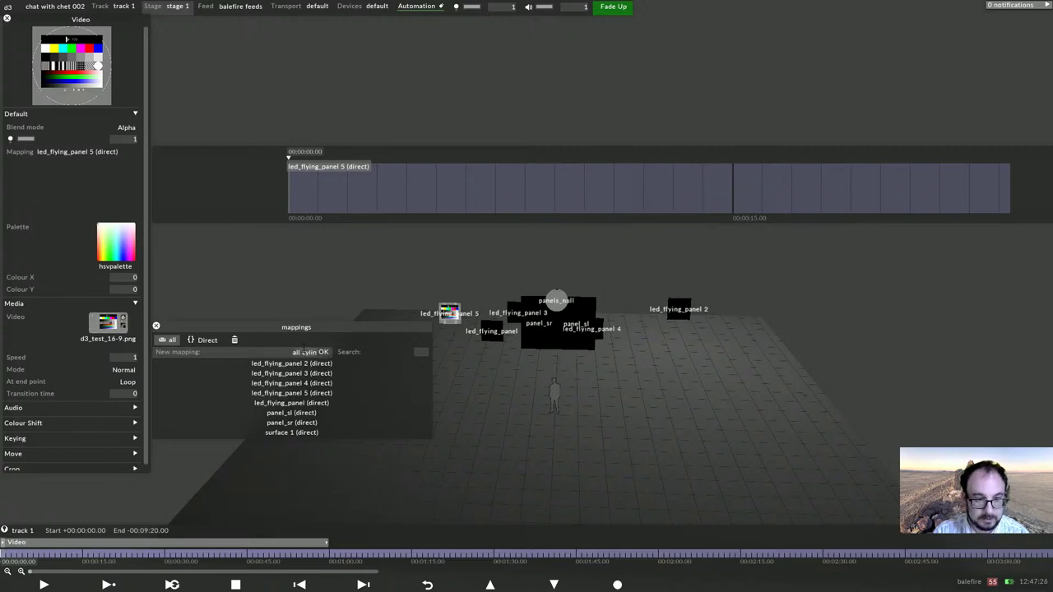
{"action": "type", "text": "drical"}
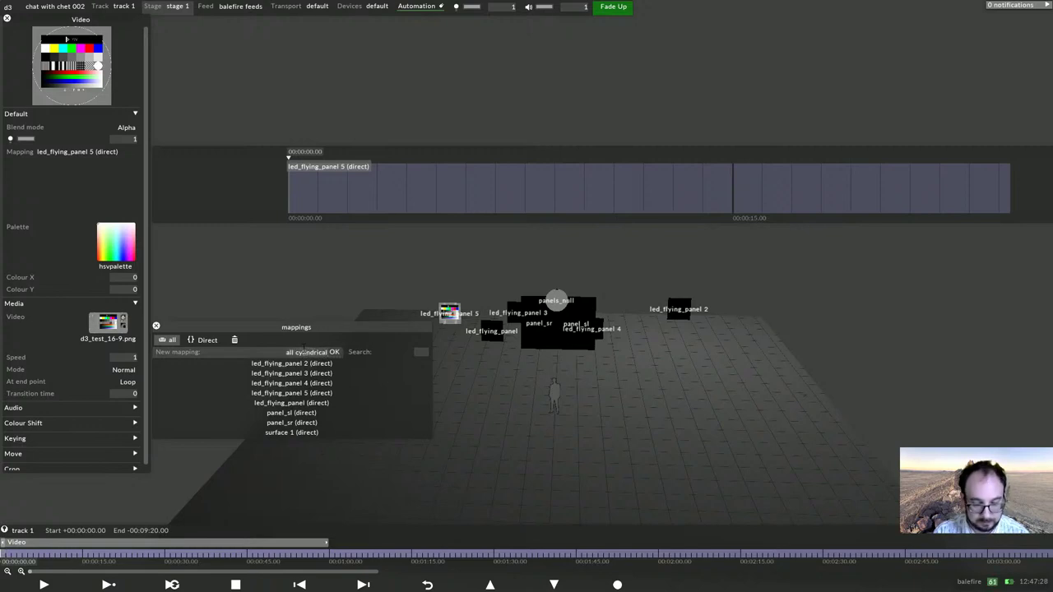
{"action": "type", "text": " tracked"}
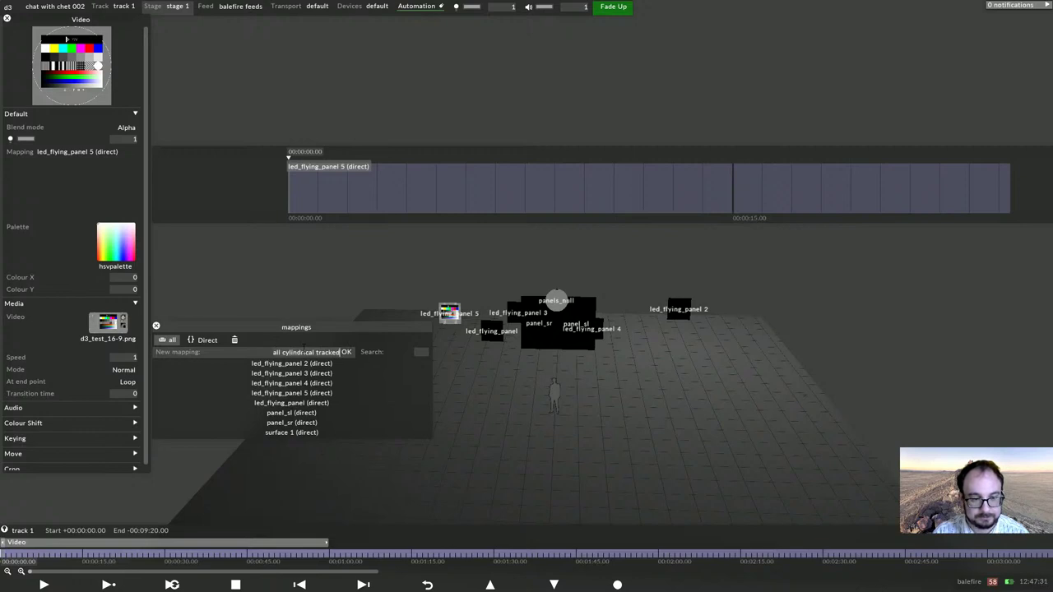
{"action": "key", "text": "Return"}
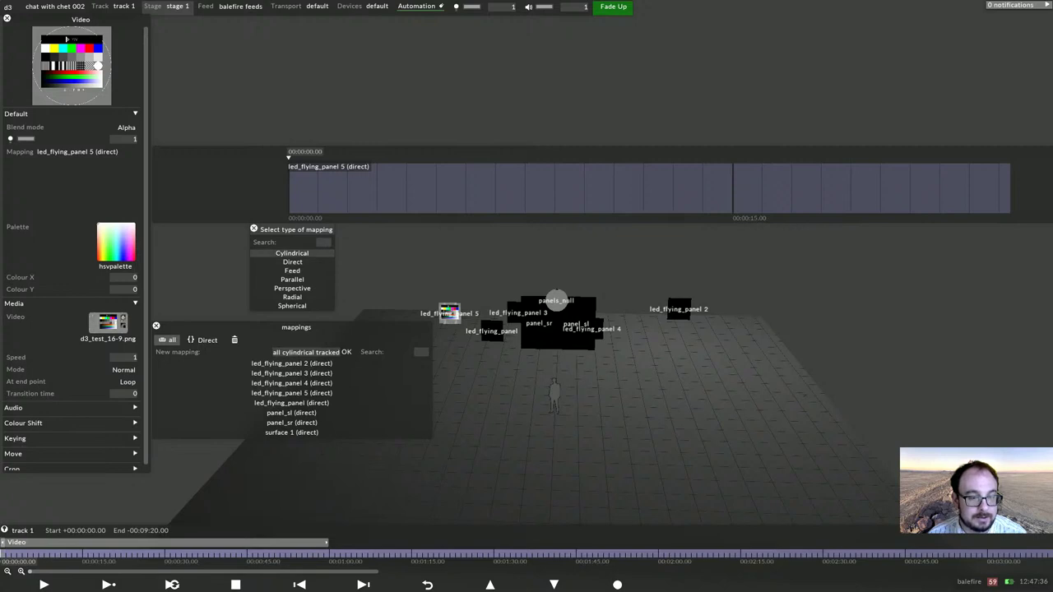
{"action": "left_click", "coordinate": [292, 254]}
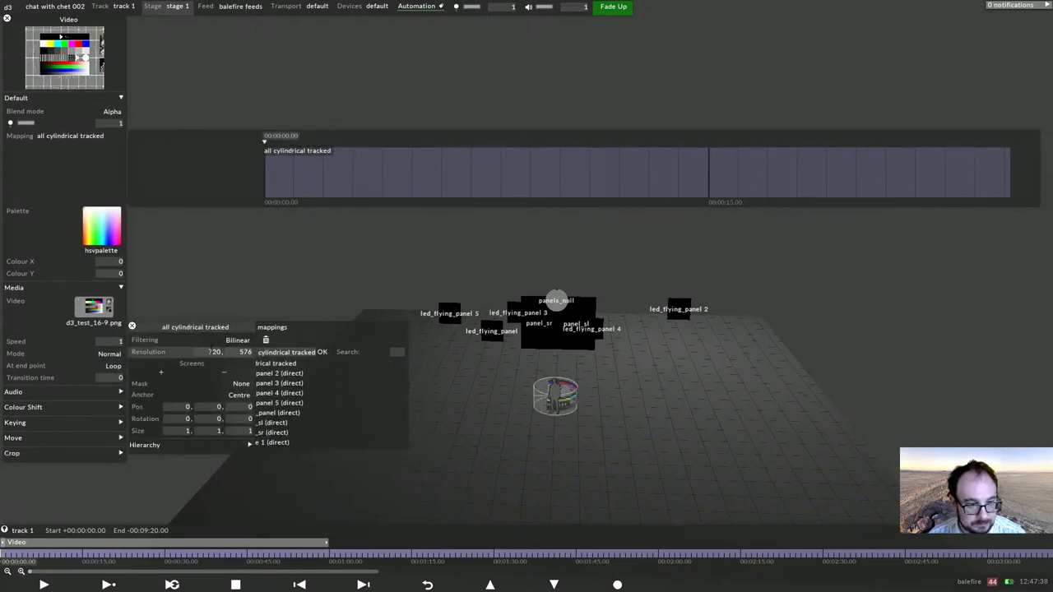
Add led_flying_panel, led_flying_panel 2 to 5, panel_sl and panel_sr as screens of the all cylindrical tracked mapping.
{"action": "left_click", "coordinate": [161, 371]}
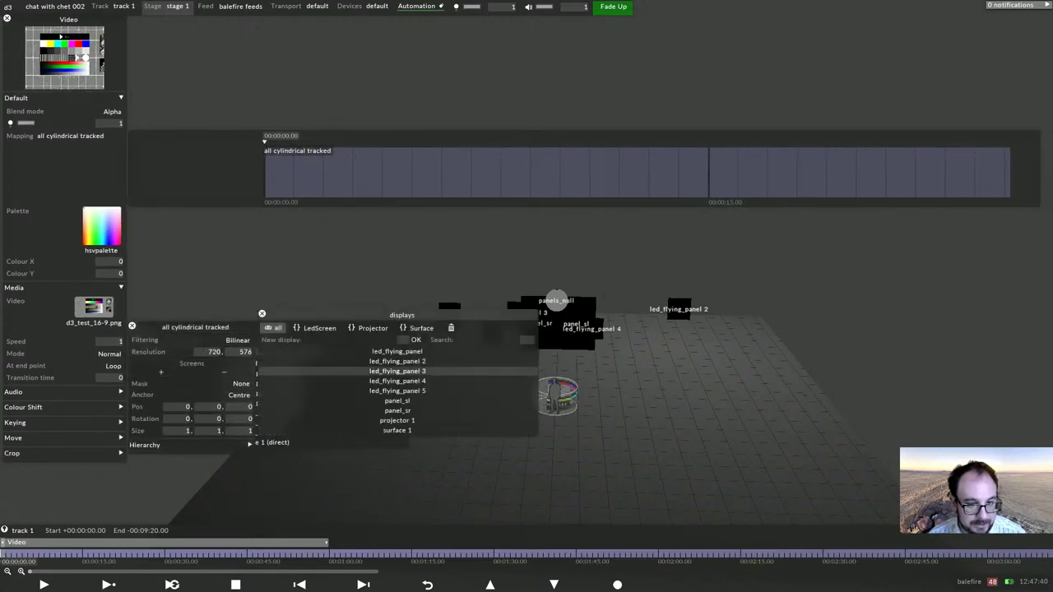
{"action": "left_click", "coordinate": [397, 351]}
{"action": "left_click", "coordinate": [397, 361]}
{"action": "left_click", "coordinate": [397, 371]}
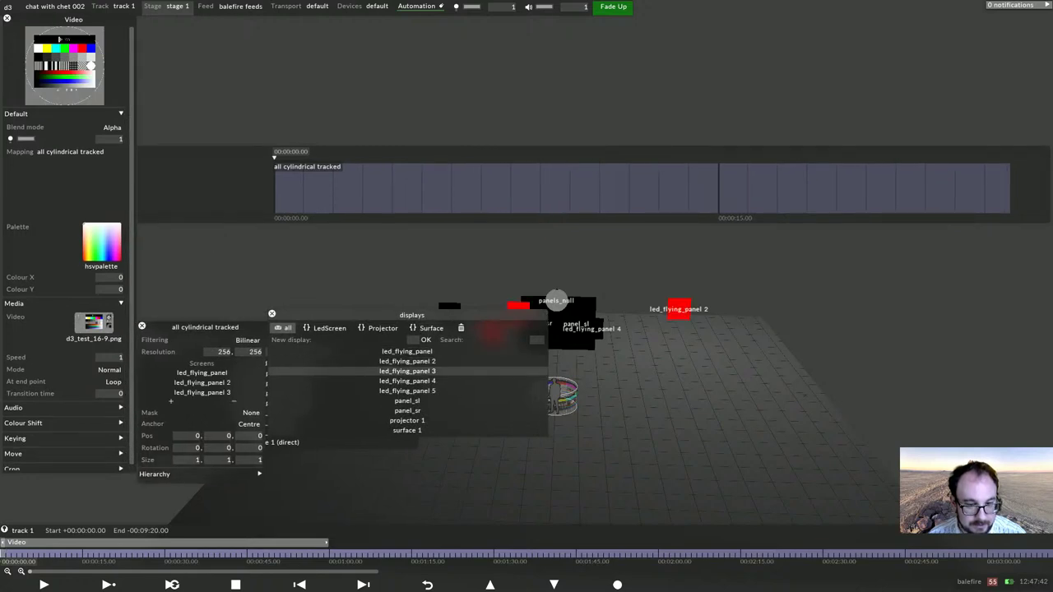
{"action": "left_click", "coordinate": [397, 381]}
{"action": "left_click", "coordinate": [397, 390]}
{"action": "left_click", "coordinate": [397, 400]}
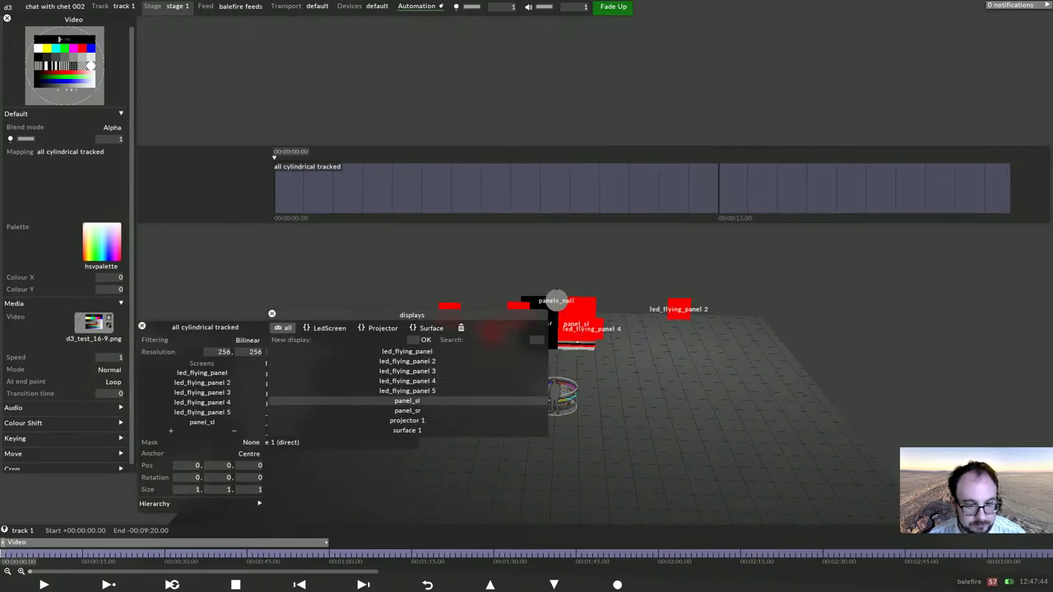
{"action": "left_click", "coordinate": [397, 410]}
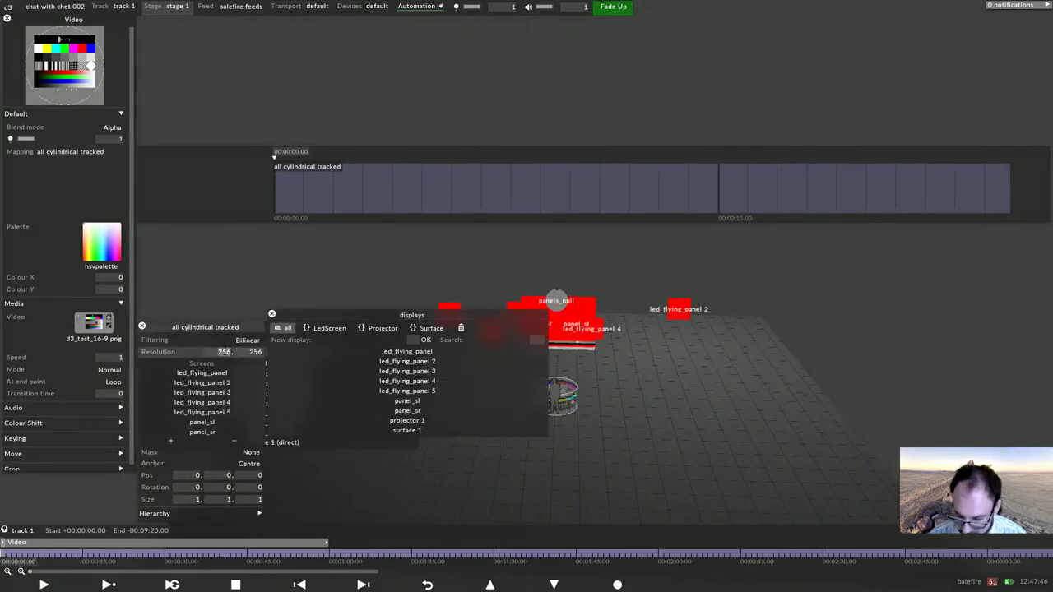
Set the all cylindrical tracked mapping's resolution to 1920 x 1080, close the displays list and move the mapping editor clear of the stage.
{"action": "left_click", "coordinate": [223, 352]}
{"action": "type", "text": "1920"}
{"action": "key", "text": "Tab"}
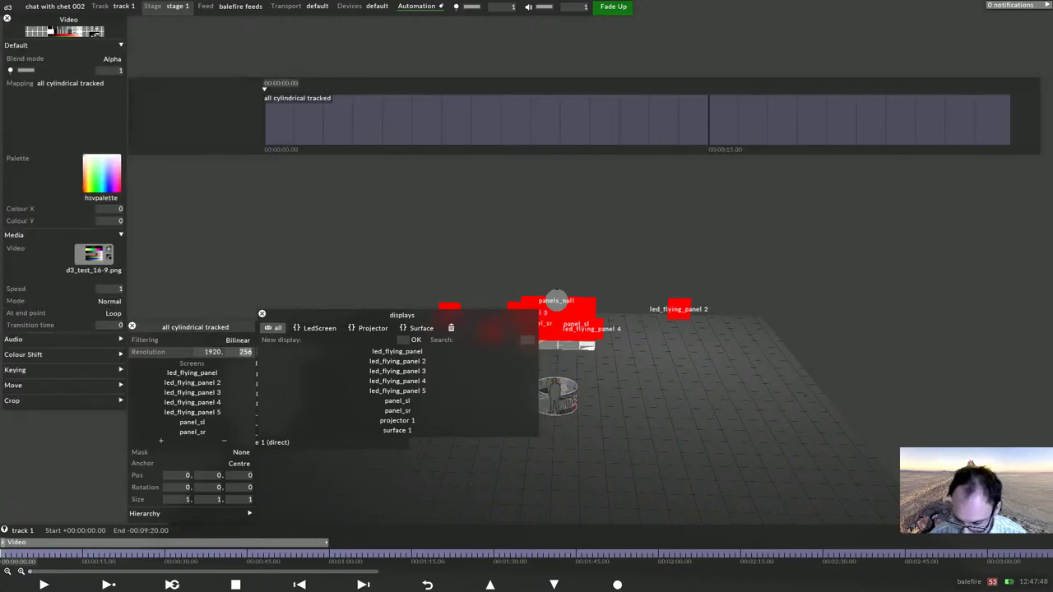
{"action": "type", "text": "1080"}
{"action": "key", "text": "Return"}
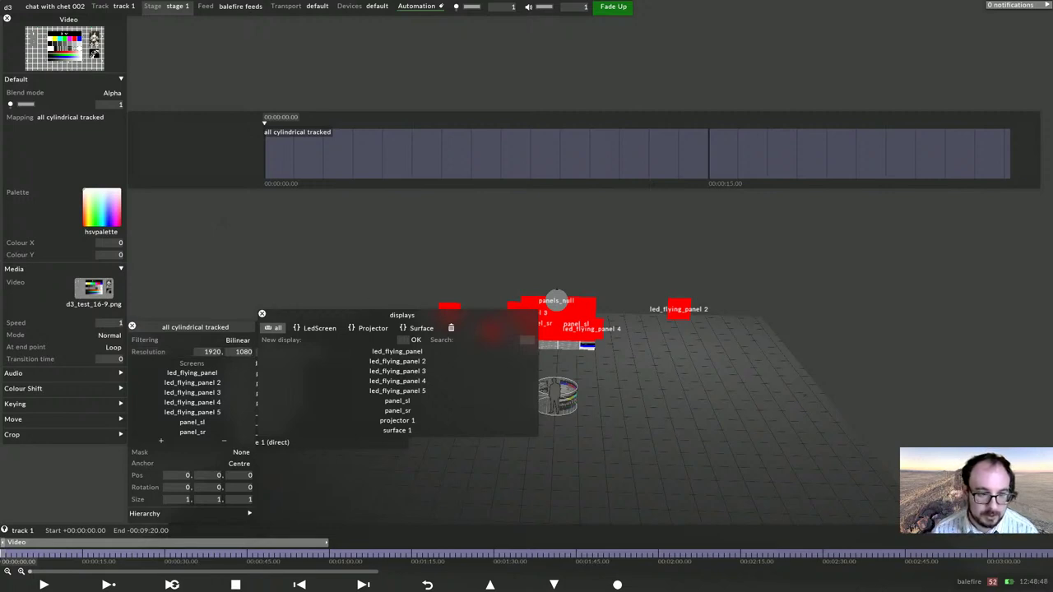
{"action": "left_click", "coordinate": [259, 313]}
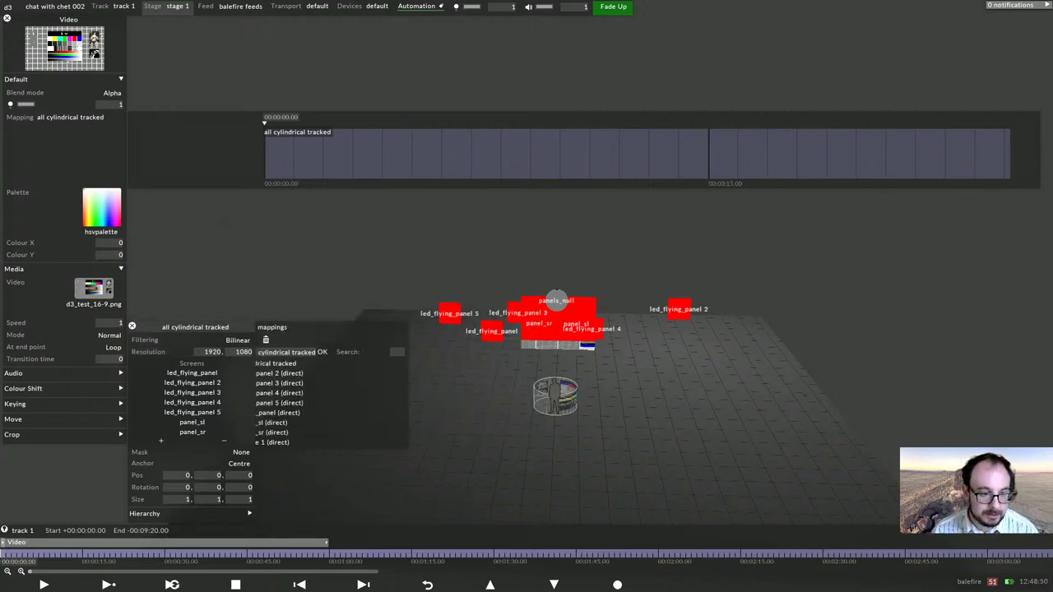
{"action": "left_click_drag", "start_coordinate": [206, 327], "coordinate": [868, 250]}
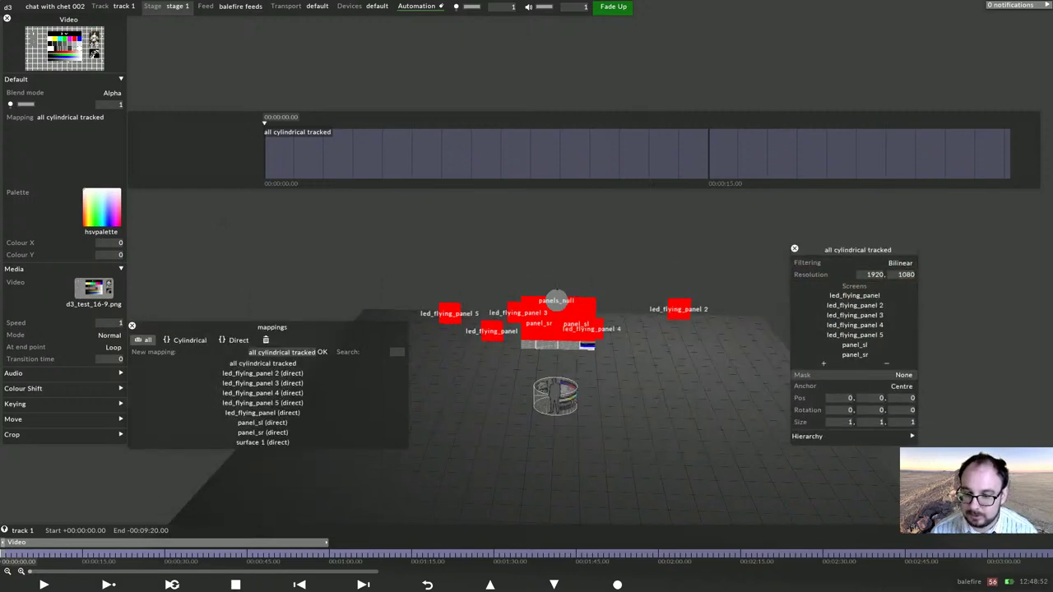
{"action": "left_click", "coordinate": [849, 398]}
{"action": "type", "text": "0.6"}
{"action": "key", "text": "BackSpace"}
{"action": "type", "text": "1"}
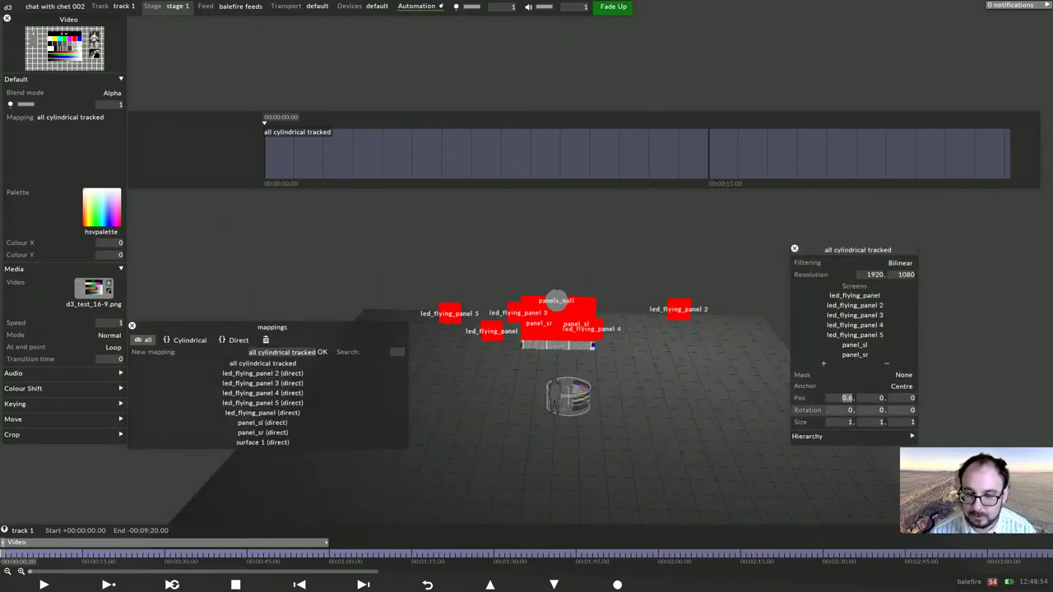
{"action": "key", "text": "BackSpace"}
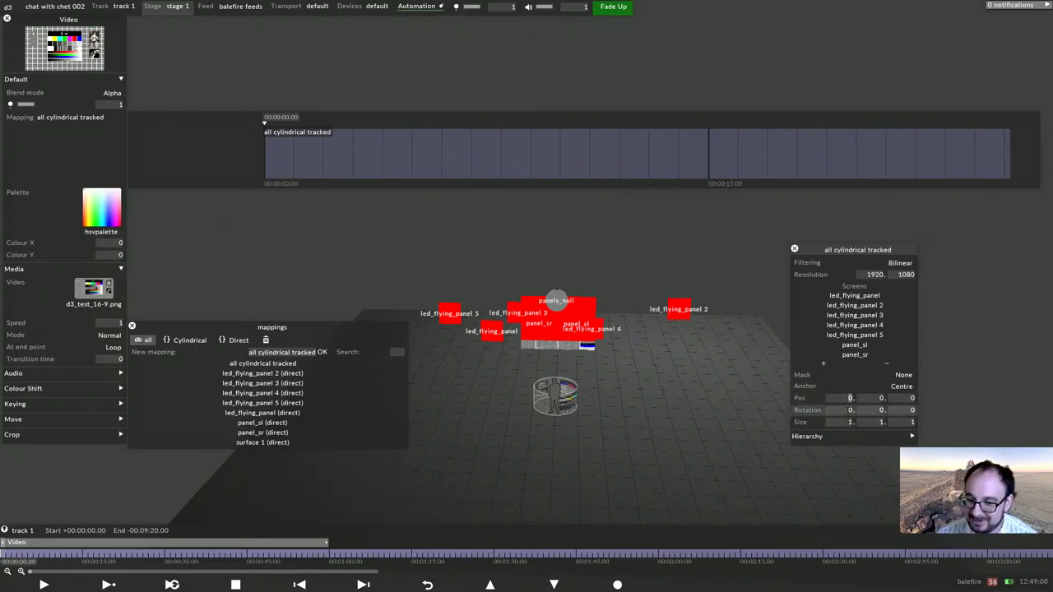
Try a cylinder size of 4.5 in x and 7.1 in y for the all cylindrical tracked mapping.
{"action": "scroll", "coordinate": [850, 422], "scroll_direction": "up", "scroll_amount": 12}
{"action": "scroll", "coordinate": [850, 424], "scroll_direction": "up", "scroll_amount": 10}
{"action": "scroll", "coordinate": [848, 423], "scroll_direction": "up", "scroll_amount": 4}
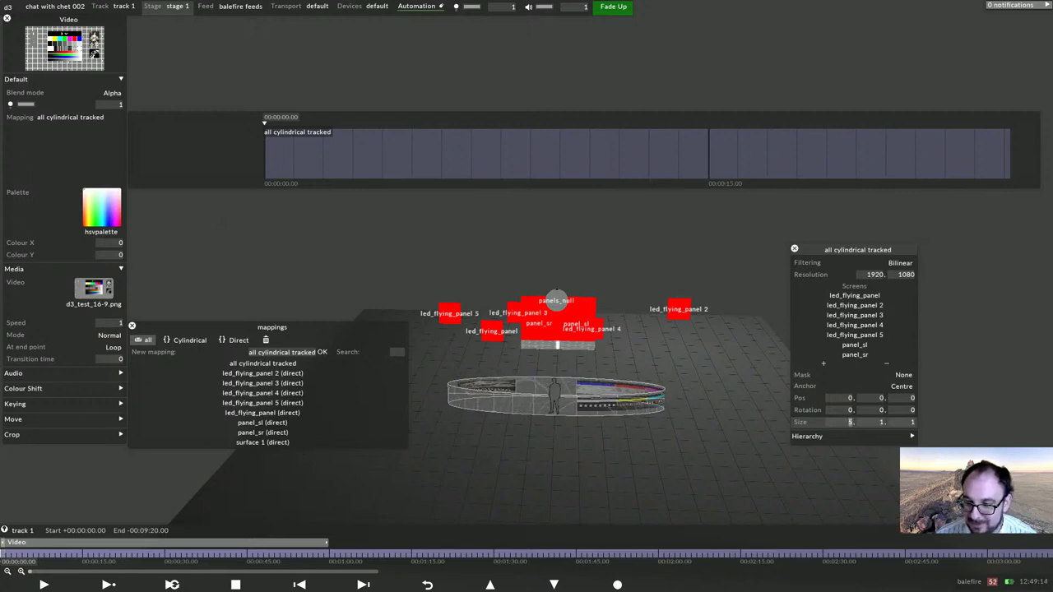
{"action": "scroll", "coordinate": [848, 424], "scroll_direction": "down", "scroll_amount": 3}
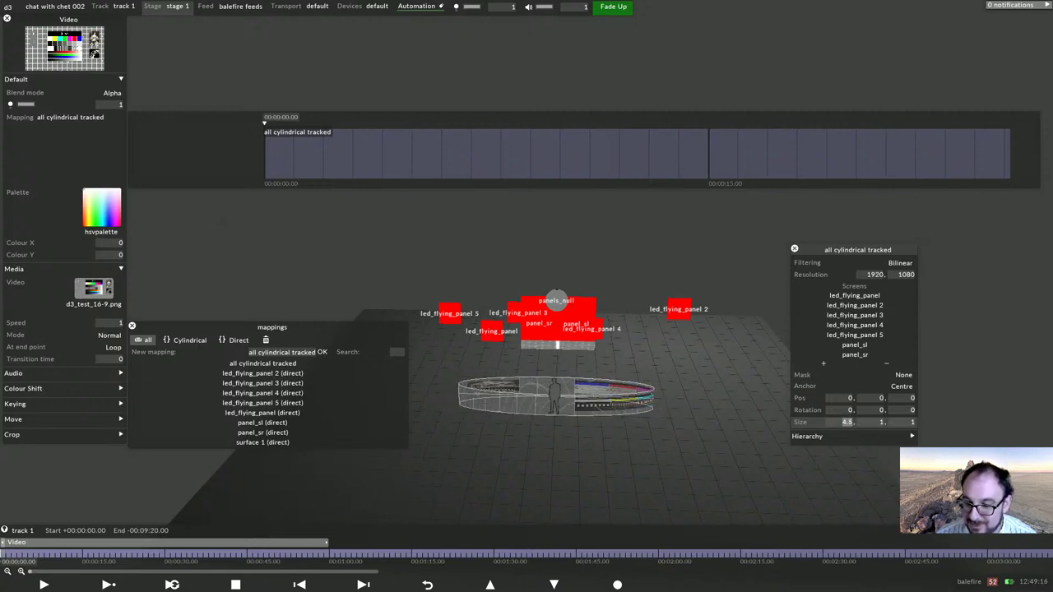
{"action": "scroll", "coordinate": [881, 422], "scroll_direction": "up", "scroll_amount": 20}
{"action": "scroll", "coordinate": [870, 422], "scroll_direction": "up", "scroll_amount": 20}
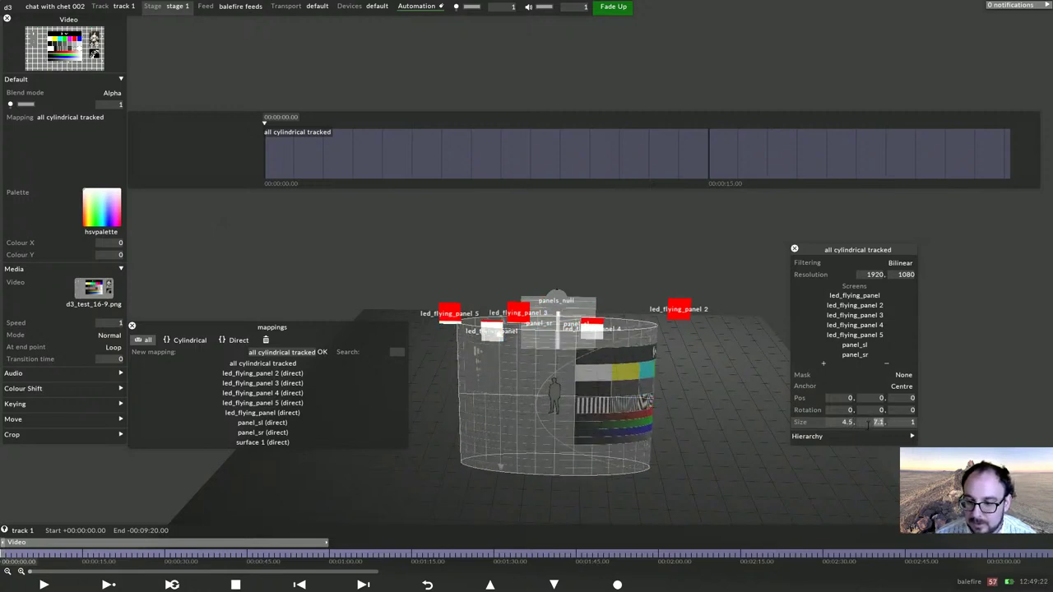
Set the all cylindrical tracked mapping's size to 10 in x, y and z.
{"action": "type", "text": "10"}
{"action": "key", "text": "Return"}
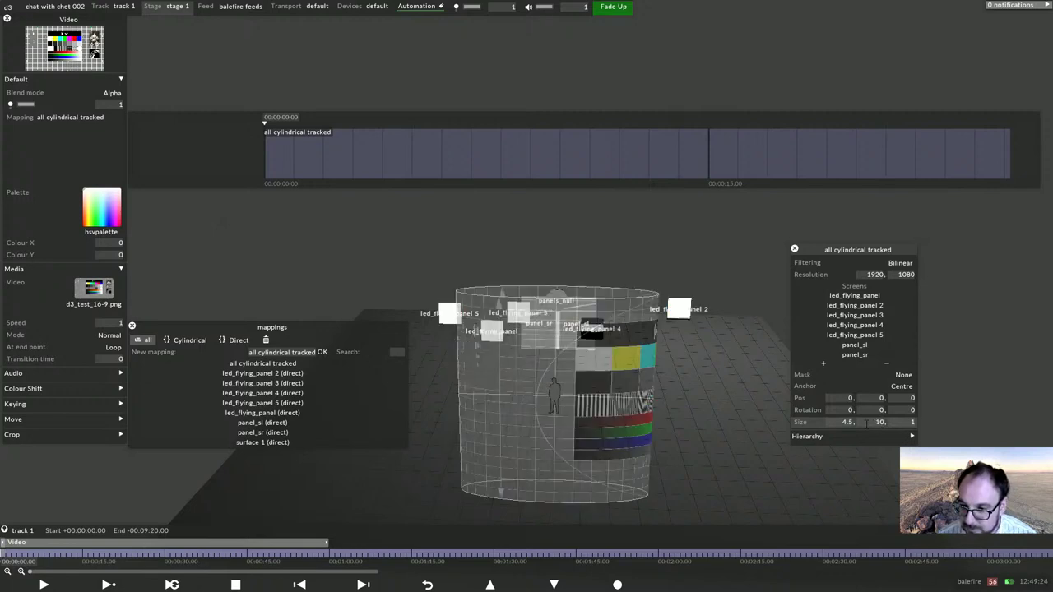
{"action": "type", "text": "10"}
{"action": "key", "text": "Tab"}
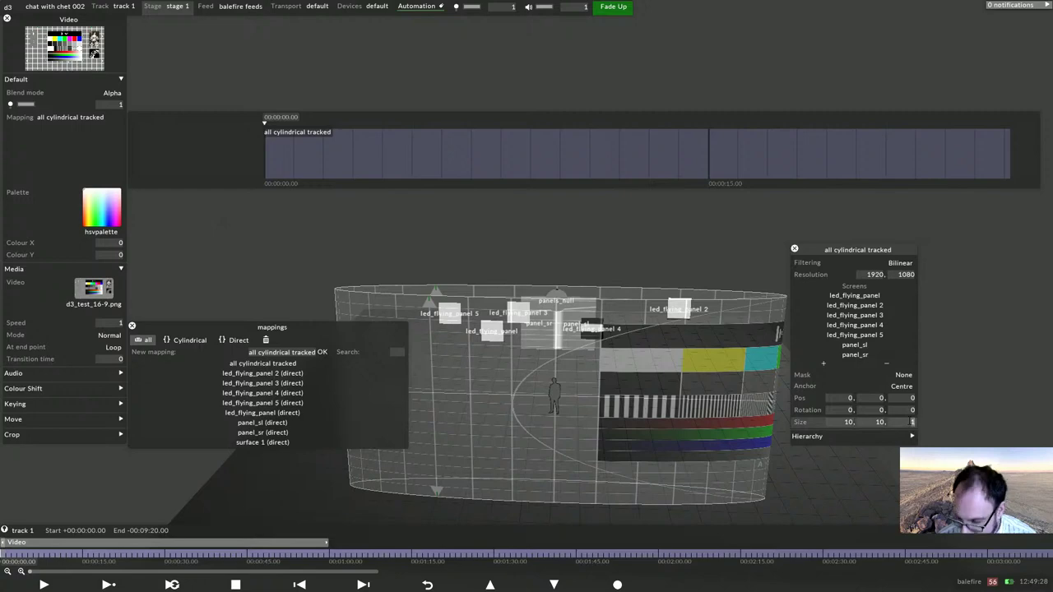
{"action": "type", "text": "10"}
{"action": "key", "text": "Return"}
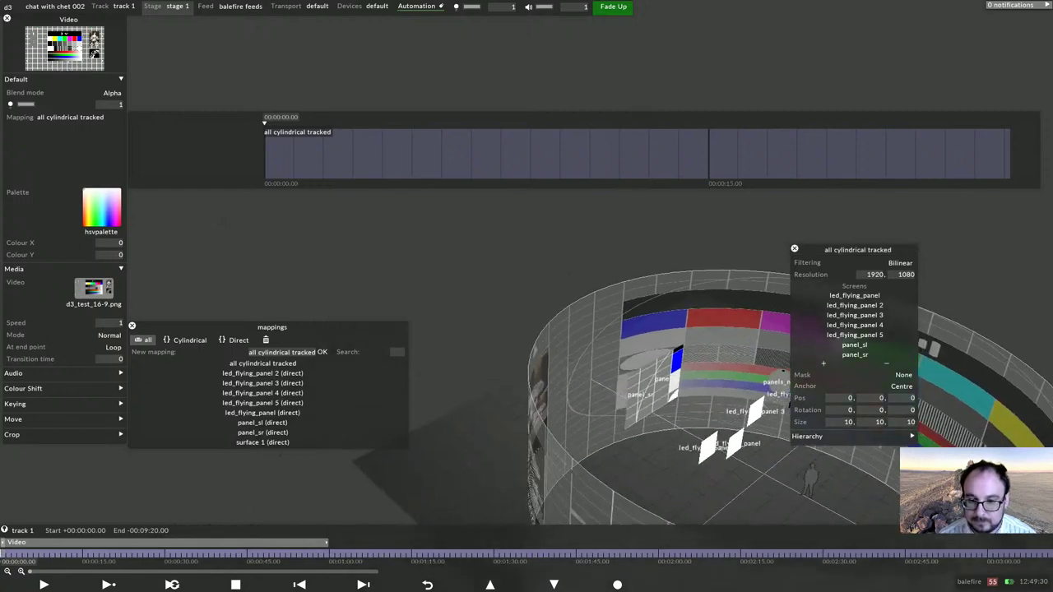
{"action": "left_click_drag", "start_coordinate": [658, 230], "coordinate": [510, 230]}
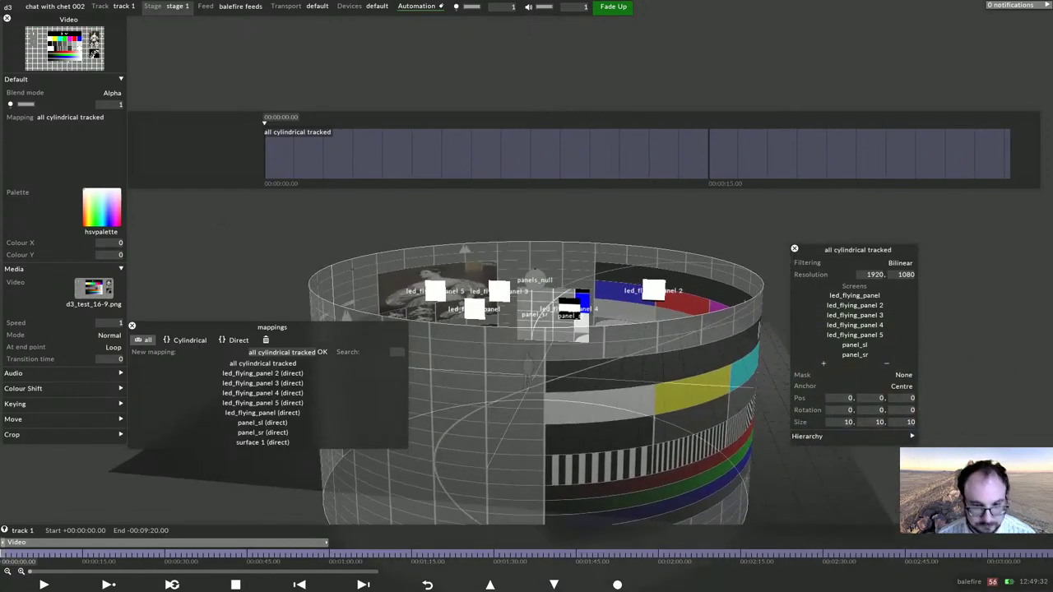
Assign the spikemark_spr axis turntable_rot_y to the all cylindrical tracked mapping with the property rotation.y.
{"action": "right_click", "coordinate": [217, 7]}
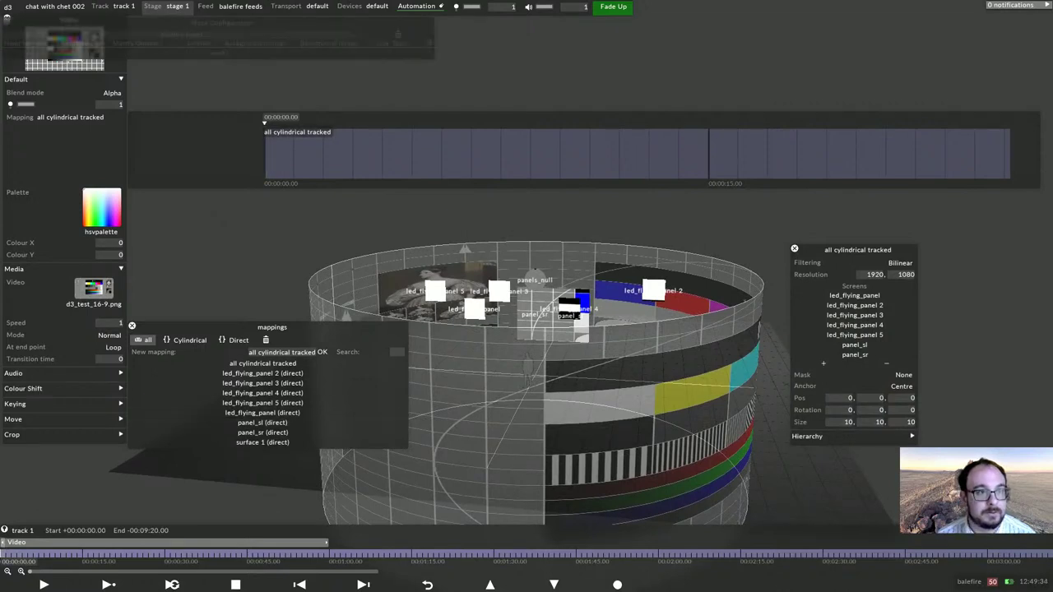
{"action": "right_click", "coordinate": [288, 7]}
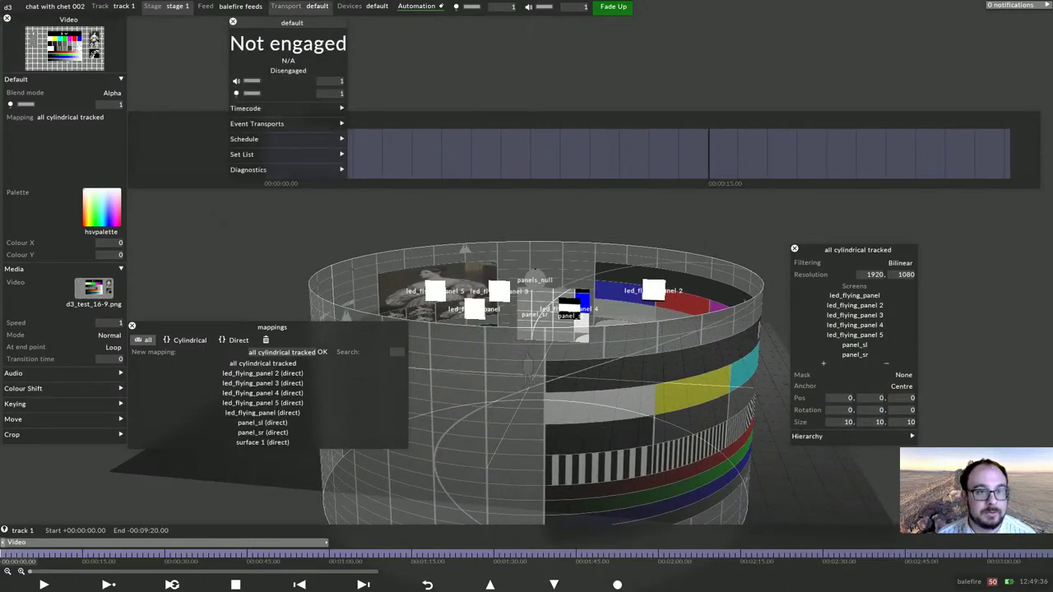
{"action": "right_click", "coordinate": [341, 7]}
{"action": "right_click", "coordinate": [340, 110]}
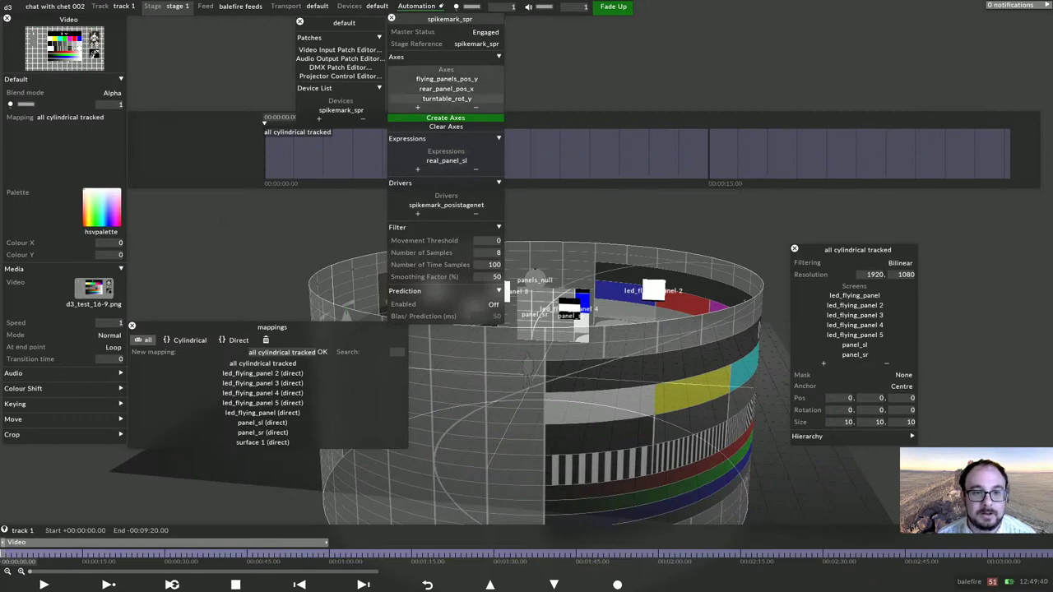
{"action": "left_click", "coordinate": [447, 98]}
{"action": "left_click", "coordinate": [611, 71]}
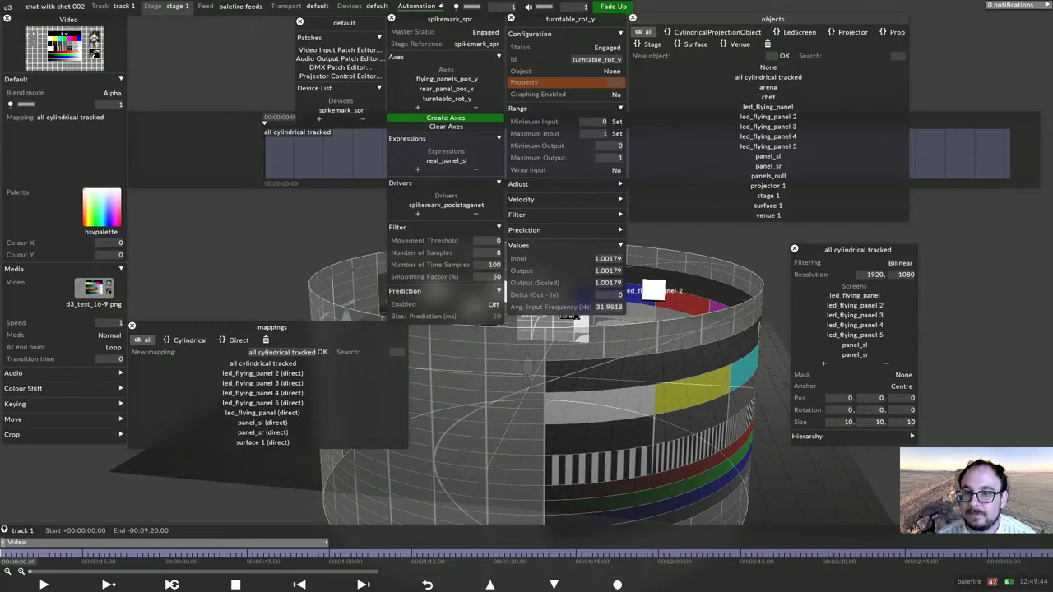
{"action": "left_click", "coordinate": [767, 77]}
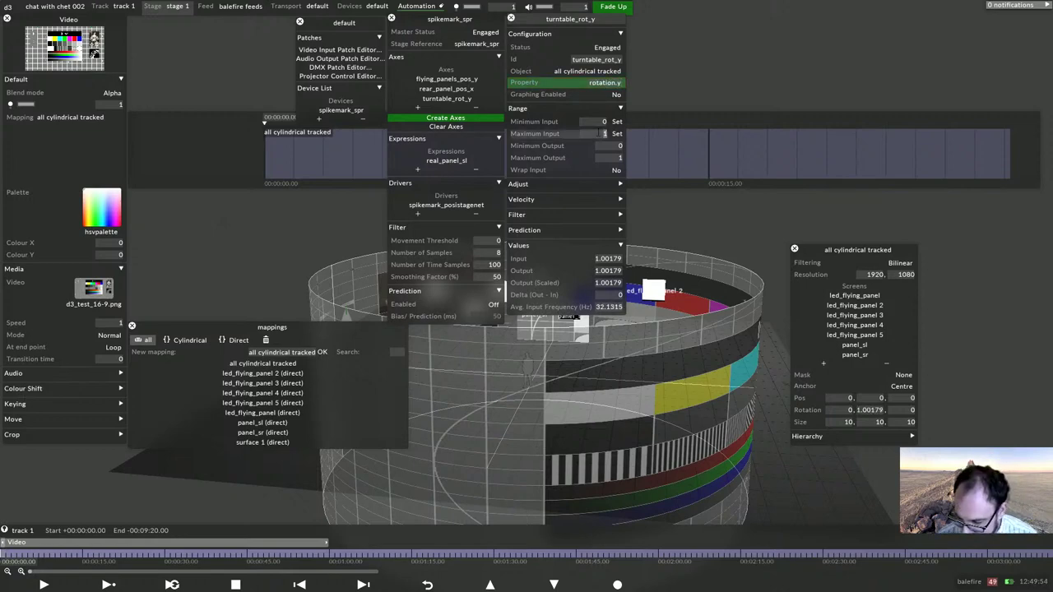
Set the turntable_rot_y axis' Maximum Input and Maximum Output to 360, set Wrap Input to Yes, and close all open editors.
{"action": "left_click", "coordinate": [604, 154]}
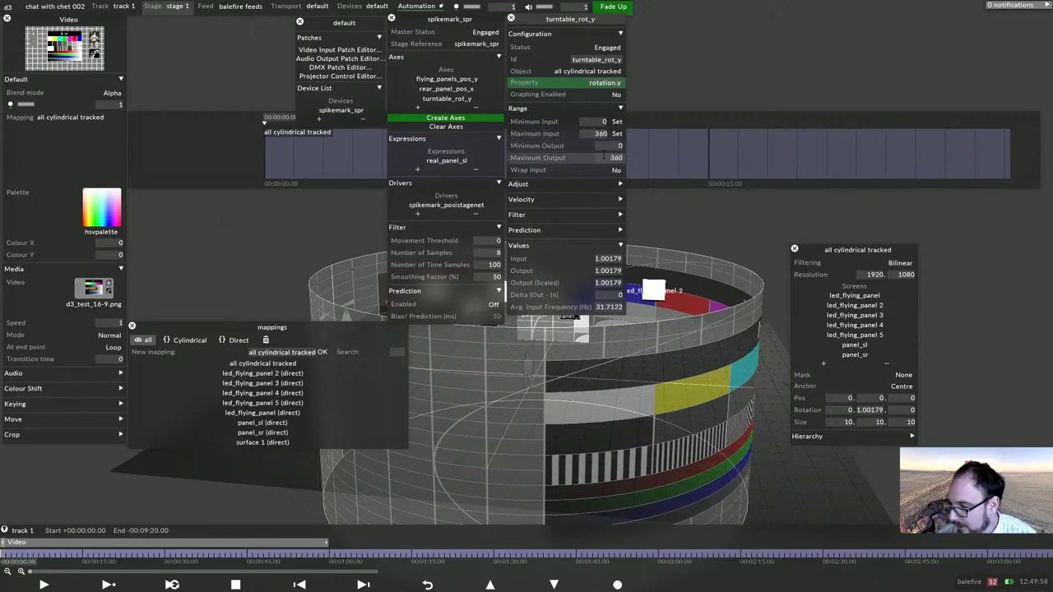
{"action": "key", "text": "Return"}
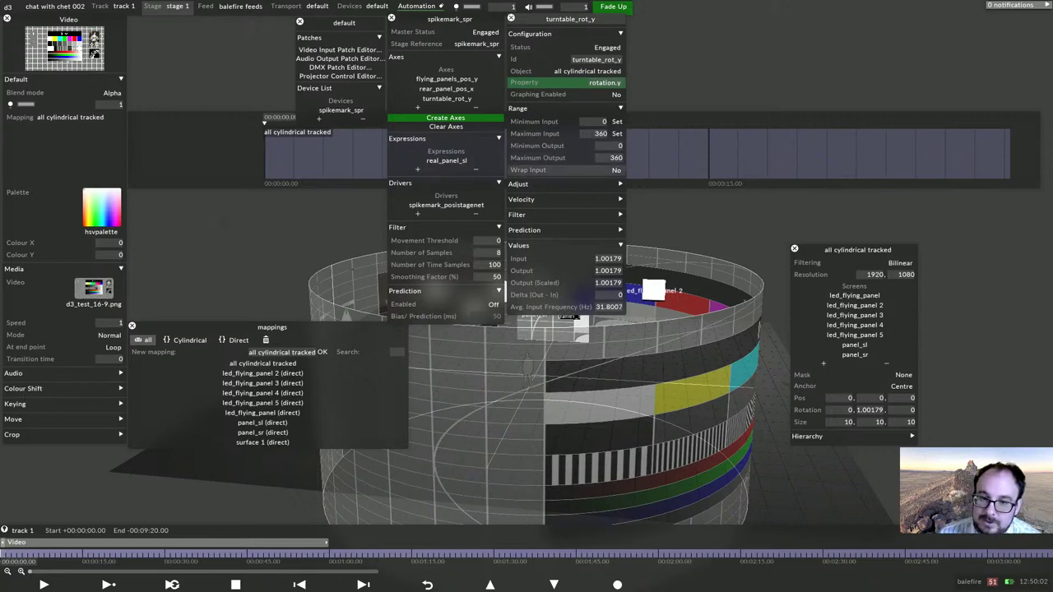
{"action": "left_click", "coordinate": [615, 169]}
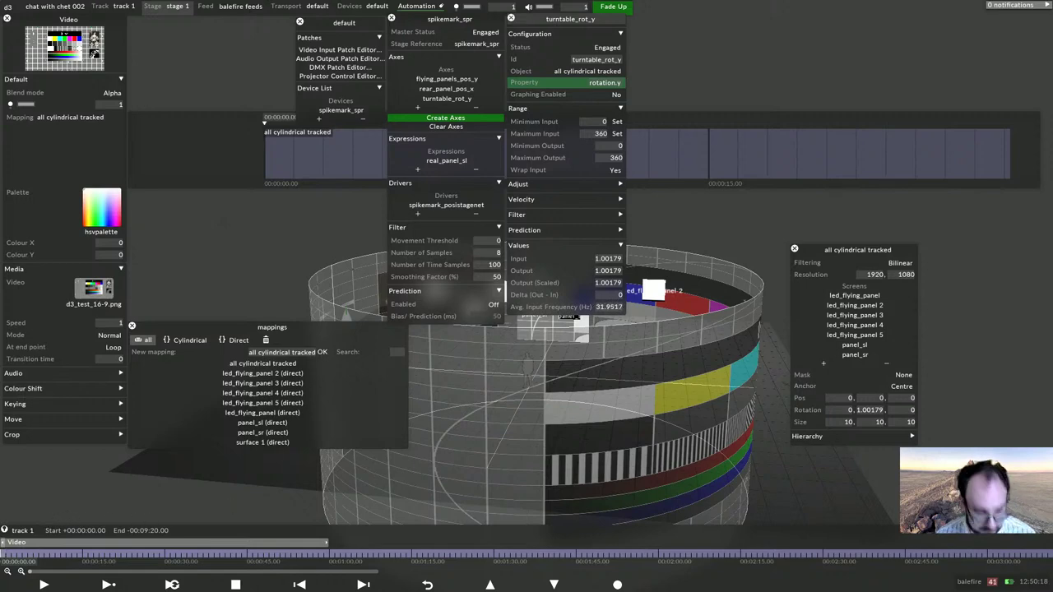
{"action": "key", "text": "Escape"}
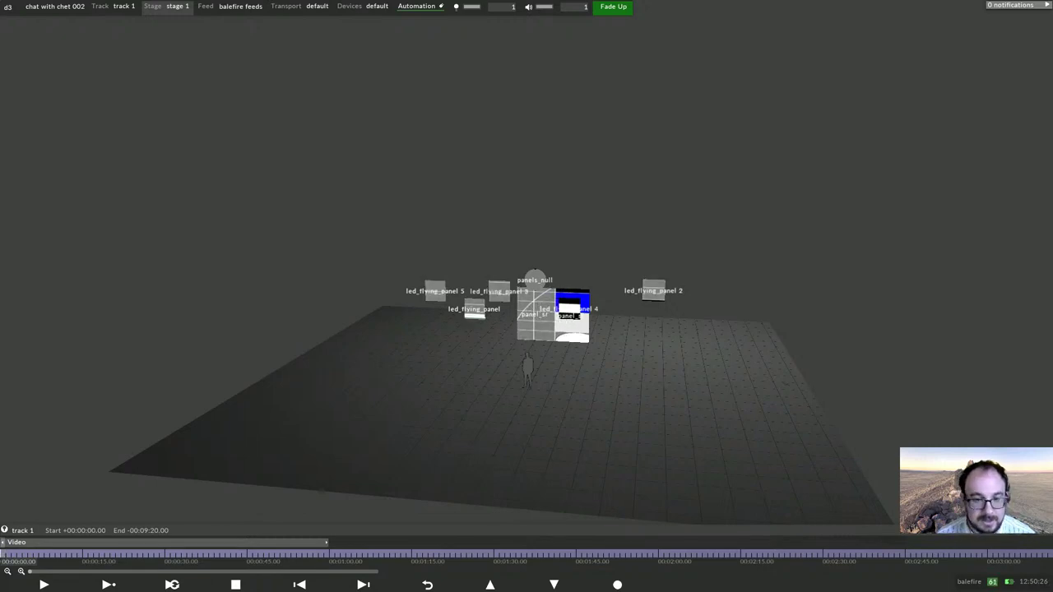
Raise the all cylindrical tracked mapping's y position with the panels_null properties open for reference, and close the editors.
{"action": "mouse_move", "coordinate": [528, 378]}
{"action": "left_mouse_down"}
{"action": "mouse_move", "coordinate": [576, 372]}
{"action": "mouse_move", "coordinate": [546, 375]}
{"action": "left_mouse_up"}
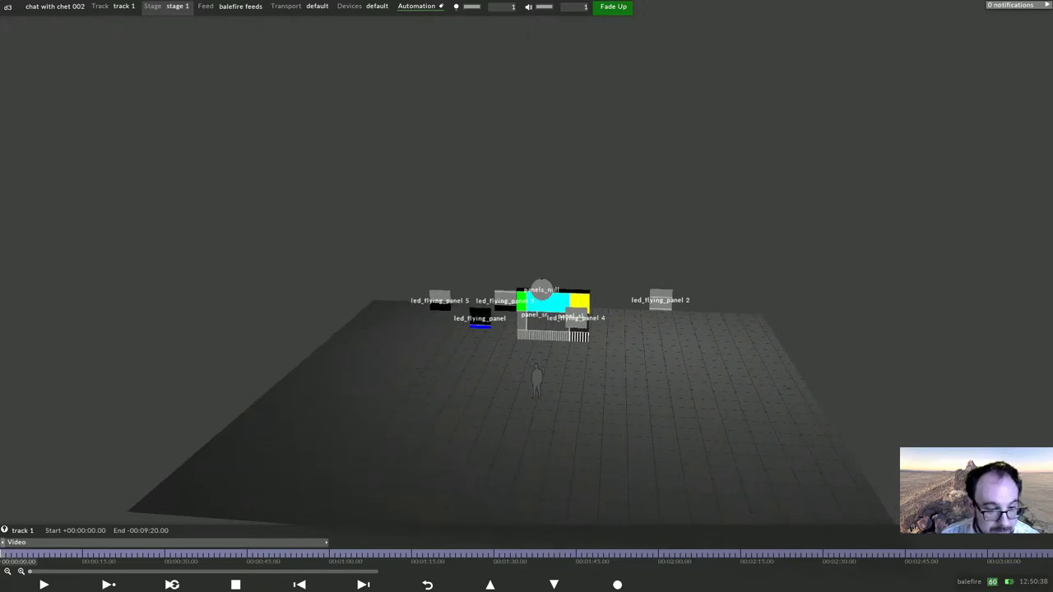
{"action": "left_click", "coordinate": [146, 542]}
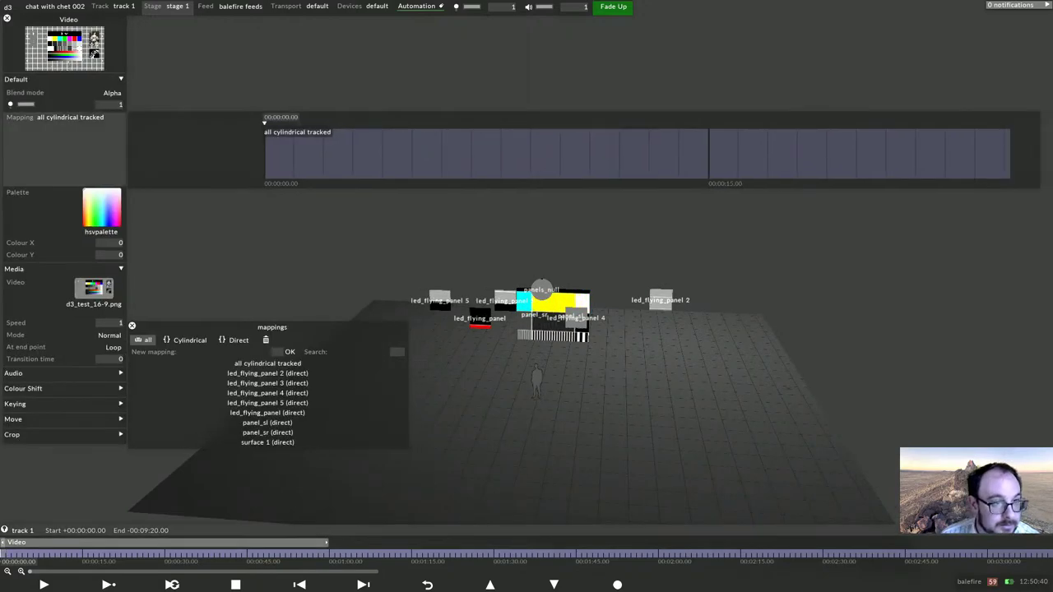
{"action": "right_click", "coordinate": [79, 117]}
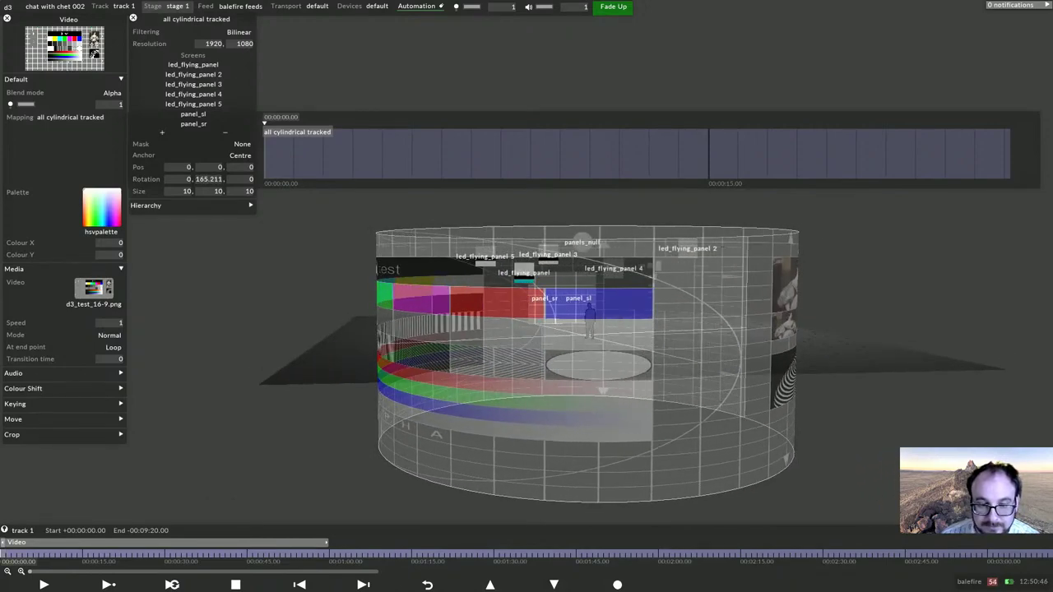
{"action": "right_click", "coordinate": [583, 241]}
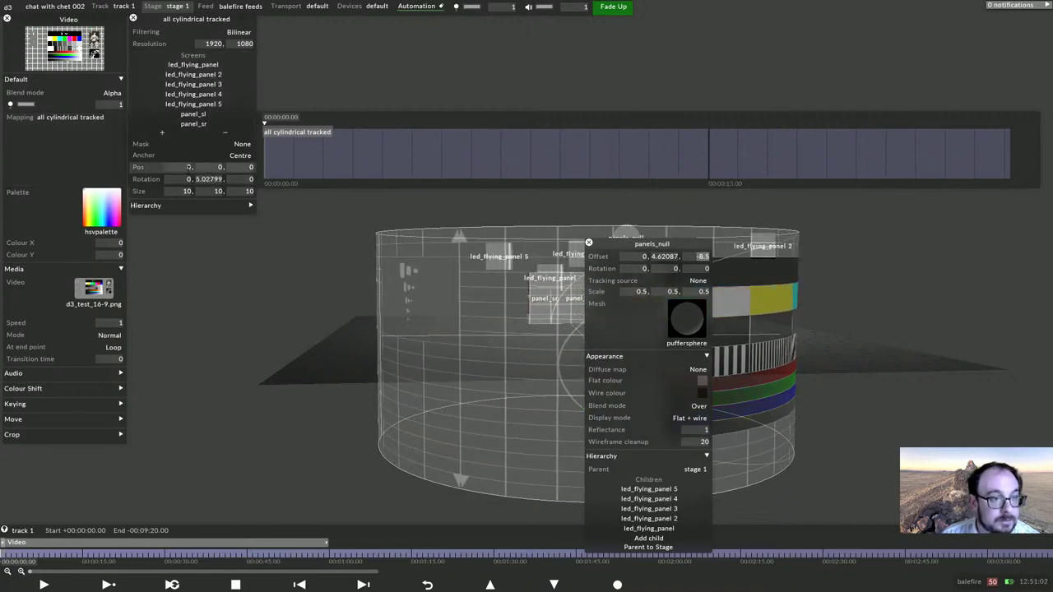
{"action": "scroll", "coordinate": [213, 166], "scroll_direction": "up", "scroll_amount": 16}
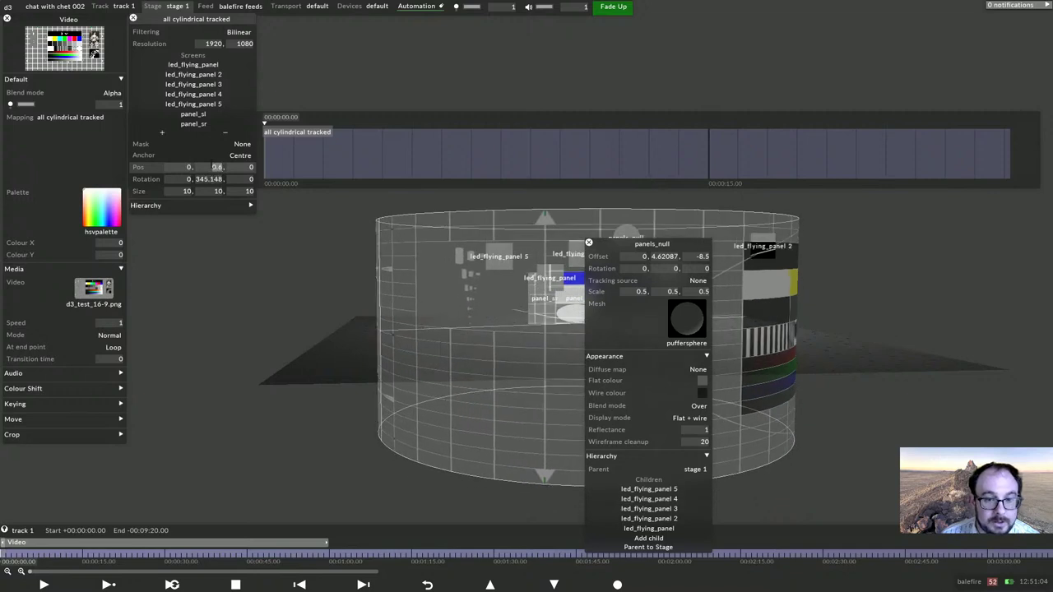
{"action": "scroll", "coordinate": [210, 168], "scroll_direction": "down", "scroll_amount": 1}
{"action": "key", "text": "Escape"}
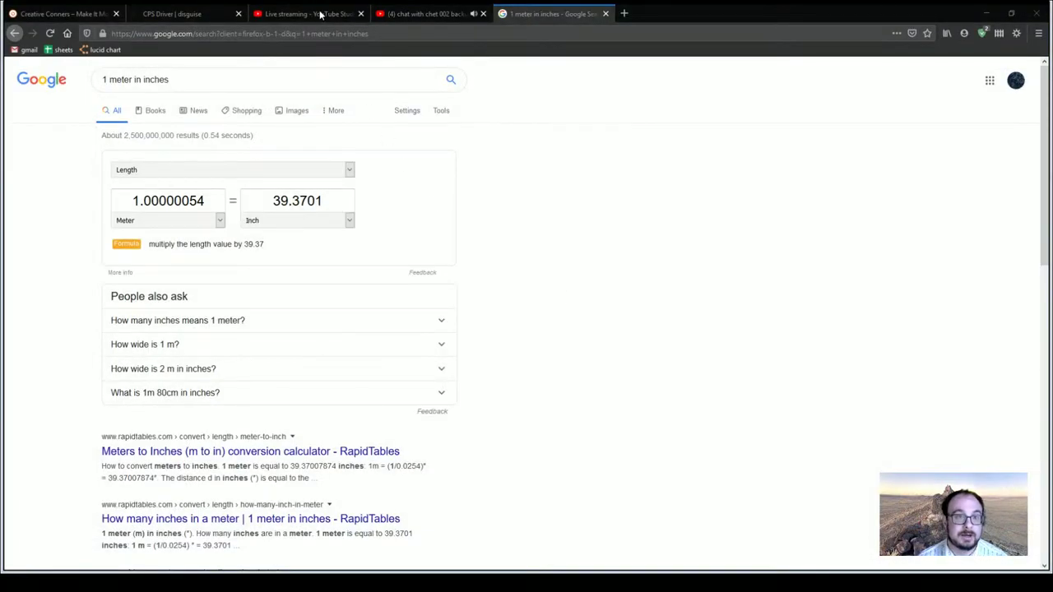
Switch to the web browser and open the disguise.one website.
{"action": "double_click", "coordinate": [296, 201]}
{"action": "left_click", "coordinate": [371, 33]}
{"action": "type", "text": "disguise.one"}
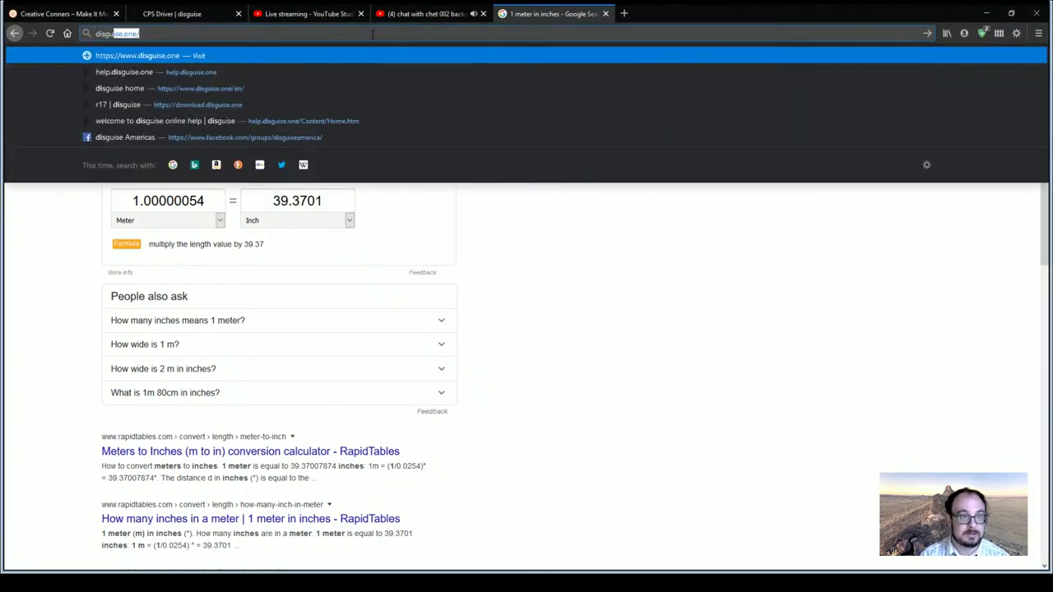
{"action": "key", "text": "Return"}
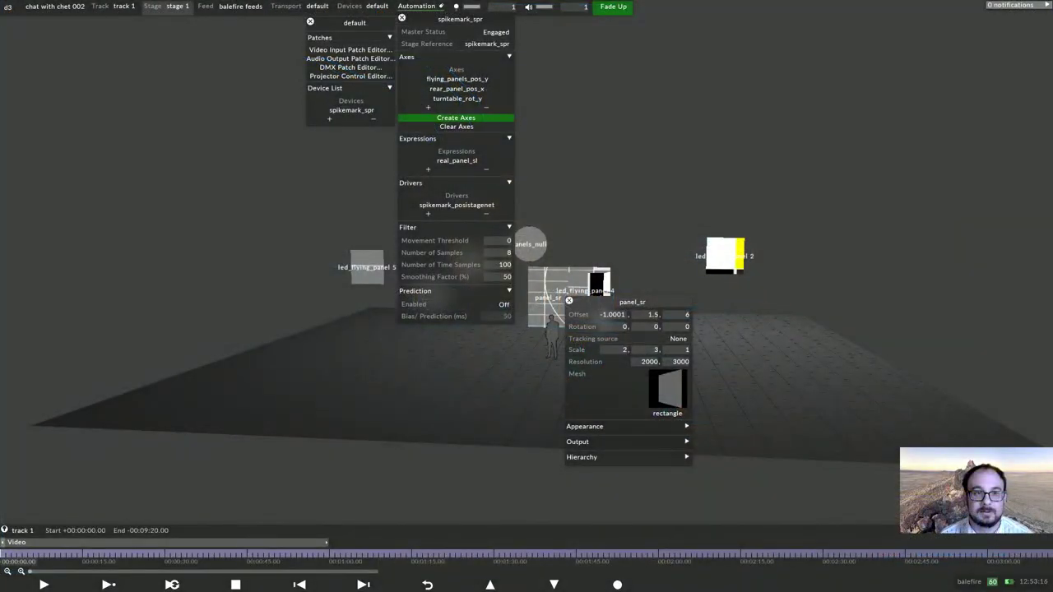
Try assigning the tracking source psn_56565_flying_panels_5 directly to panel_sr, and inspect its offset and tracking source settings.
{"action": "left_click", "coordinate": [677, 338]}
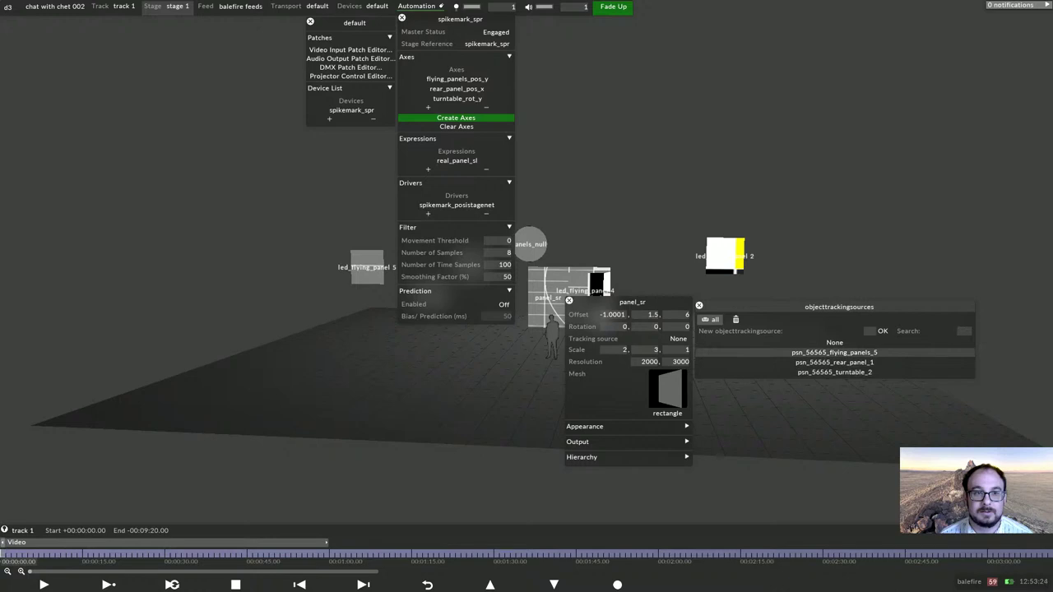
{"action": "left_click", "coordinate": [834, 352]}
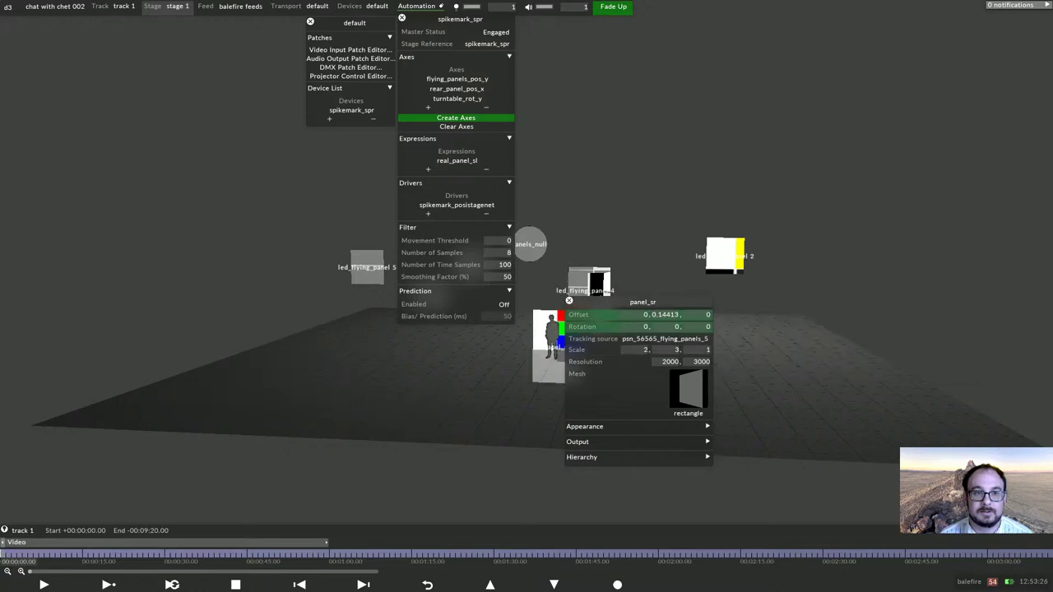
{"action": "right_click", "coordinate": [578, 314]}
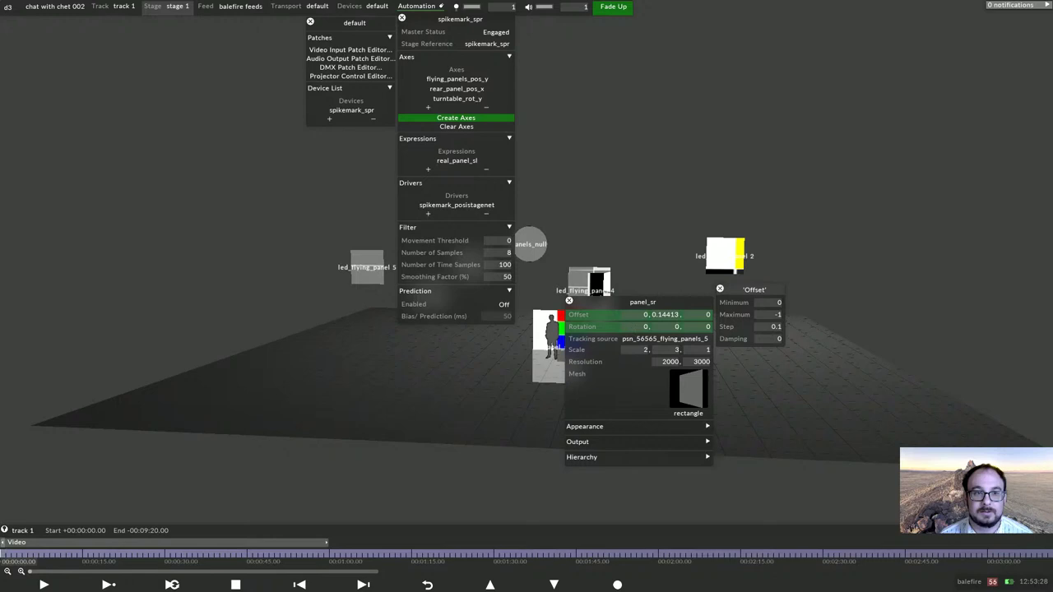
{"action": "right_click", "coordinate": [604, 338]}
{"action": "right_click", "coordinate": [604, 327]}
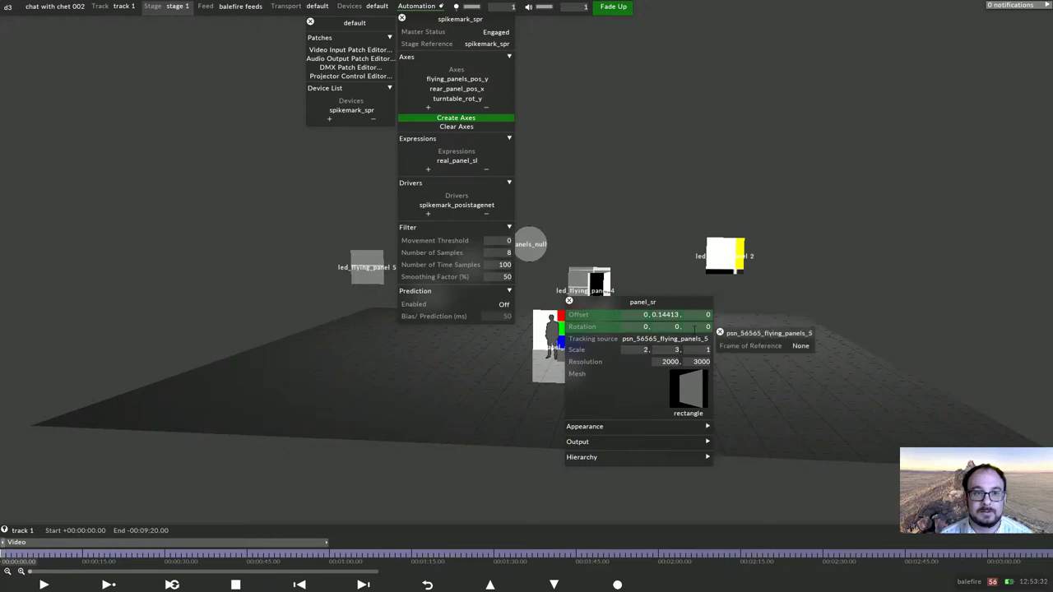
Reset panel_sr's tracking source to None, close all open editors, and check the panel's placement on the stage.
{"action": "left_click", "coordinate": [665, 338]}
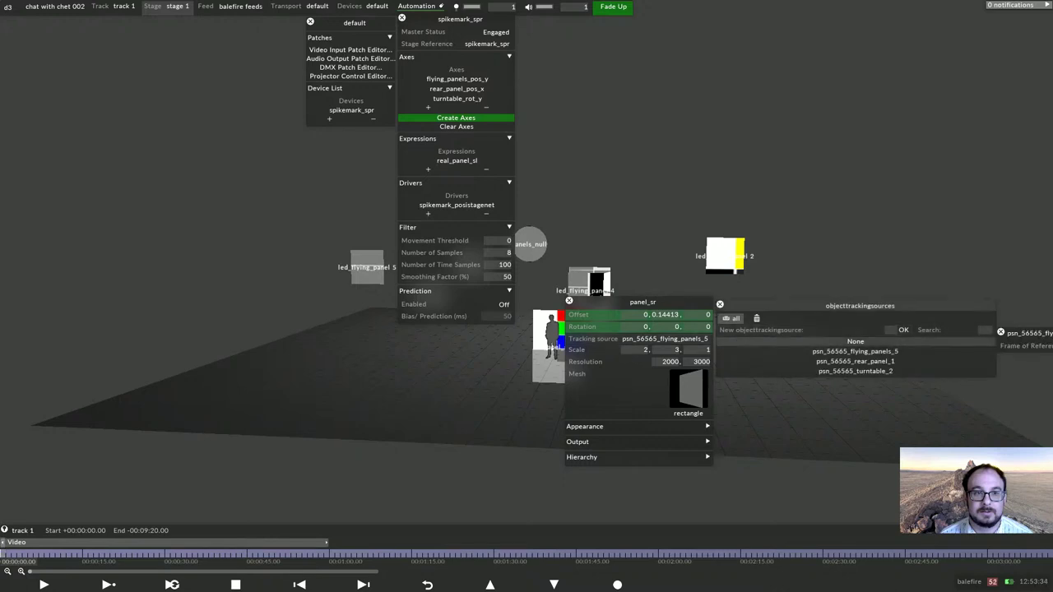
{"action": "left_click", "coordinate": [855, 340]}
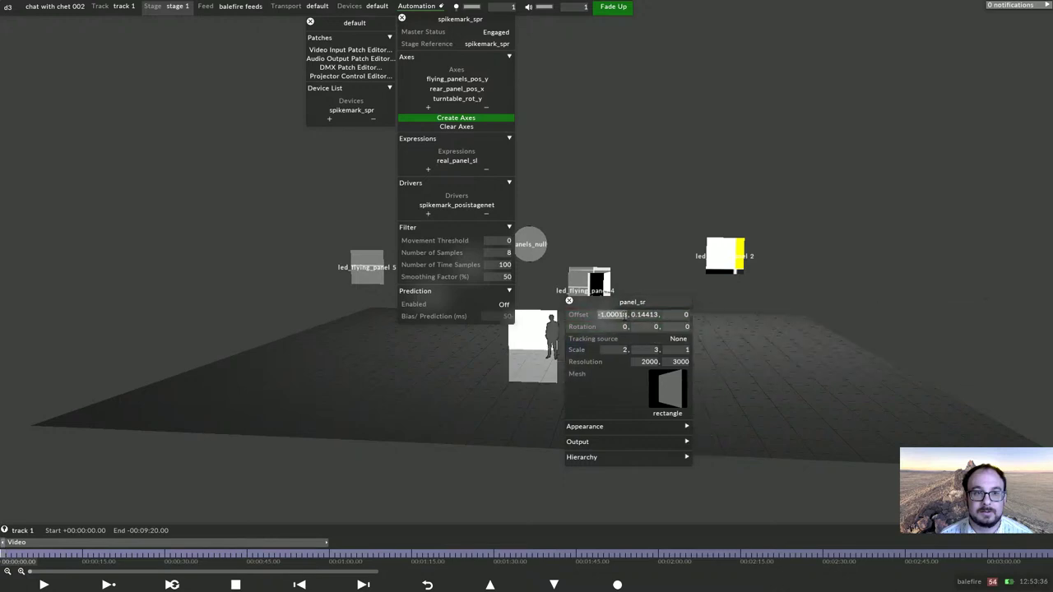
{"action": "type", "text": "8"}
{"action": "key", "text": "BackSpace"}
{"action": "key", "text": "Return"}
{"action": "key", "text": "Escape"}
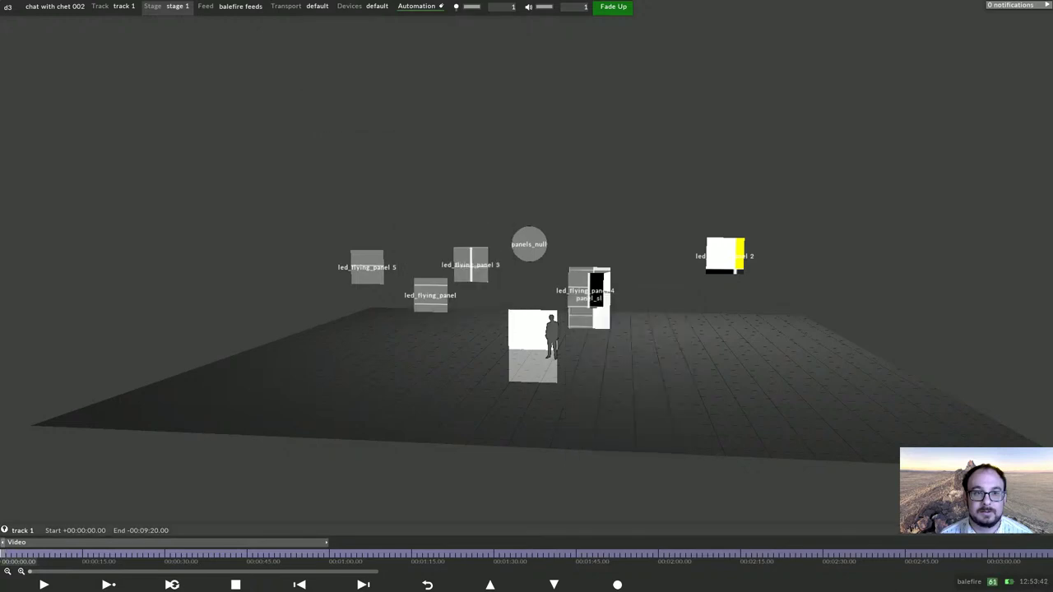
{"action": "left_click_drag", "start_coordinate": [427, 395], "coordinate": [658, 395]}
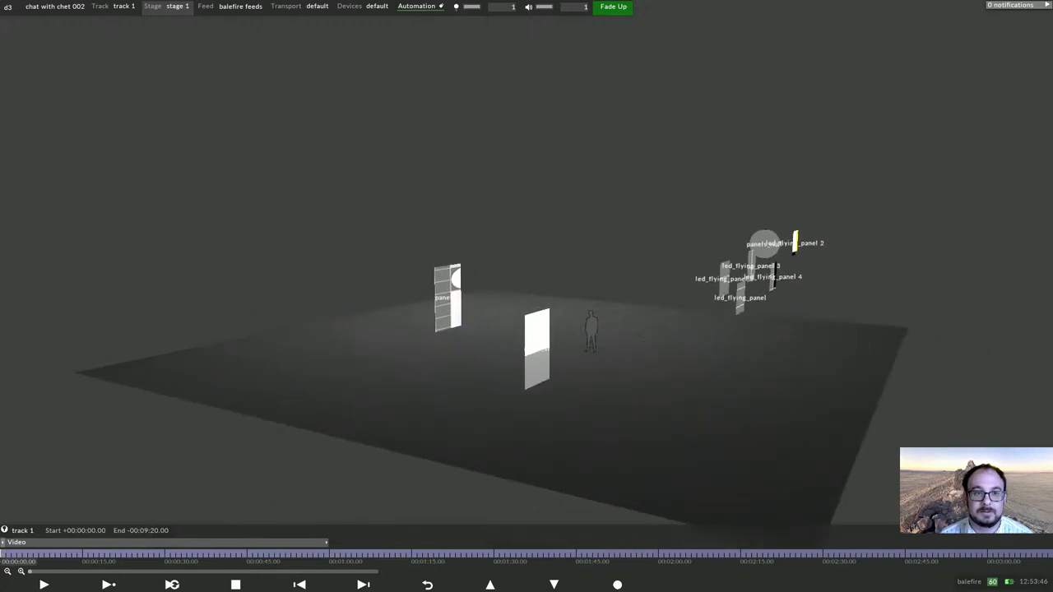